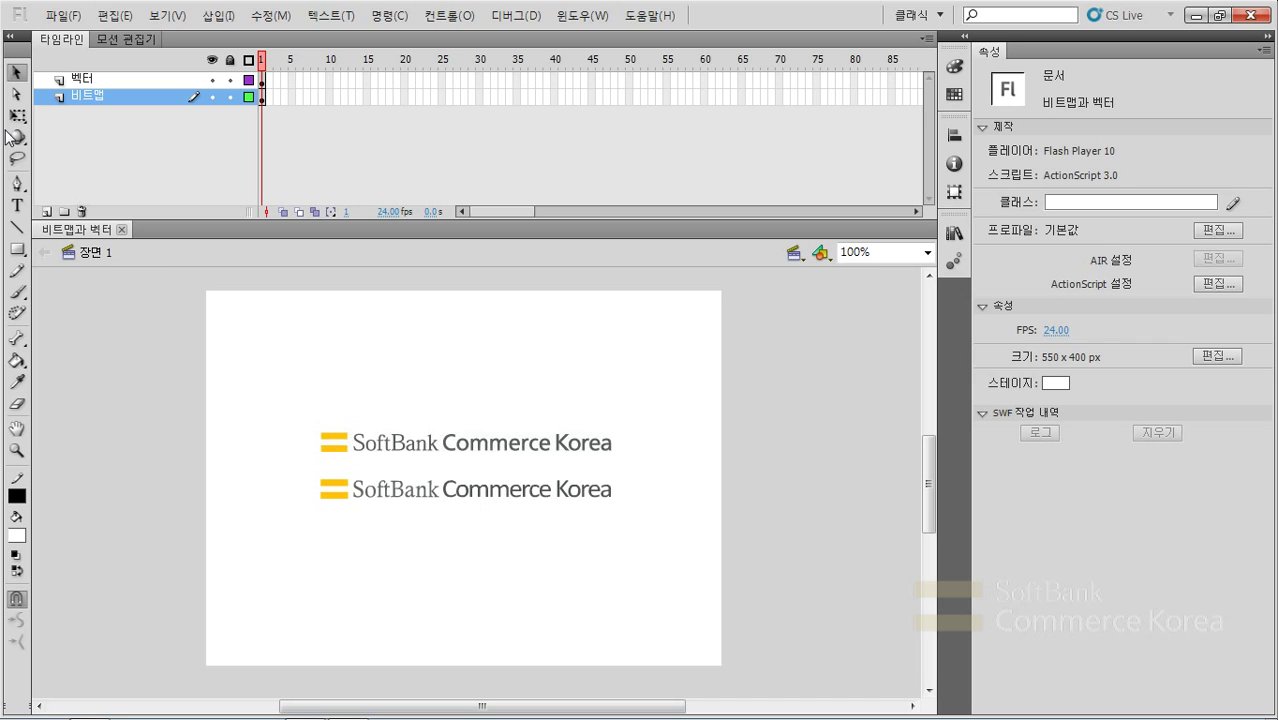
- Magnify the beginning of both logos to compare how the bitmap and vector versions render
left_click(20, 452)
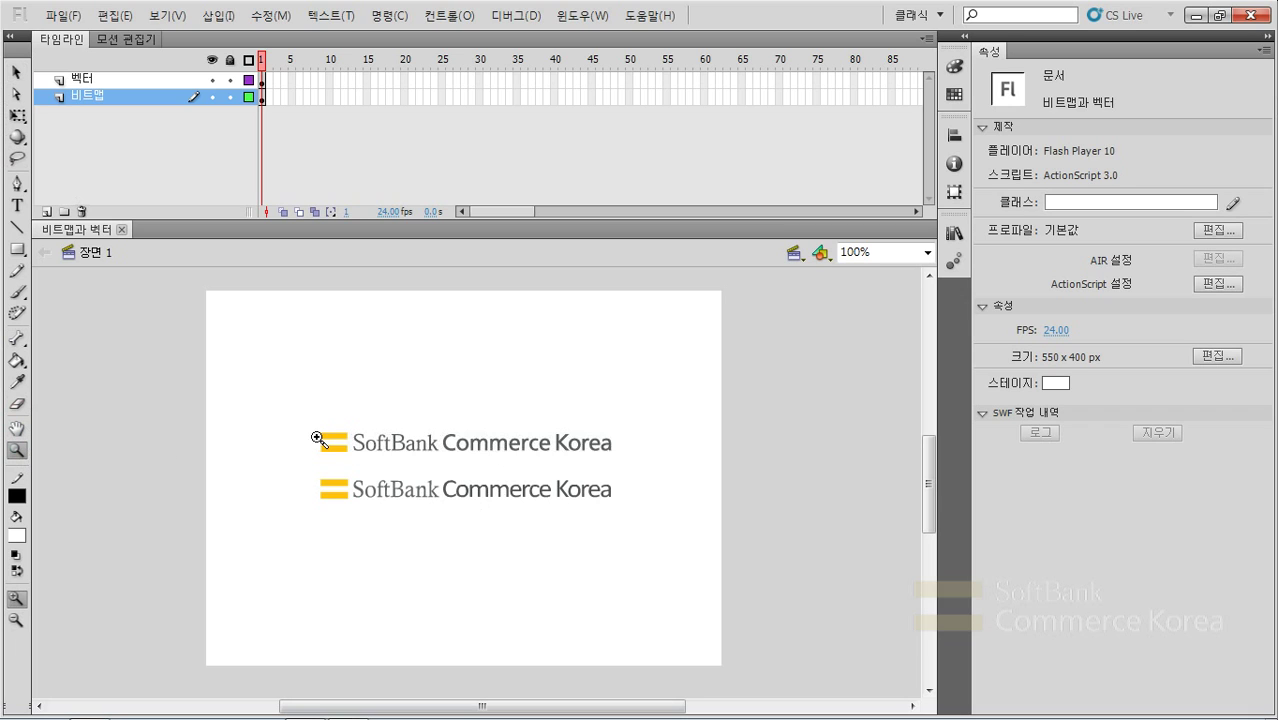
left_click_drag(320, 422, 452, 542)
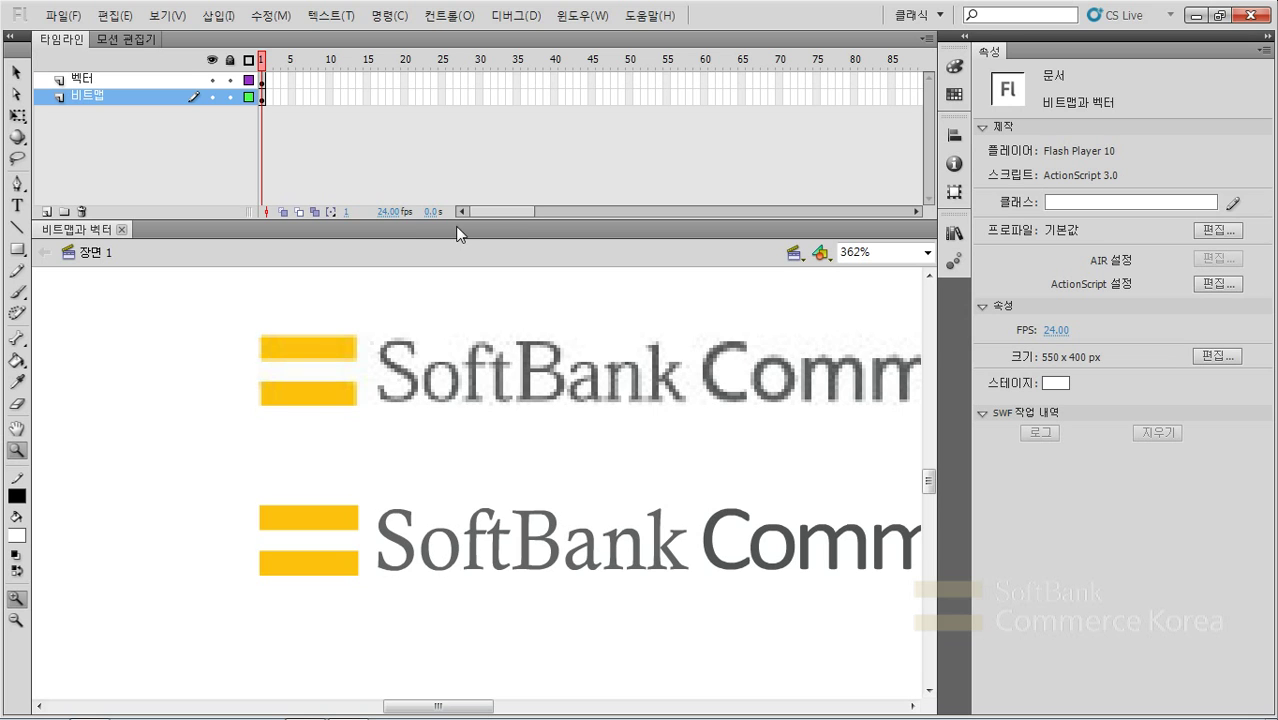
- Create a new ActionScript 3.0 document and widen the tool palette to two columns
left_click(70, 17)
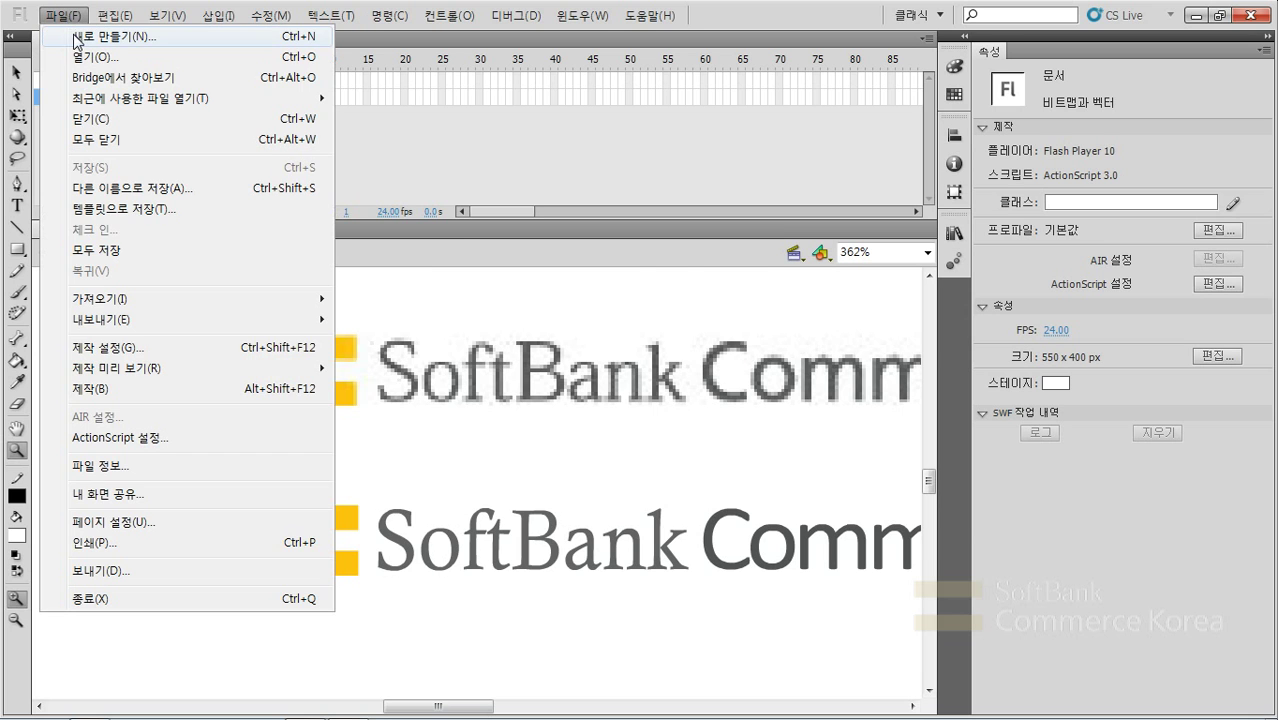
left_click(82, 29)
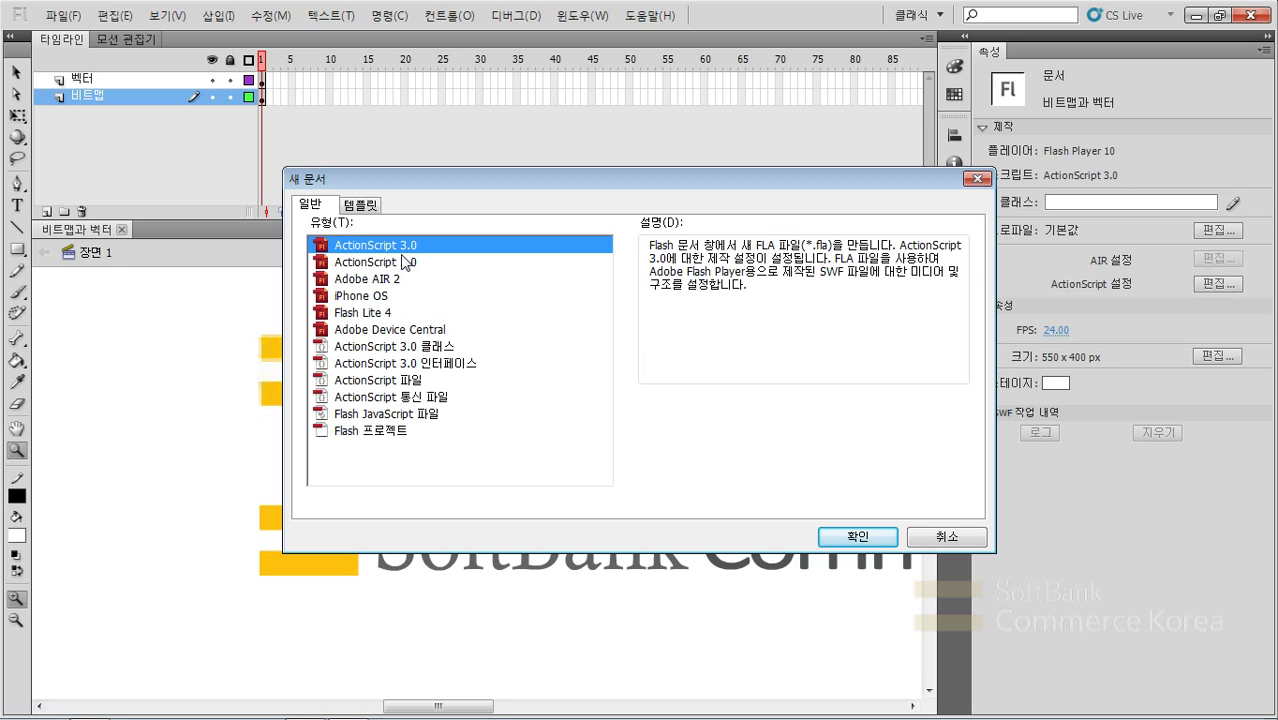
left_click(875, 538)
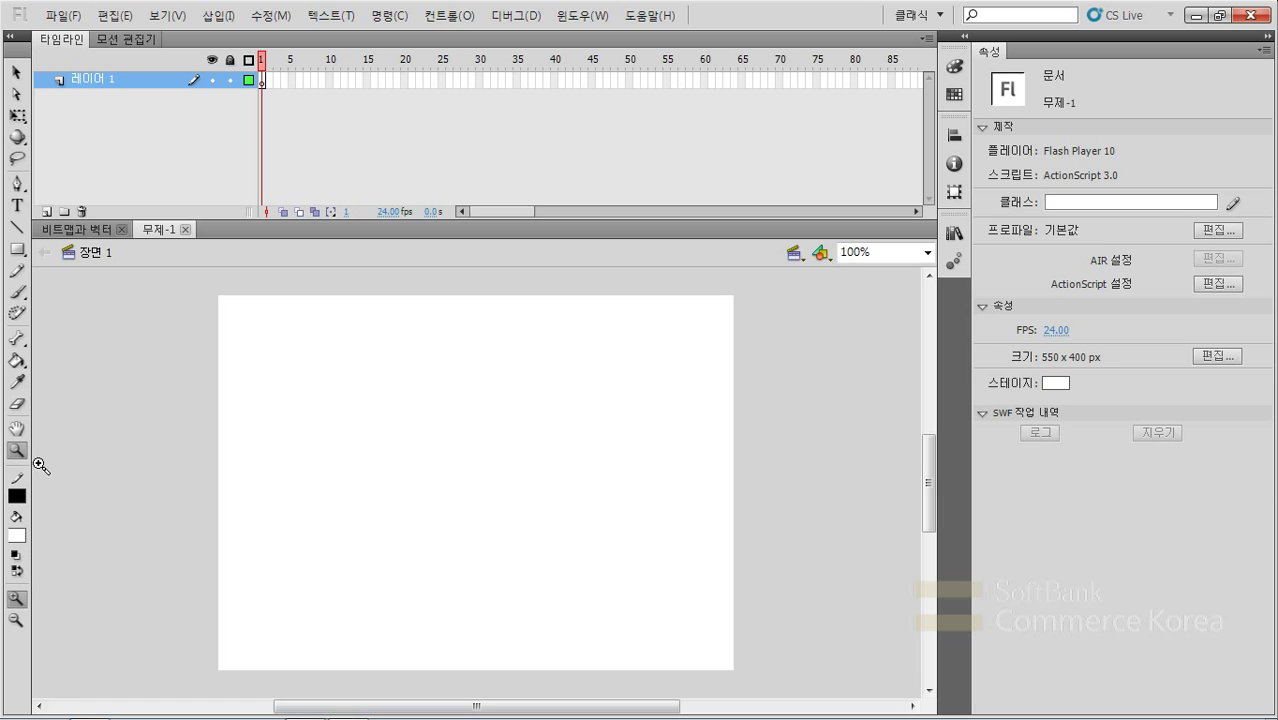
left_click_drag(31, 456, 69, 438)
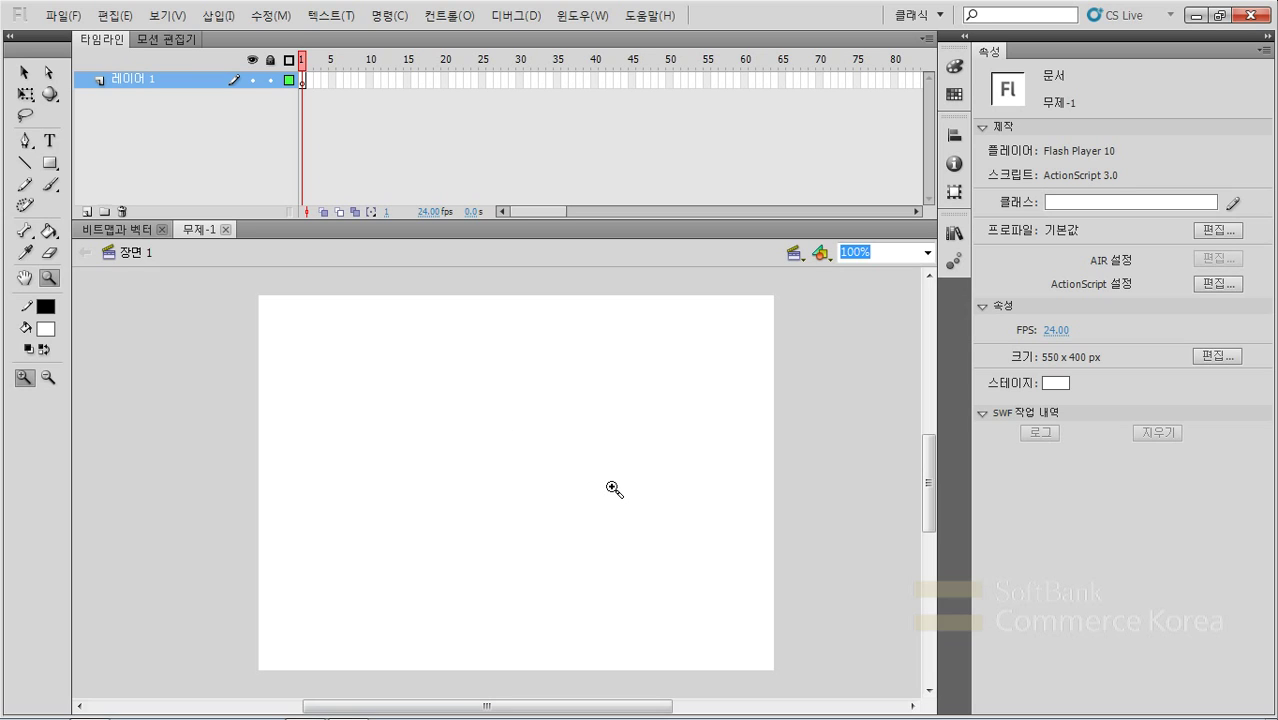
- Examine the 3D Rotation, Pencil, Brush, Eraser and Pen tools and the options each one offers
left_click(45, 98)
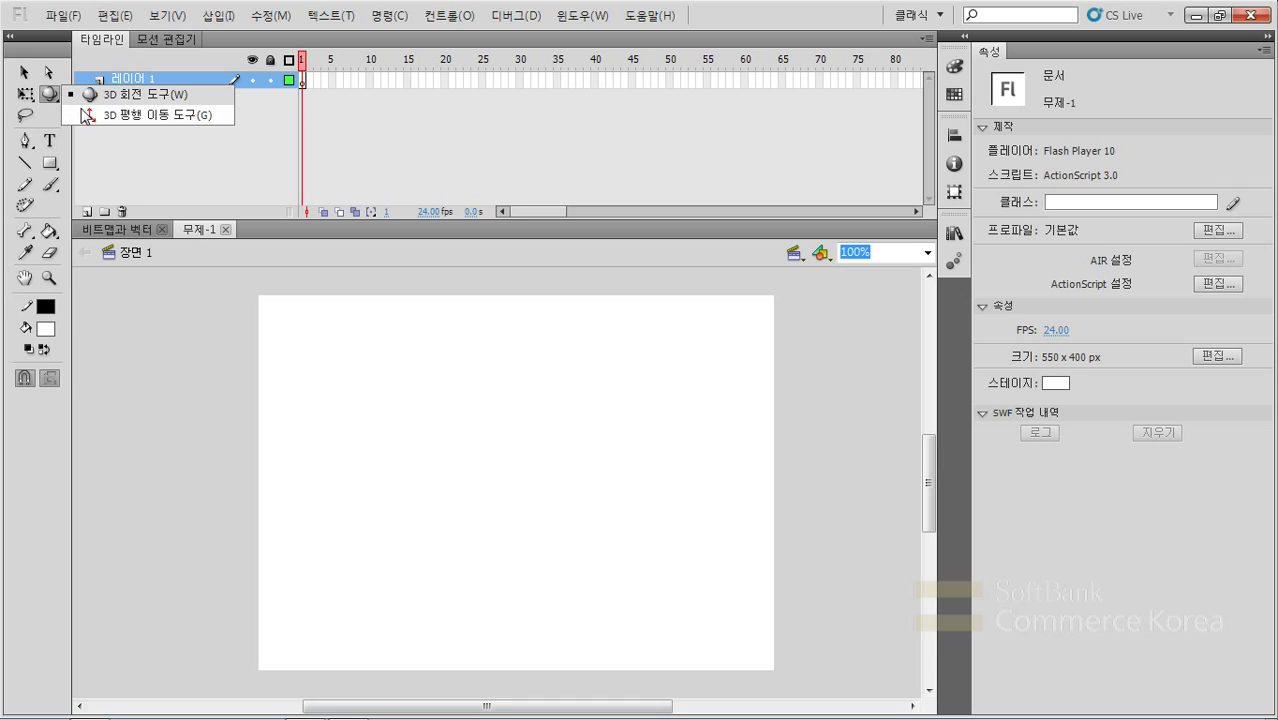
left_click(51, 95)
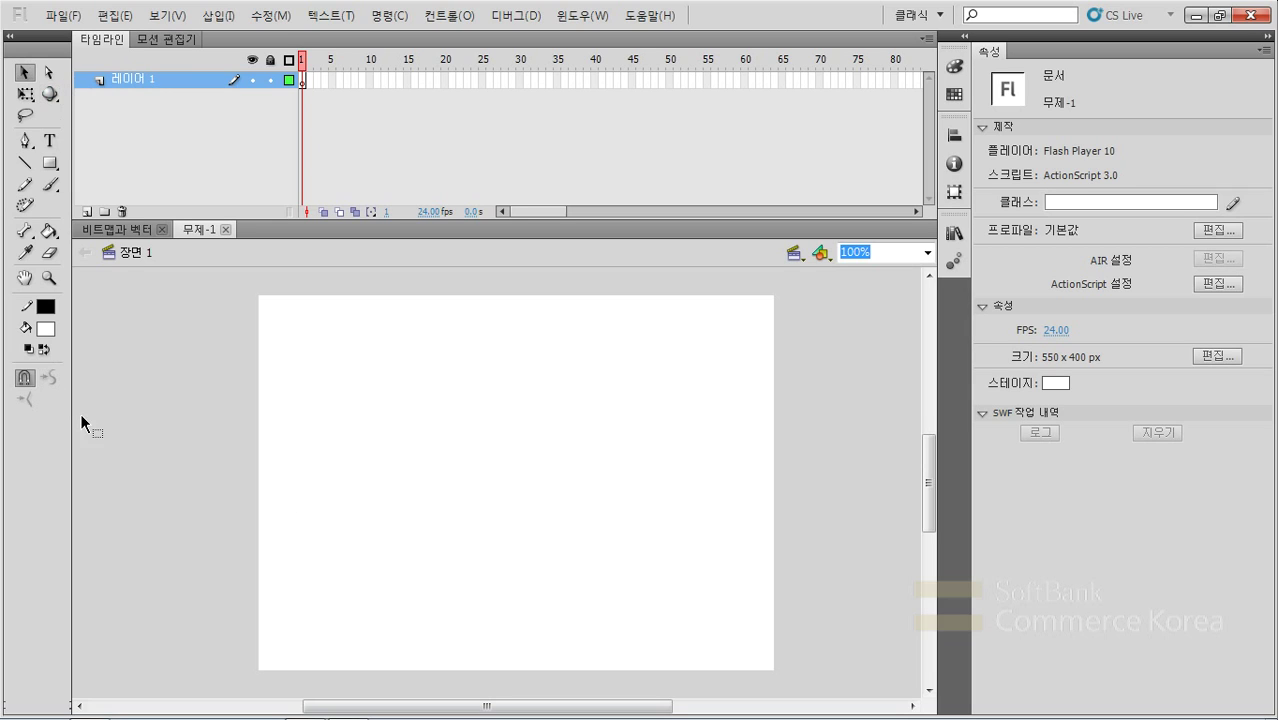
key("v")
left_click(26, 188)
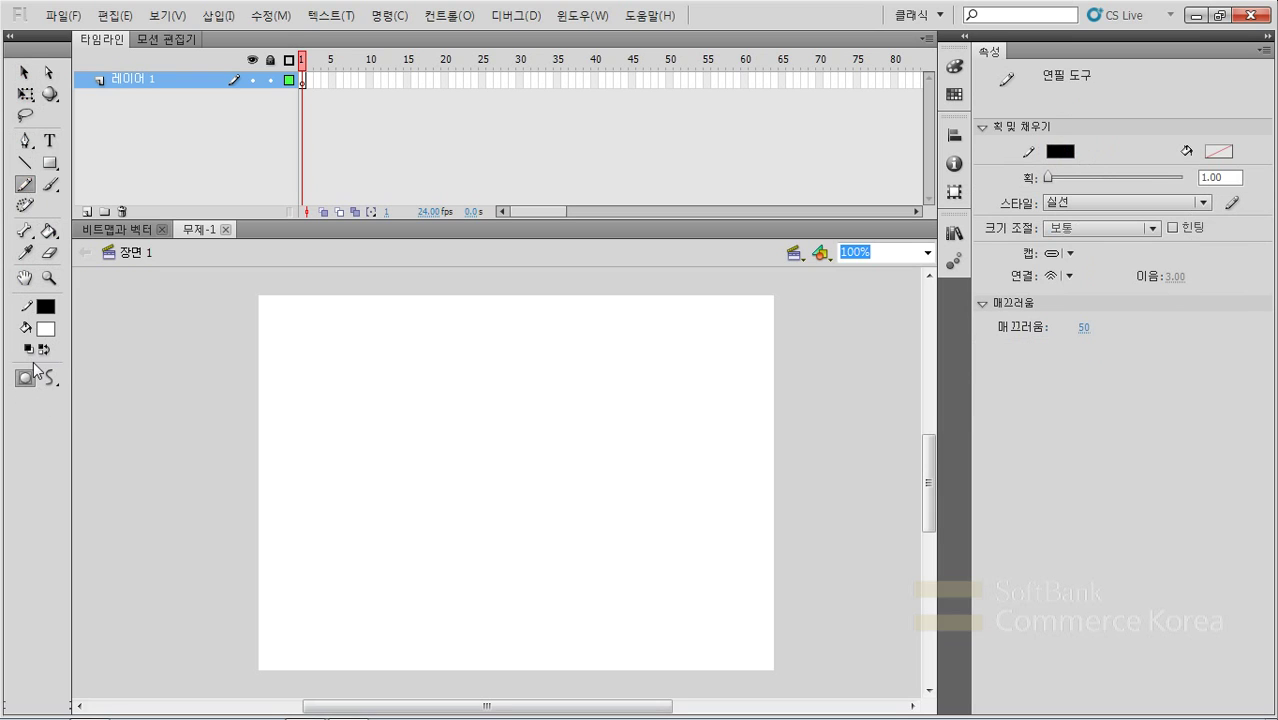
left_click(50, 186)
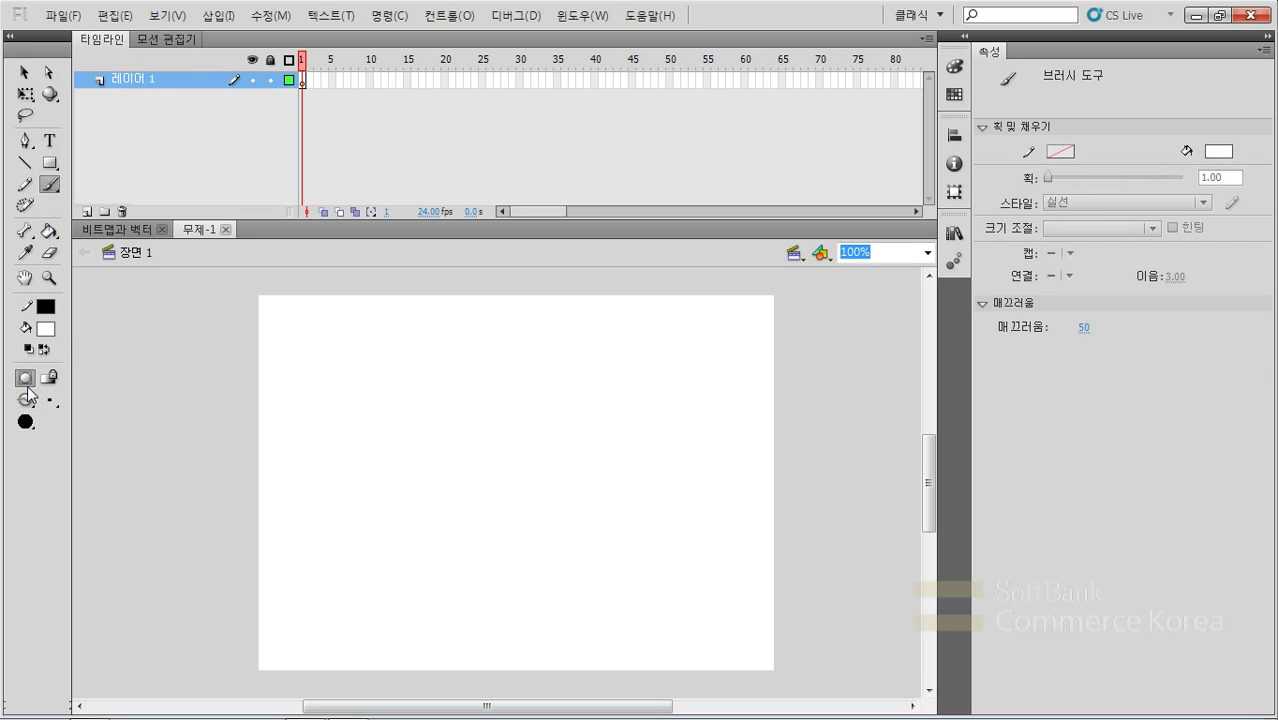
left_click(50, 253)
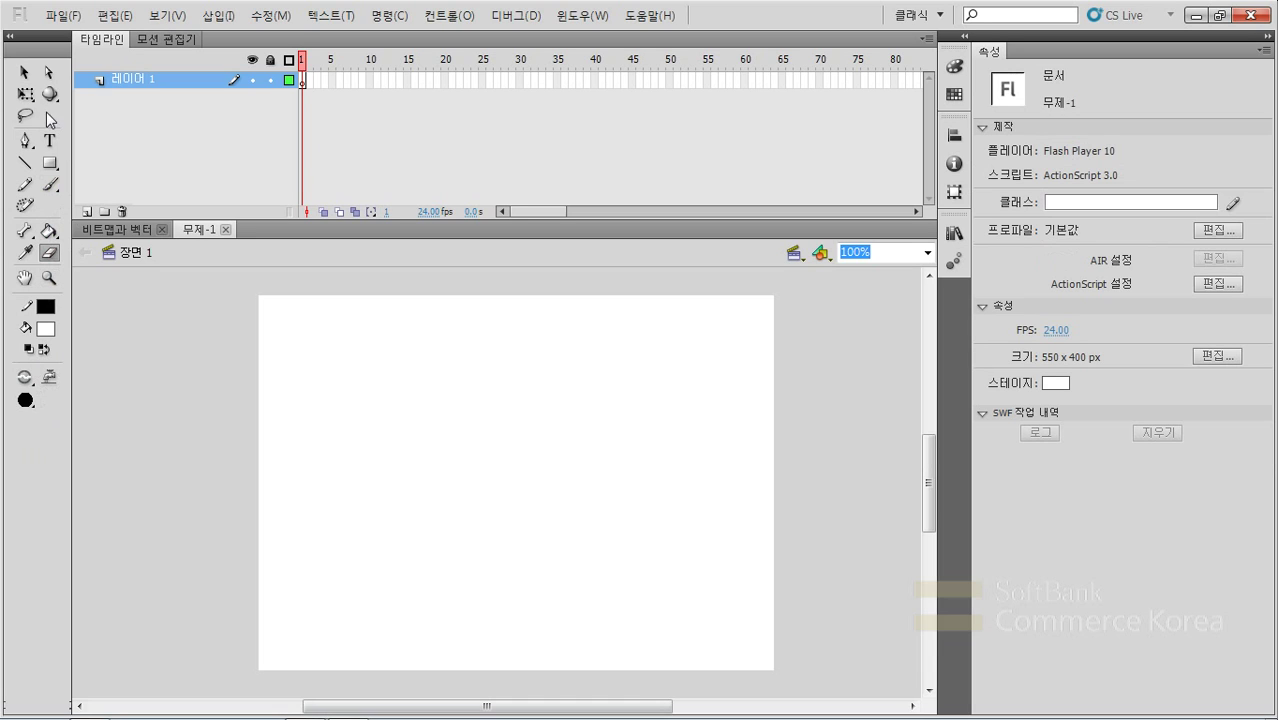
left_click(29, 76)
left_click(25, 141)
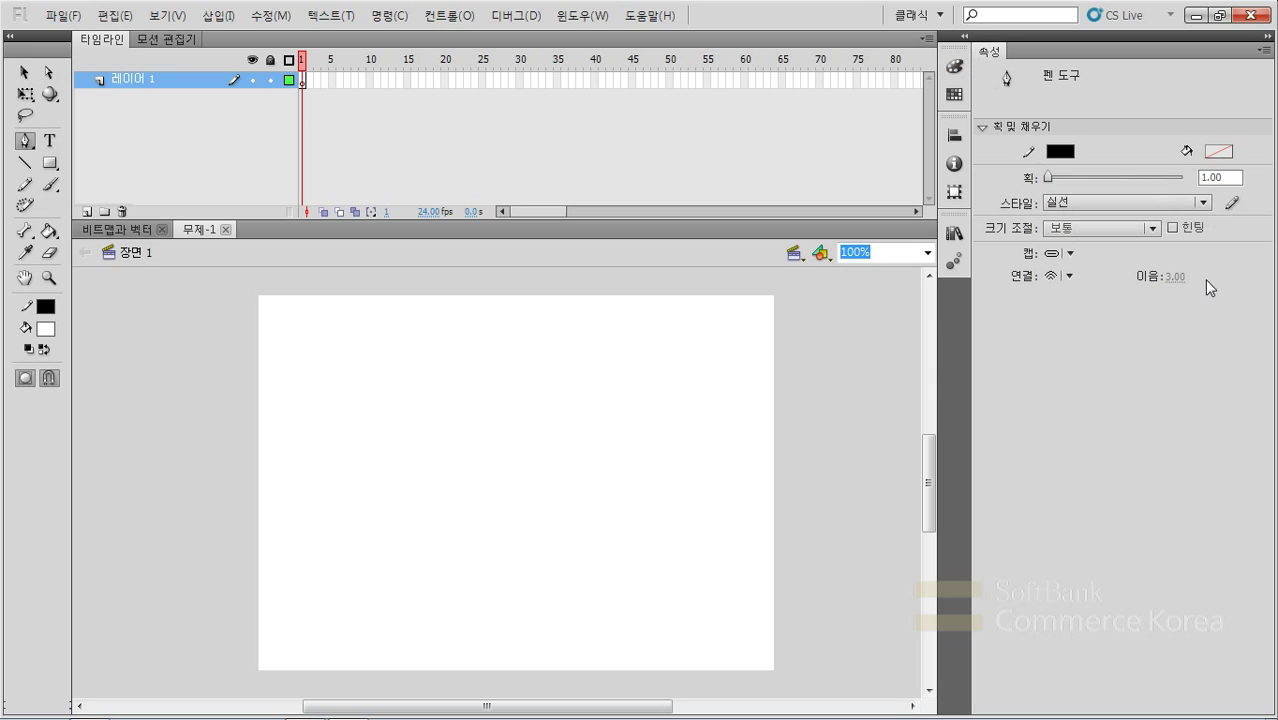
key("v")
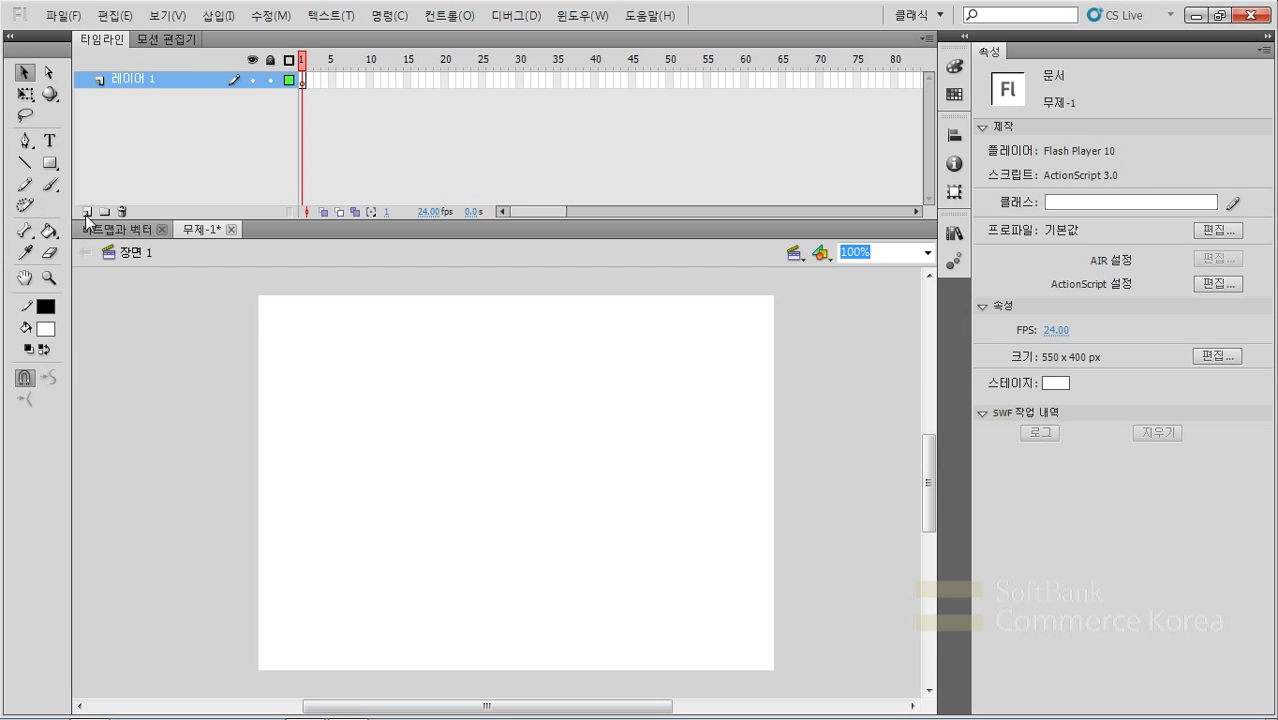
- Draw a rising diagonal line spanning about 145 by 43 px and, to its right, a rectangle about 134 by 72 px
left_click(25, 162)
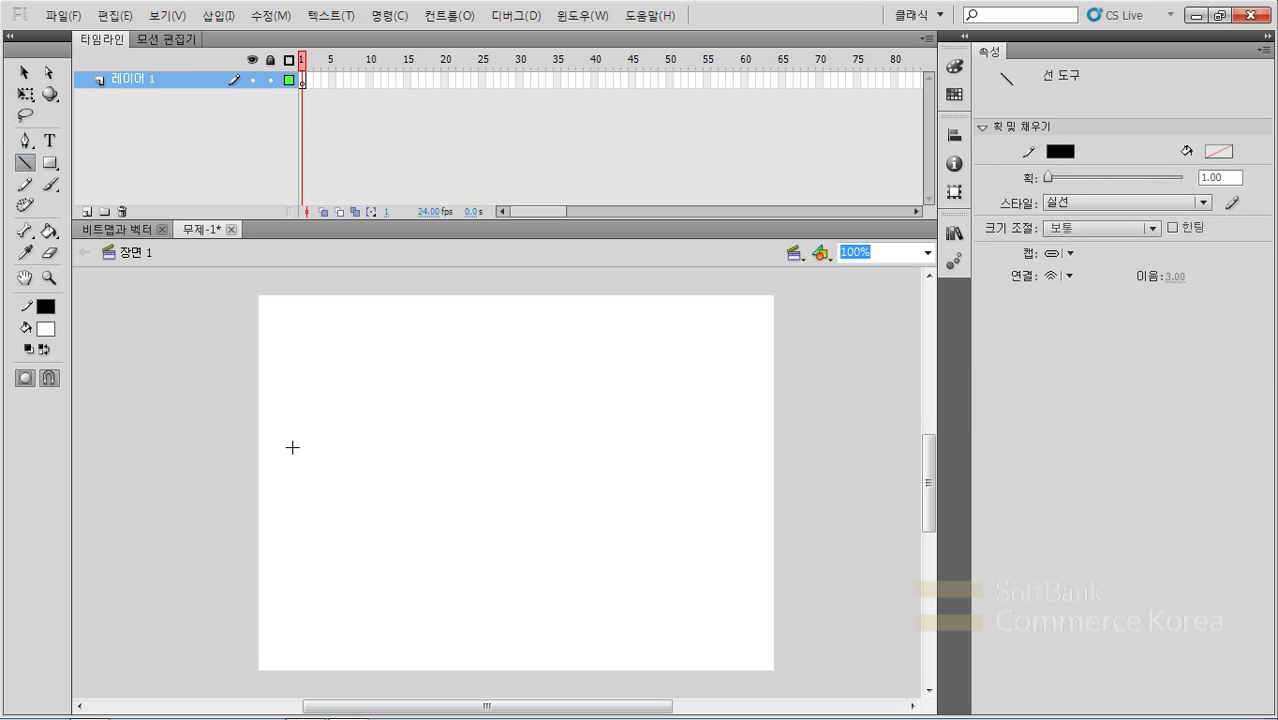
left_click_drag(292, 447, 430, 406)
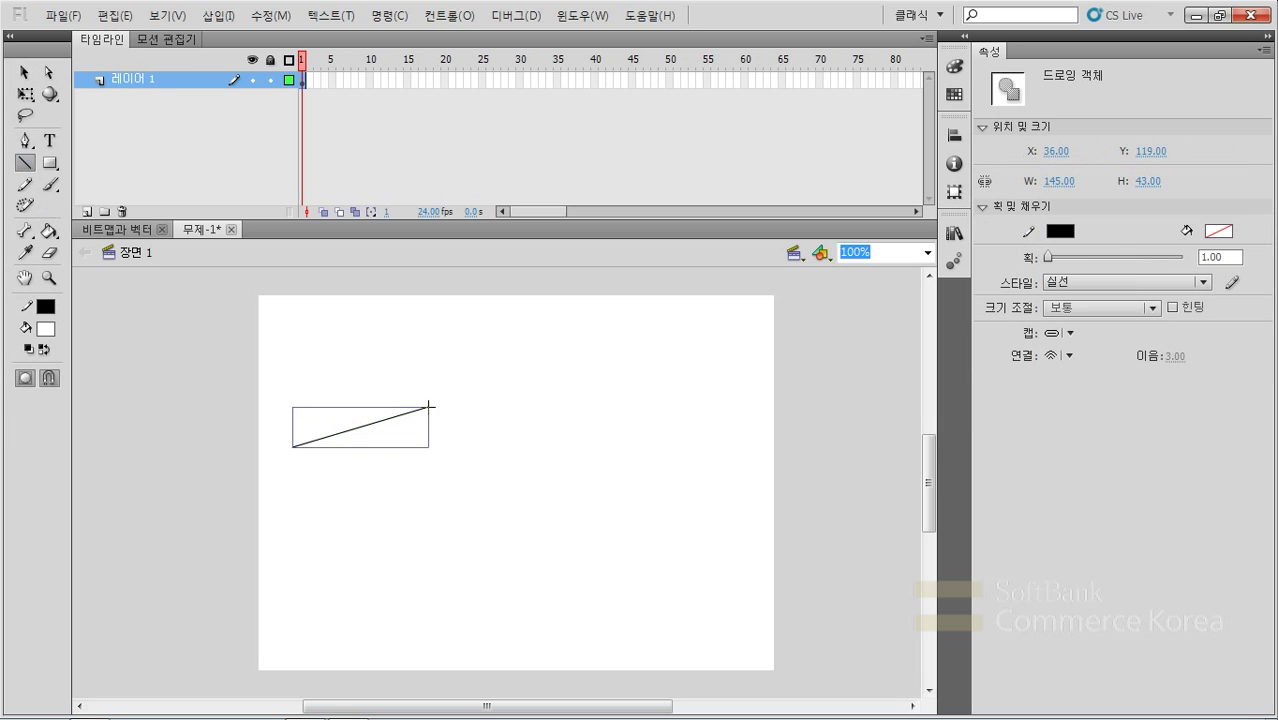
left_click(47, 166)
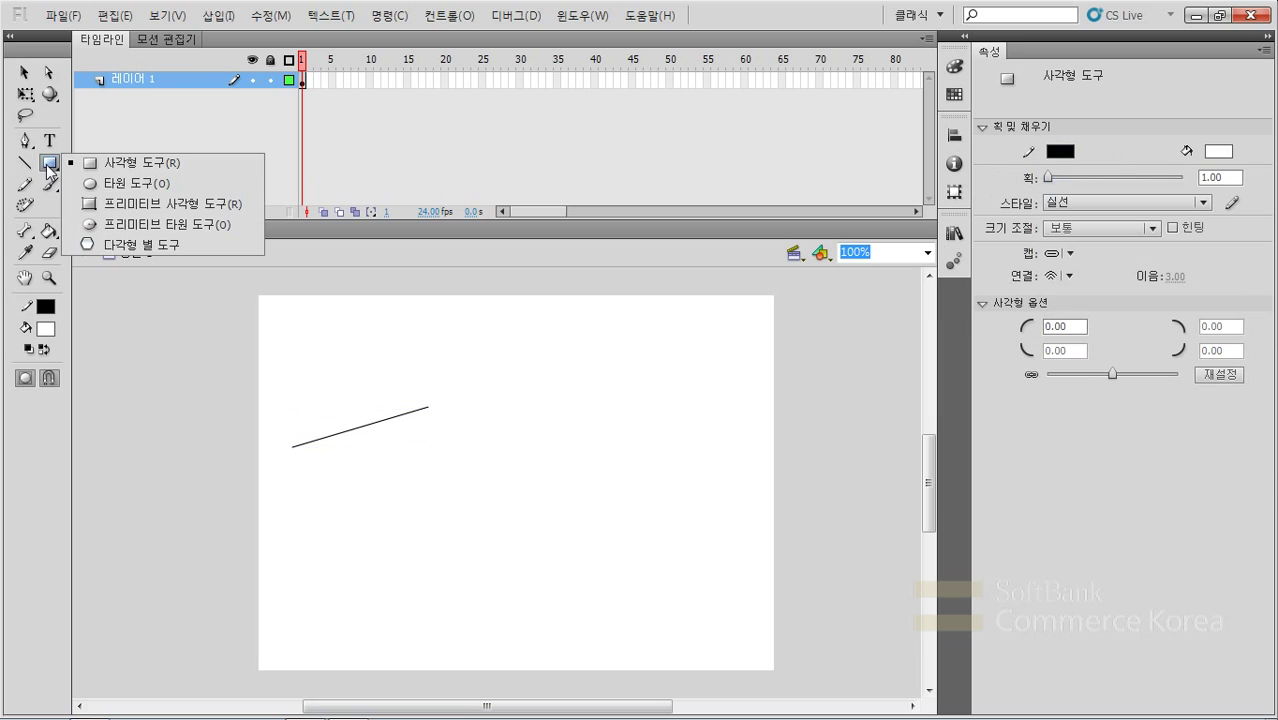
left_click(139, 171)
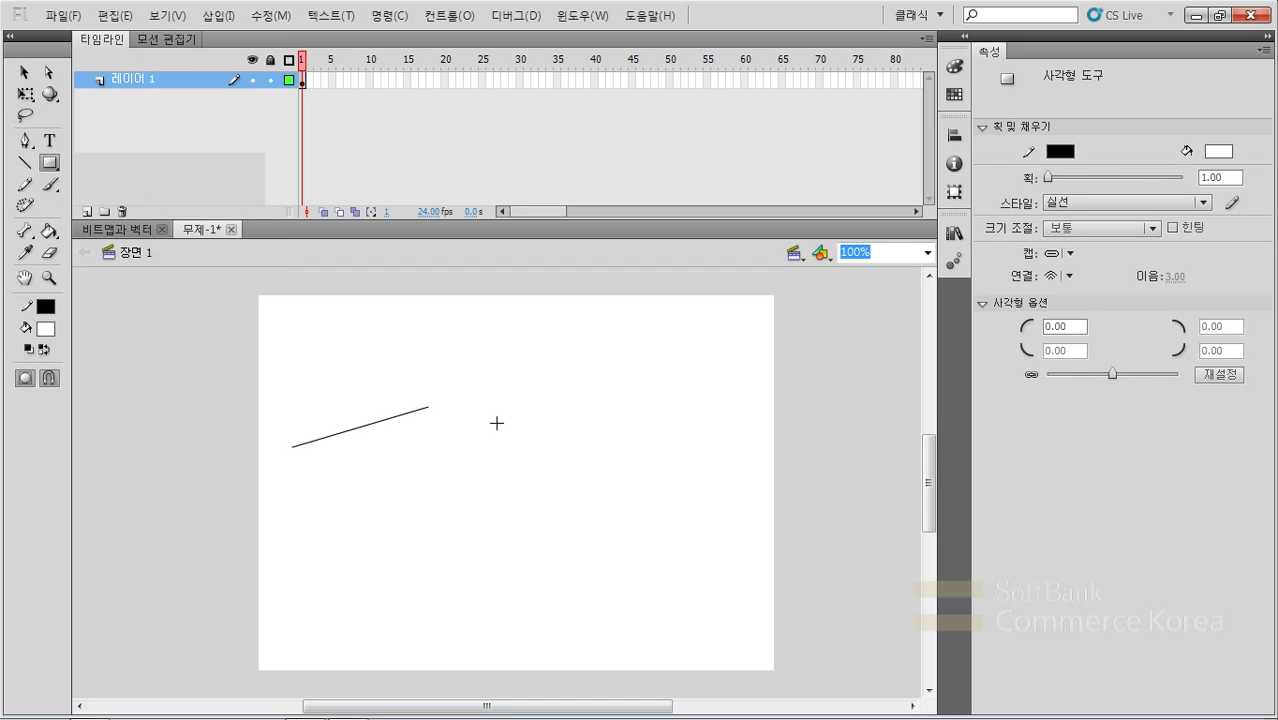
left_click_drag(490, 398, 616, 466)
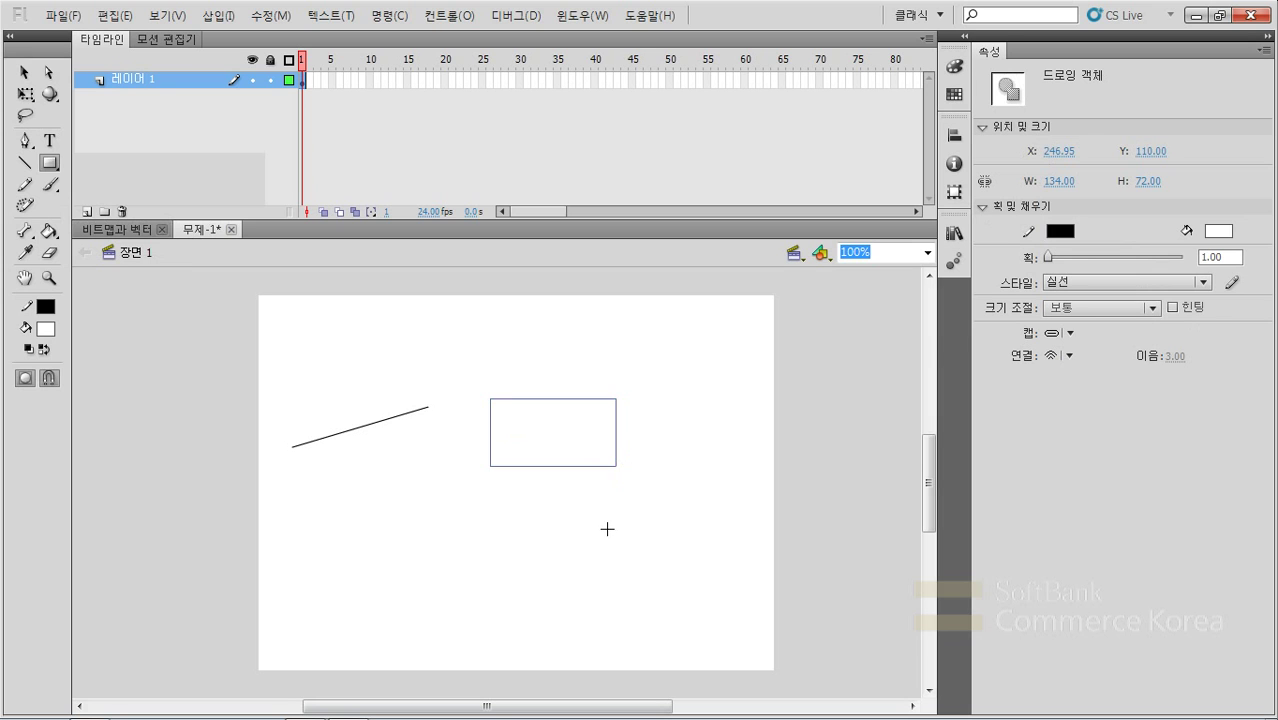
- Draw an upright oval about 61 by 93 px below the diagonal line
left_click(49, 163)
left_click(104, 185)
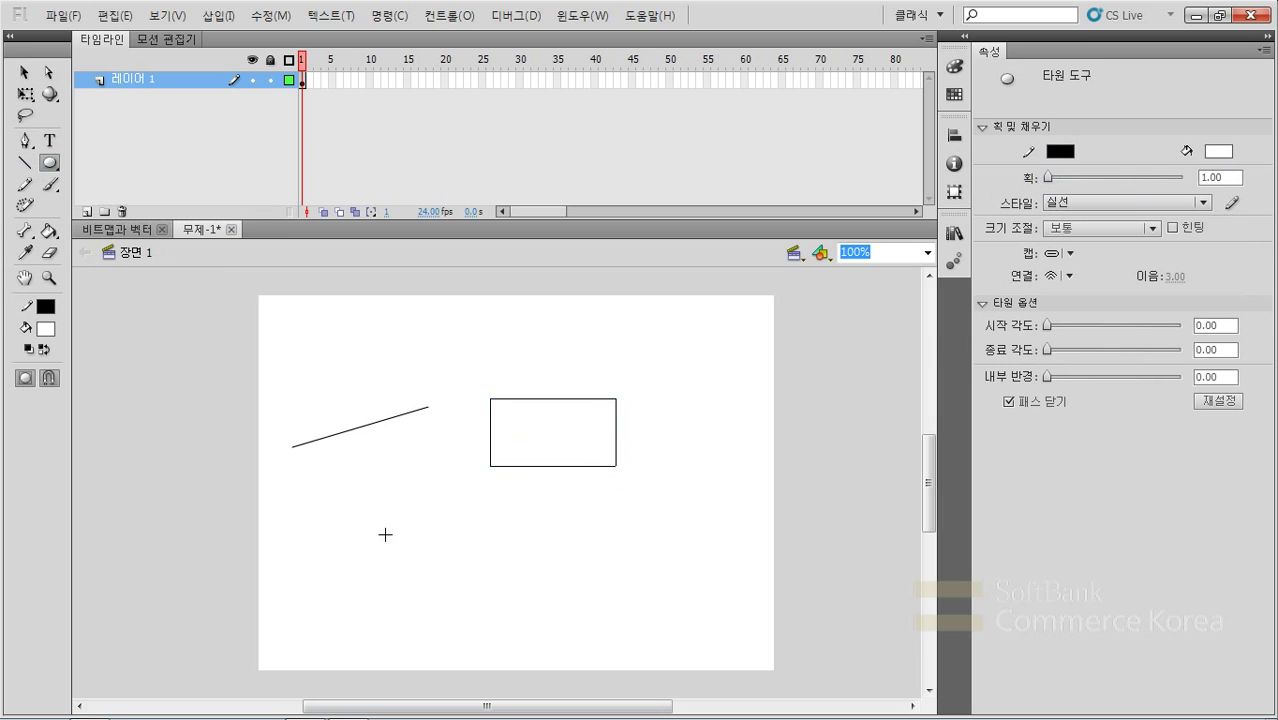
left_click_drag(341, 478, 398, 566)
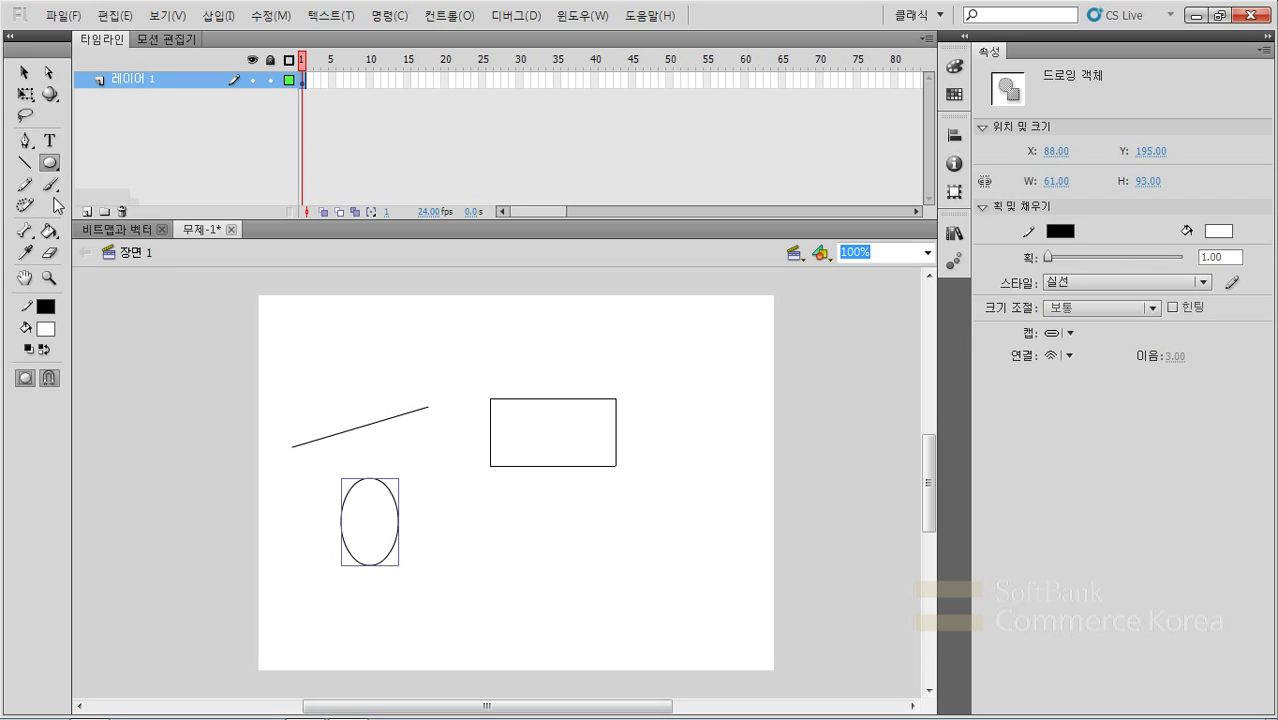
- Set the oval's fill and stroke to red and draw a second, horizontal oval about 135 by 72 px below the rectangle
left_click(46, 329)
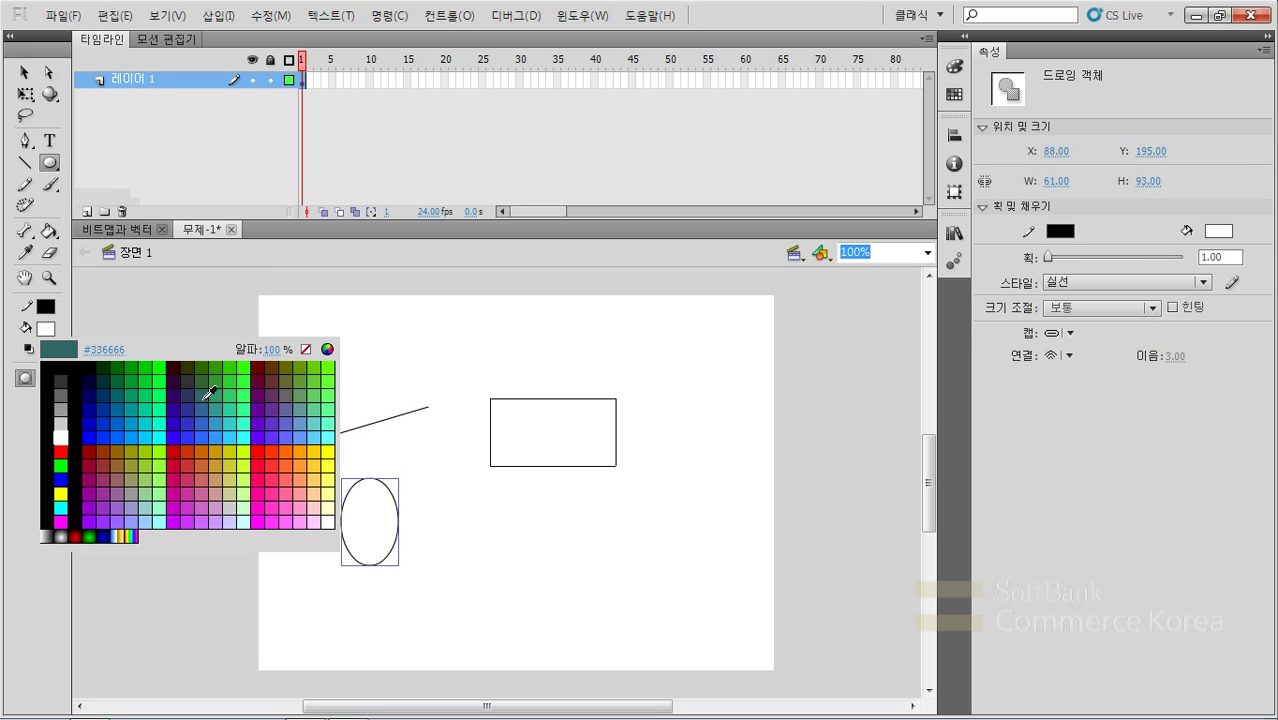
left_click(262, 450)
left_click(46, 308)
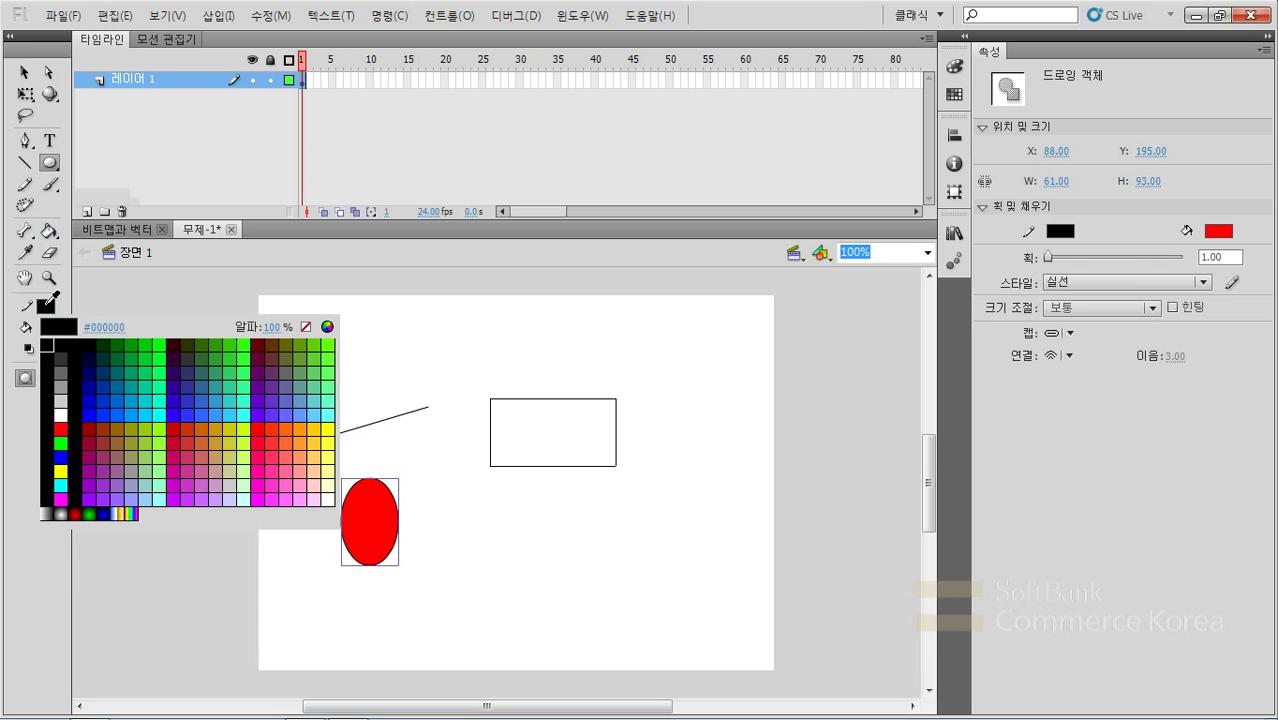
left_click(258, 428)
left_click_drag(494, 526, 620, 594)
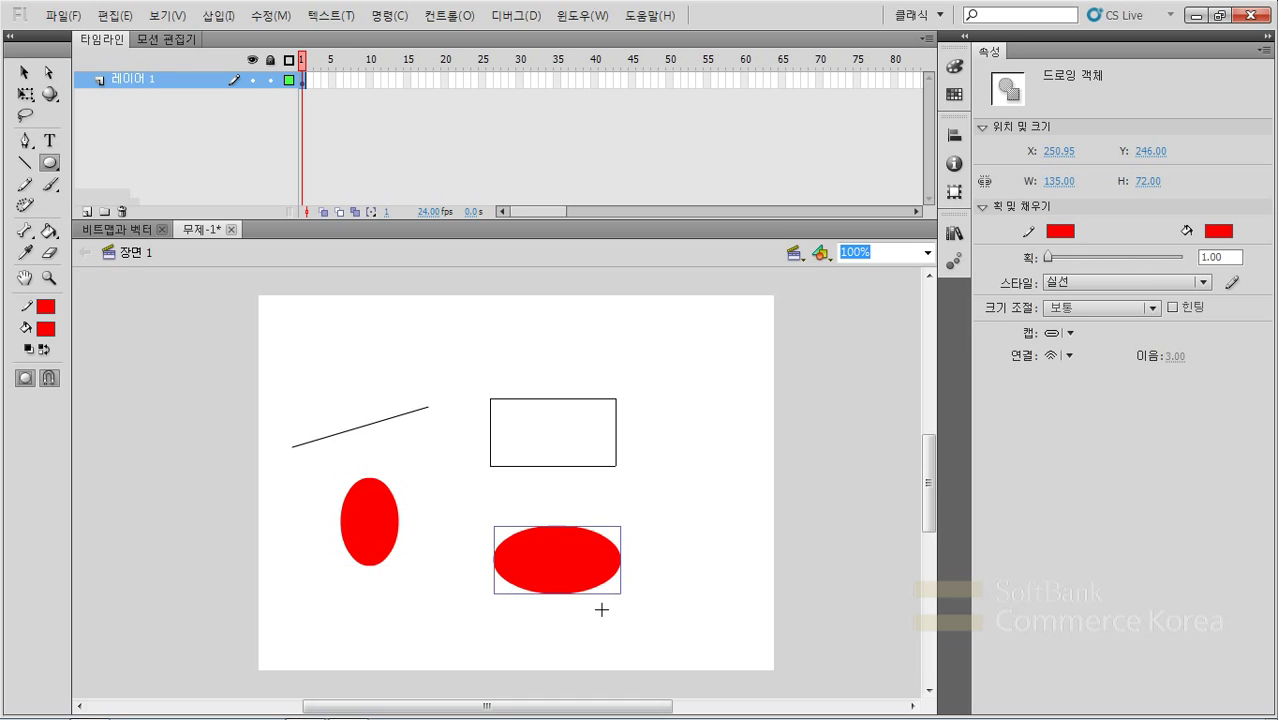
- Draw a red square about 167 px per side with a corner radius of 35, overlapping the rectangle's right end
key("r")
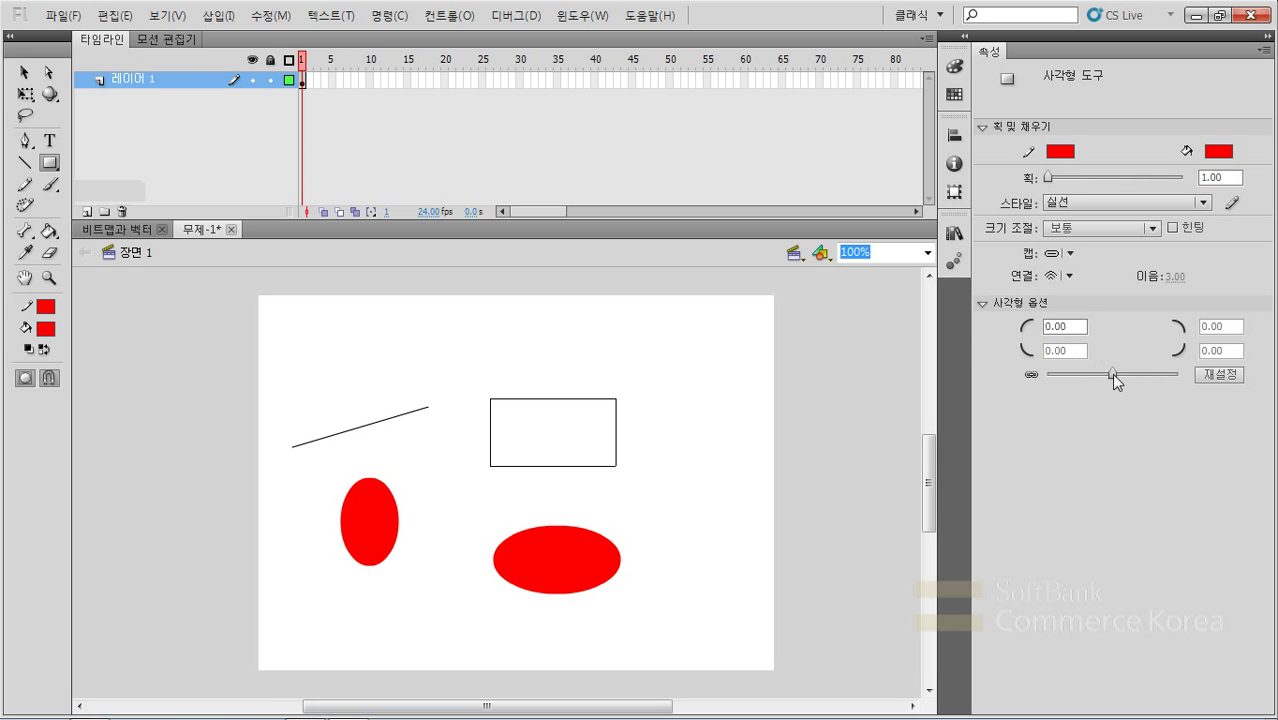
mouse_move(1111, 373)
left_mouse_down()
mouse_move(1124, 373)
mouse_move(1097, 372)
mouse_move(1129, 375)
left_mouse_up()
left_click(1220, 380)
left_click_drag(580, 337, 738, 492)
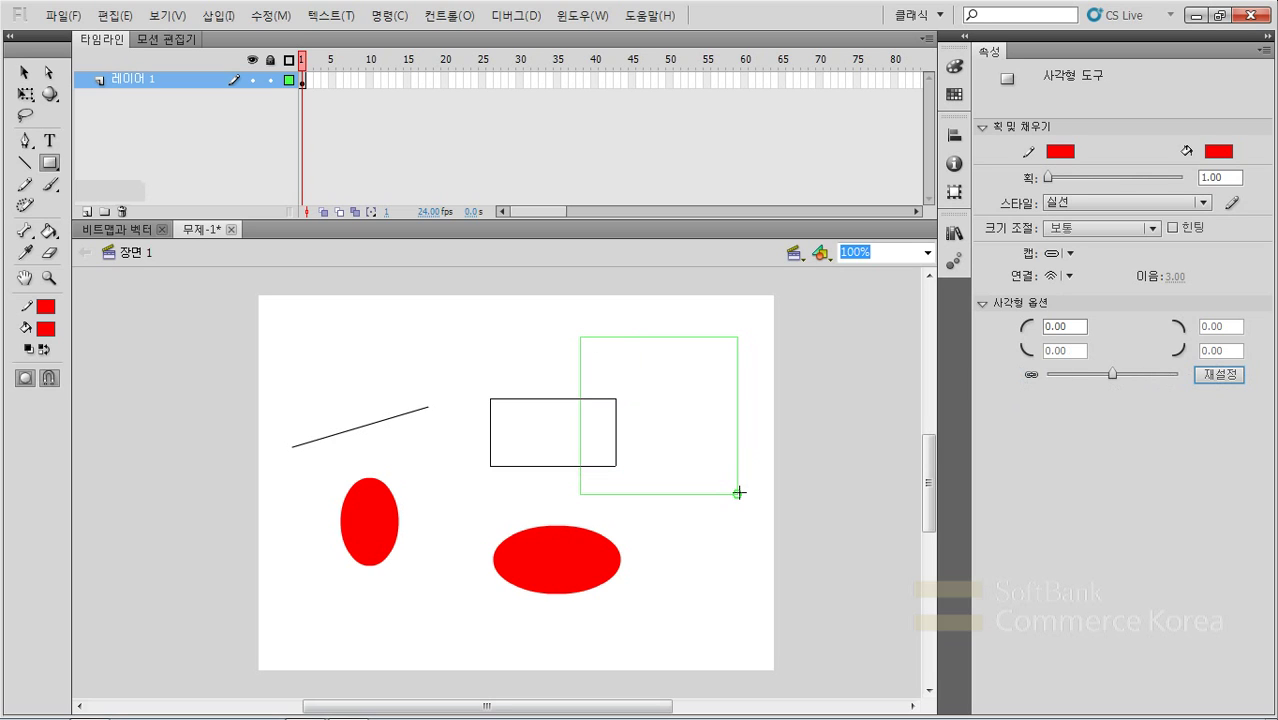
key("Up")
key("Up")
key("Up")
left_click_drag(738, 492, 738, 490)
key("Down")
key("Down")
key("Down")
key("Up")
key("Up")
key("Up")
key("Up")
key("Up")
key("Up")
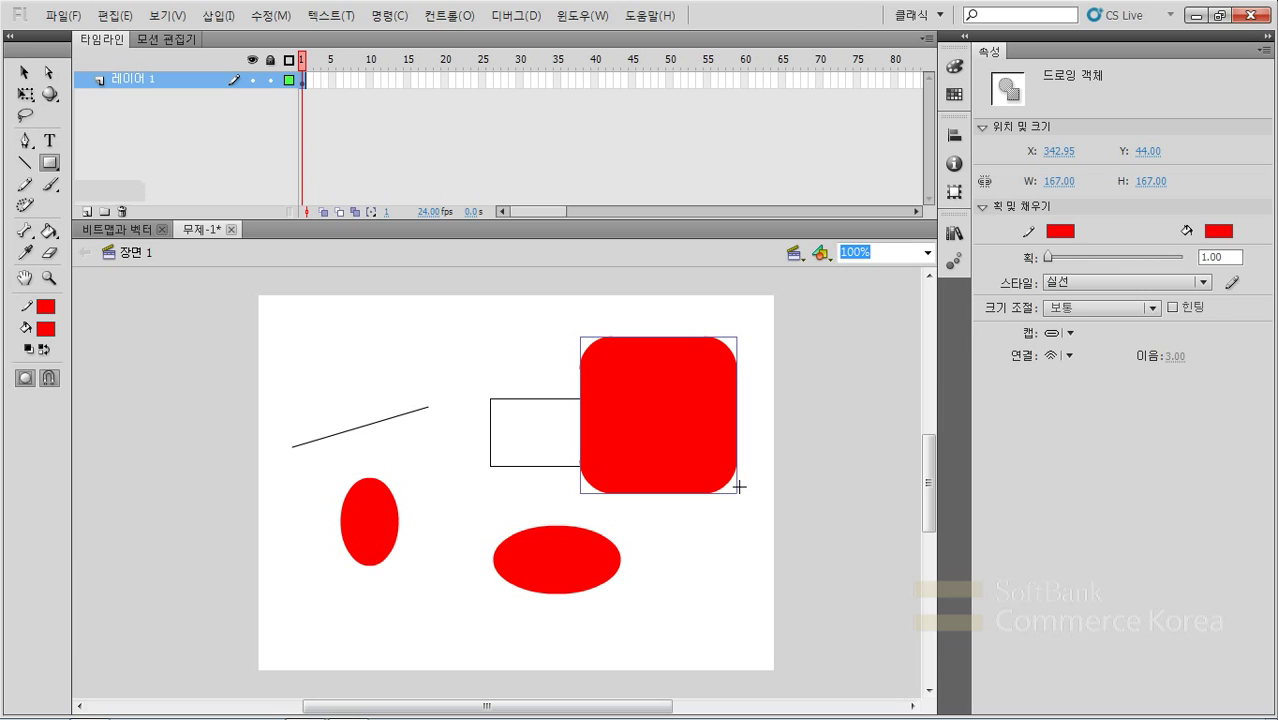
- Draw two red rings with the Oval tool, one about 103 px across over the line and one about 66 px between the ovals
left_click(48, 162)
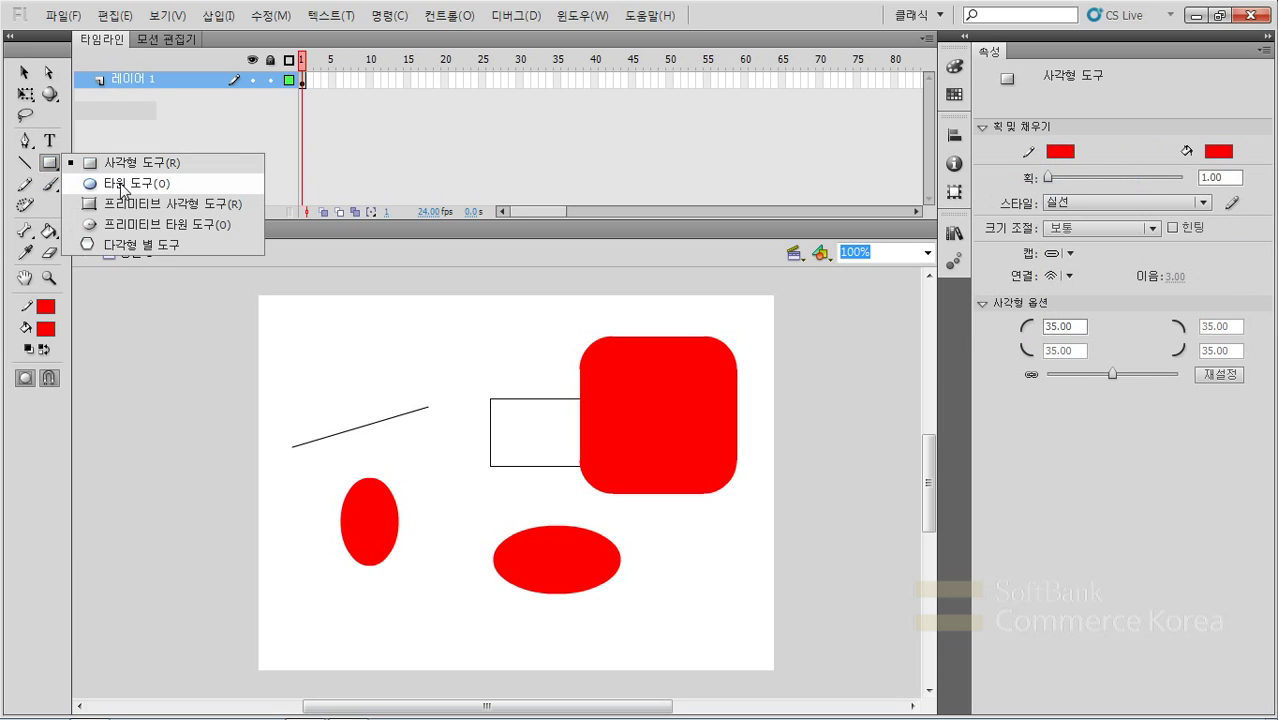
left_click(123, 186)
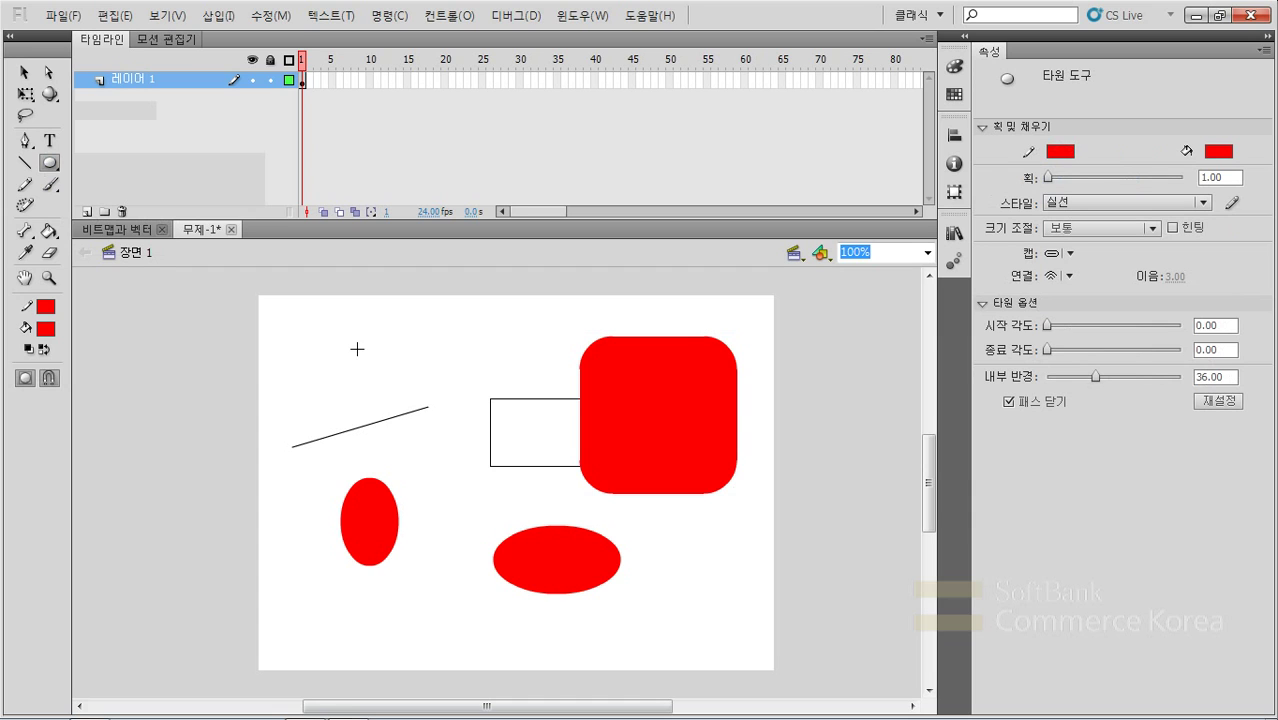
left_click_drag(356, 349, 452, 446)
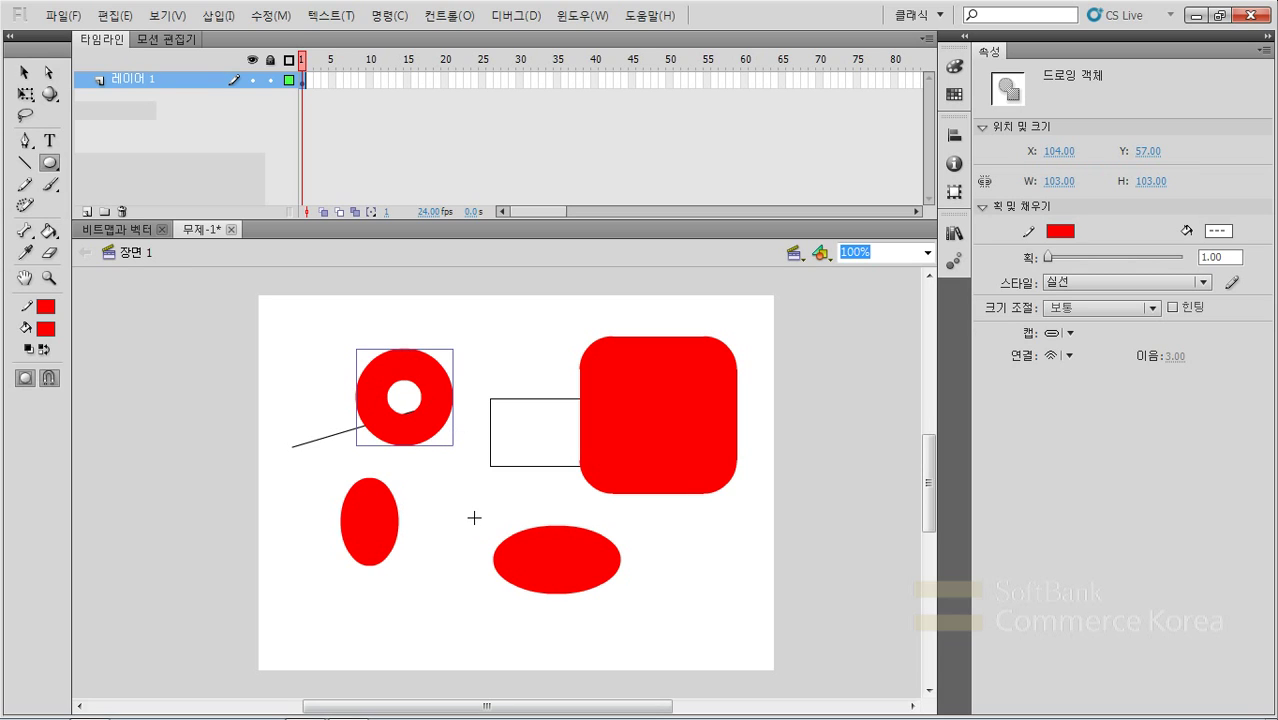
left_click_drag(462, 508, 490, 541)
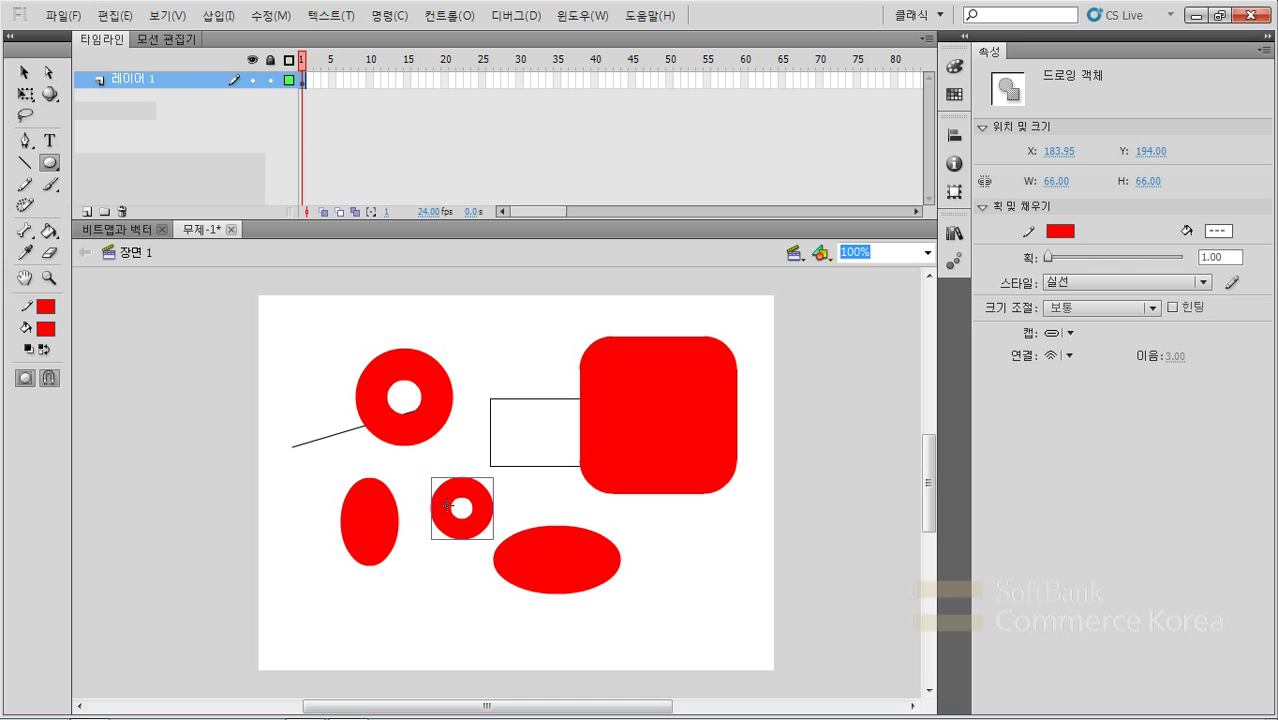
- Erase all the drawn shapes from the stage at once
left_click(353, 580)
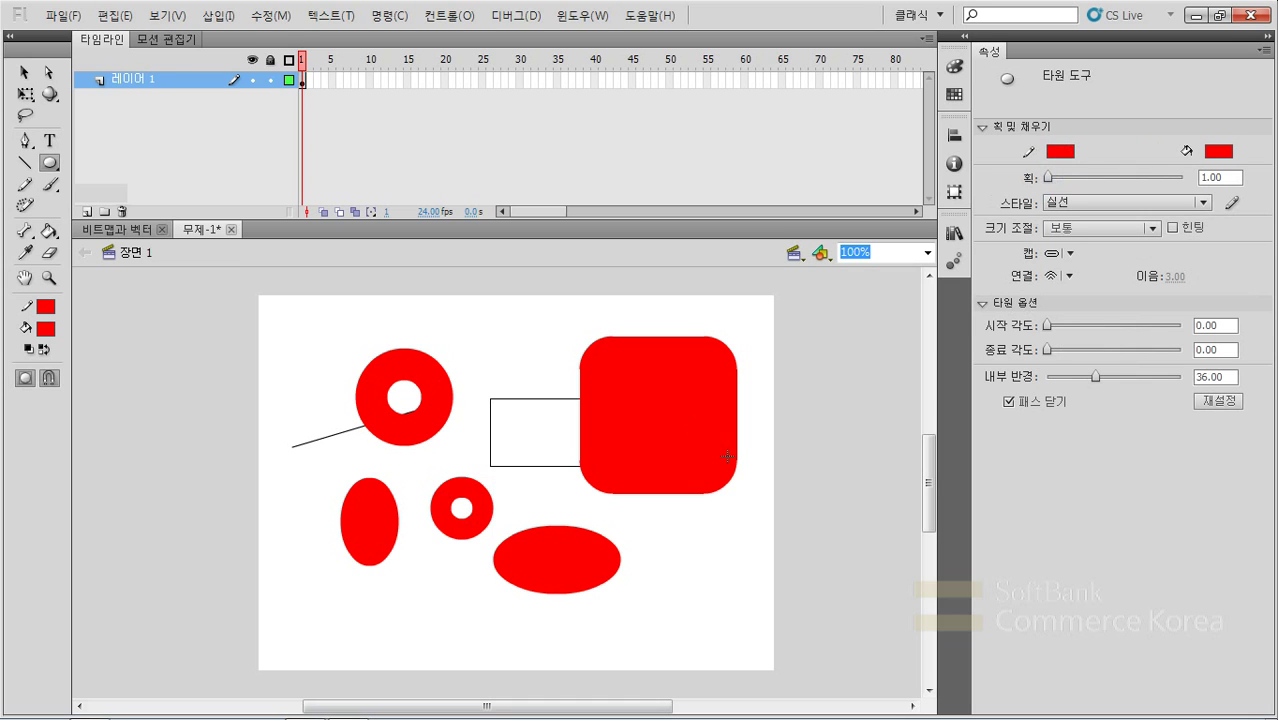
double_click(52, 256)
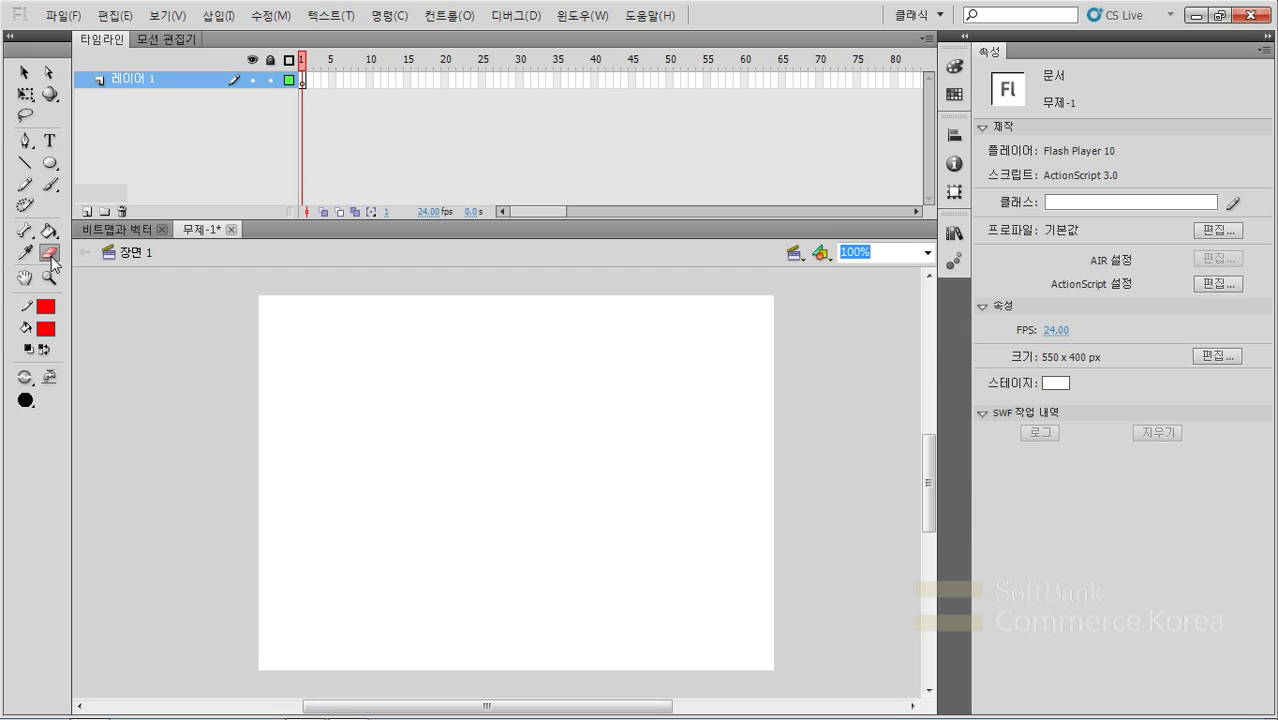
- Create a red 100 by 100 px rectangle with corner radius 0, drawn from its center in the stage's upper-left area
left_click(45, 167)
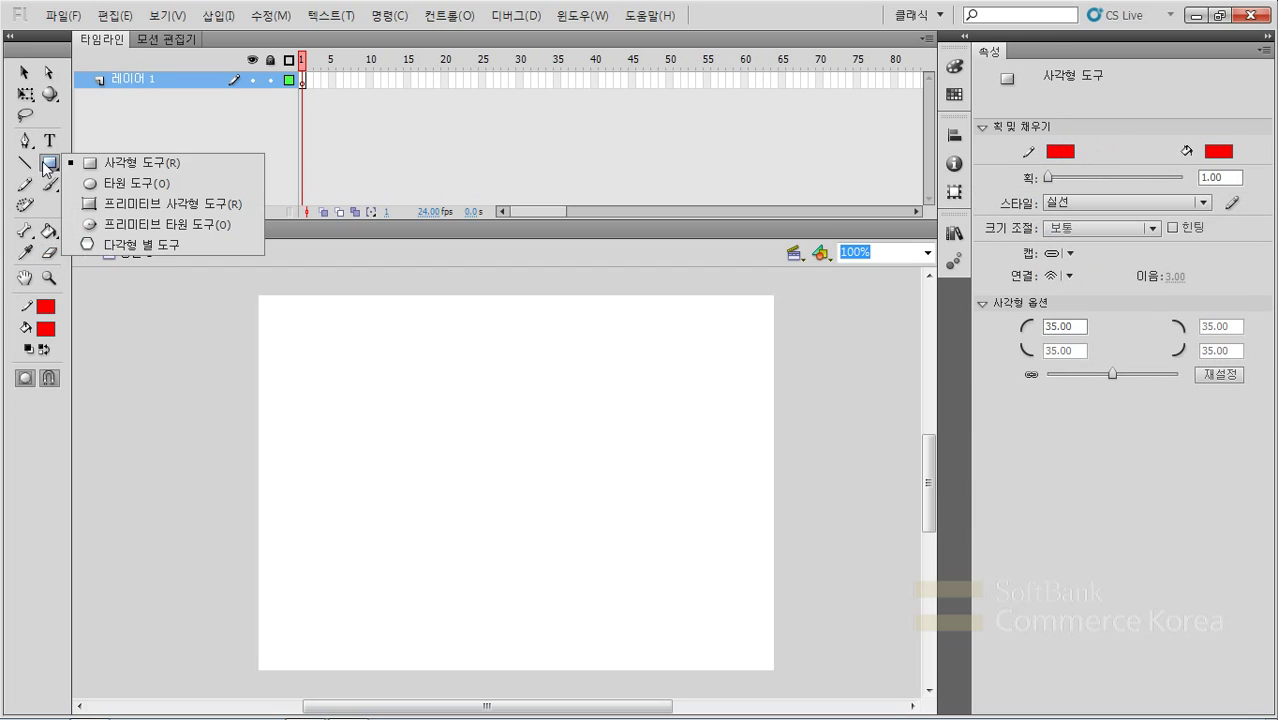
left_click(122, 164)
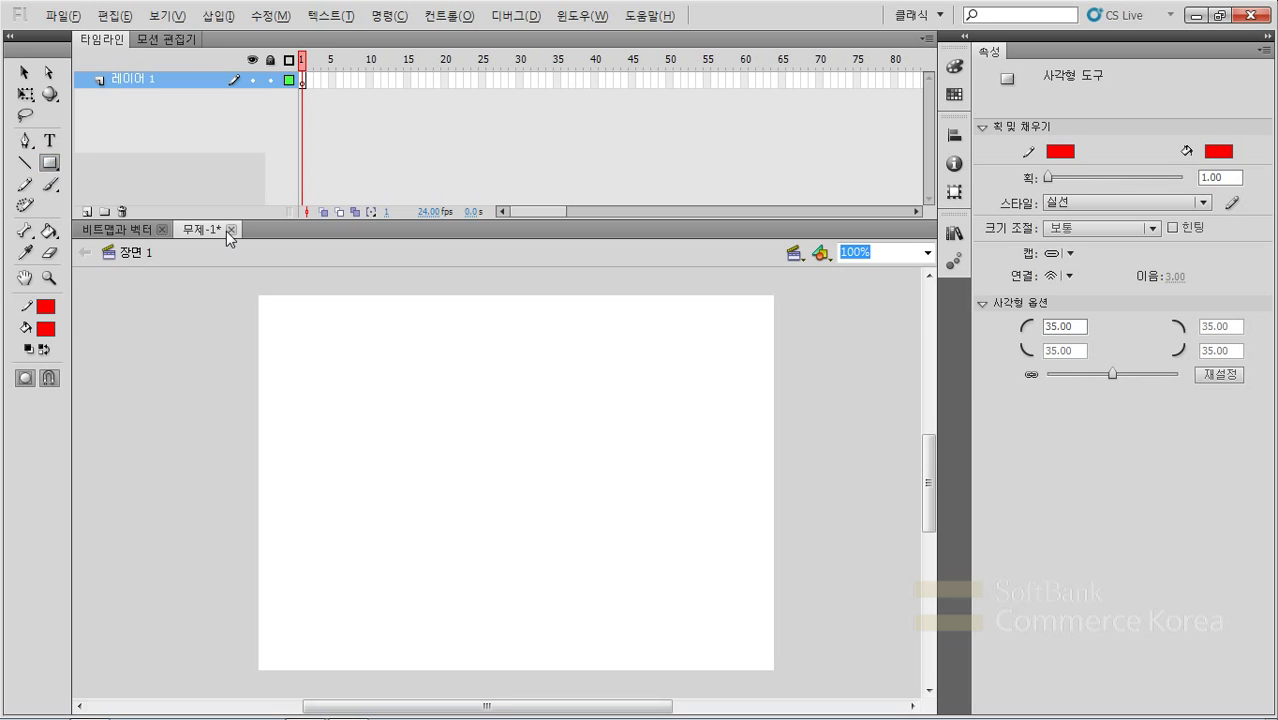
left_click(364, 380, "alt")
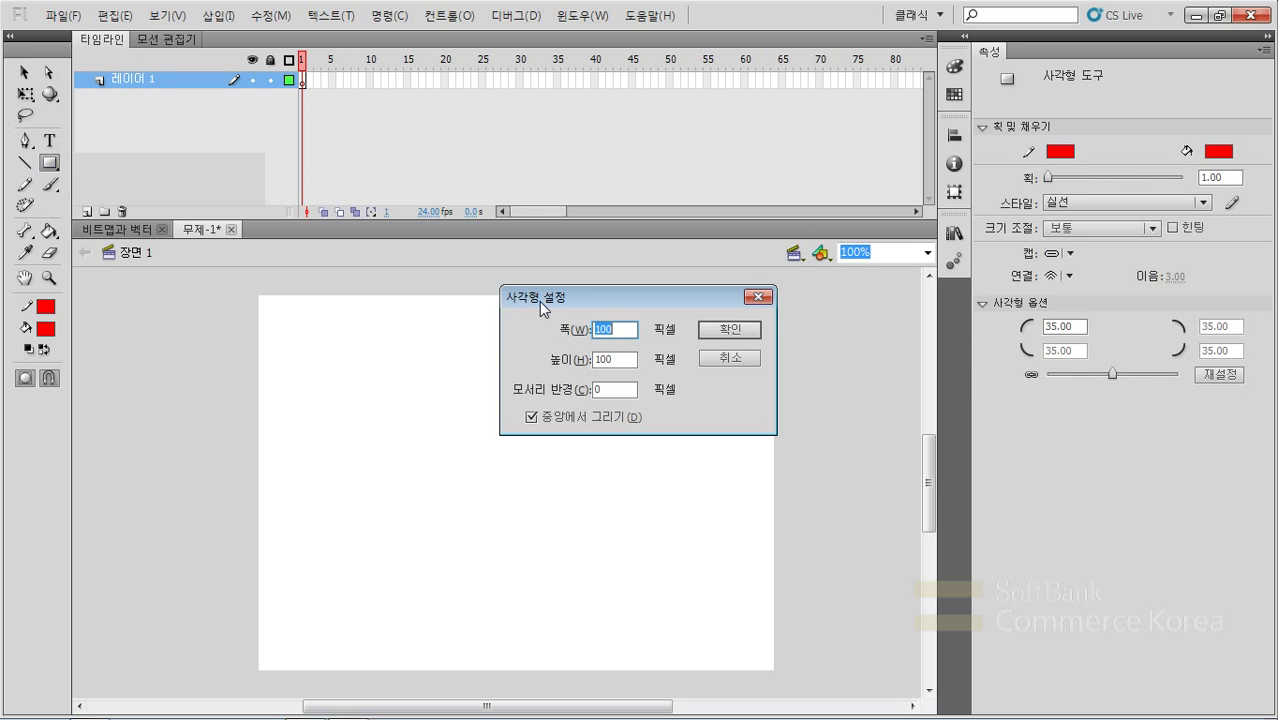
left_click_drag(539, 301, 440, 335)
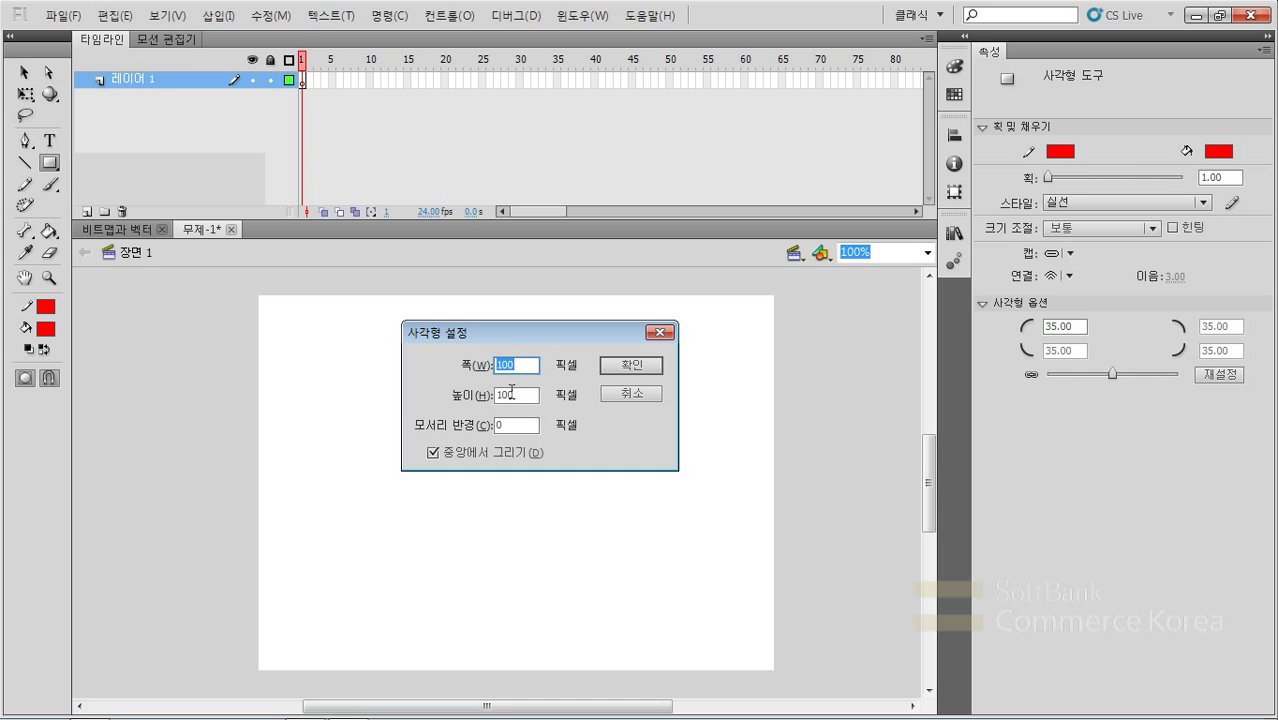
left_click(631, 372)
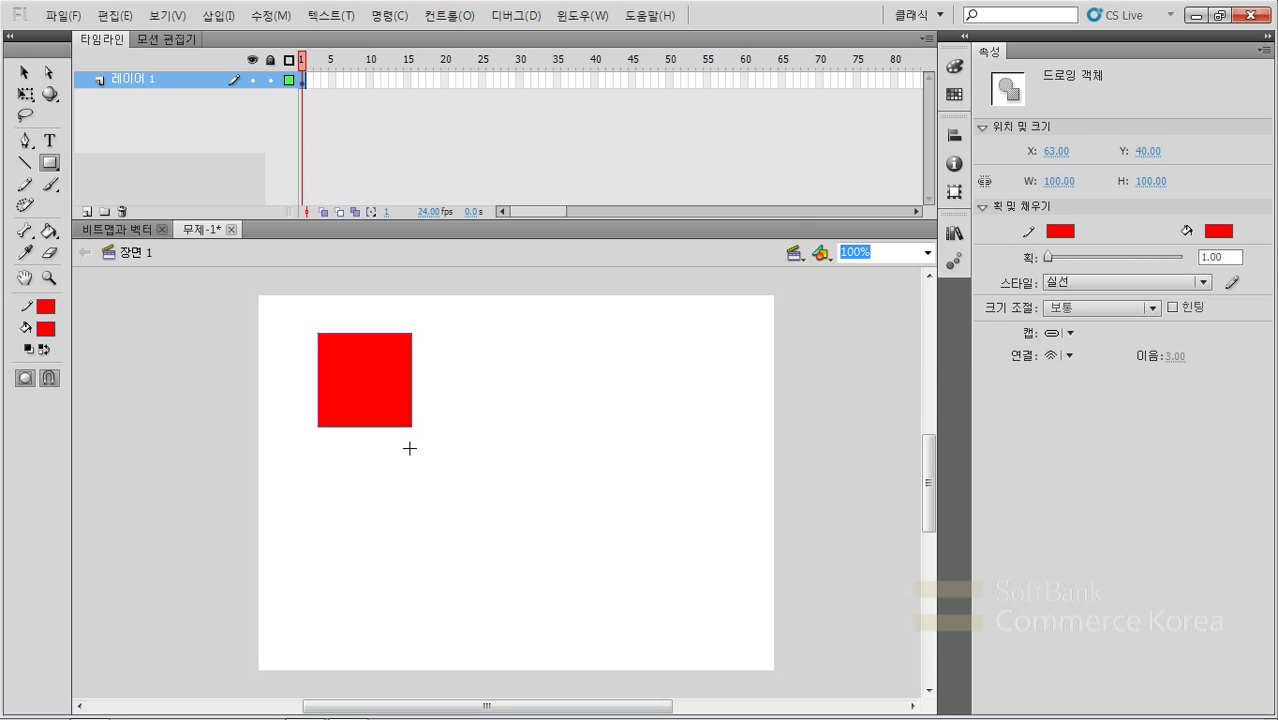
- With the Oval options reset and Object Drawing on, draw a yellow circle about 148 px across and one about 76 px inside it
key("o")
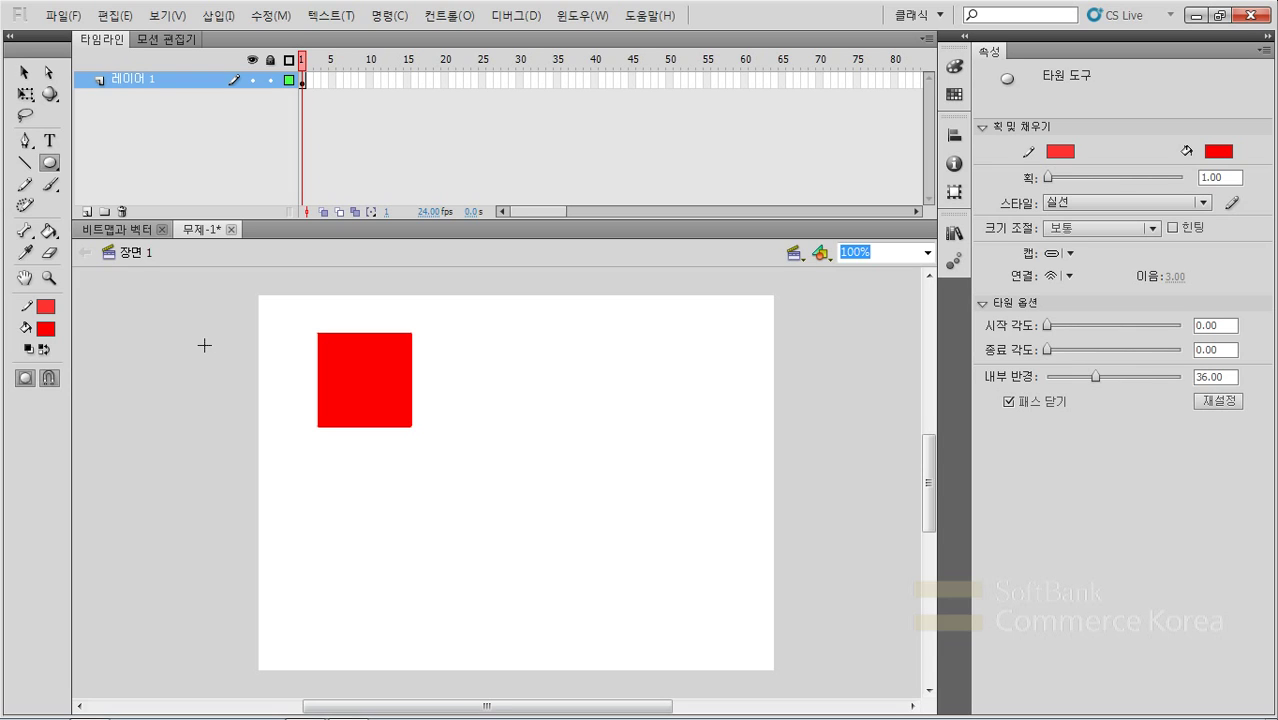
left_click(50, 163)
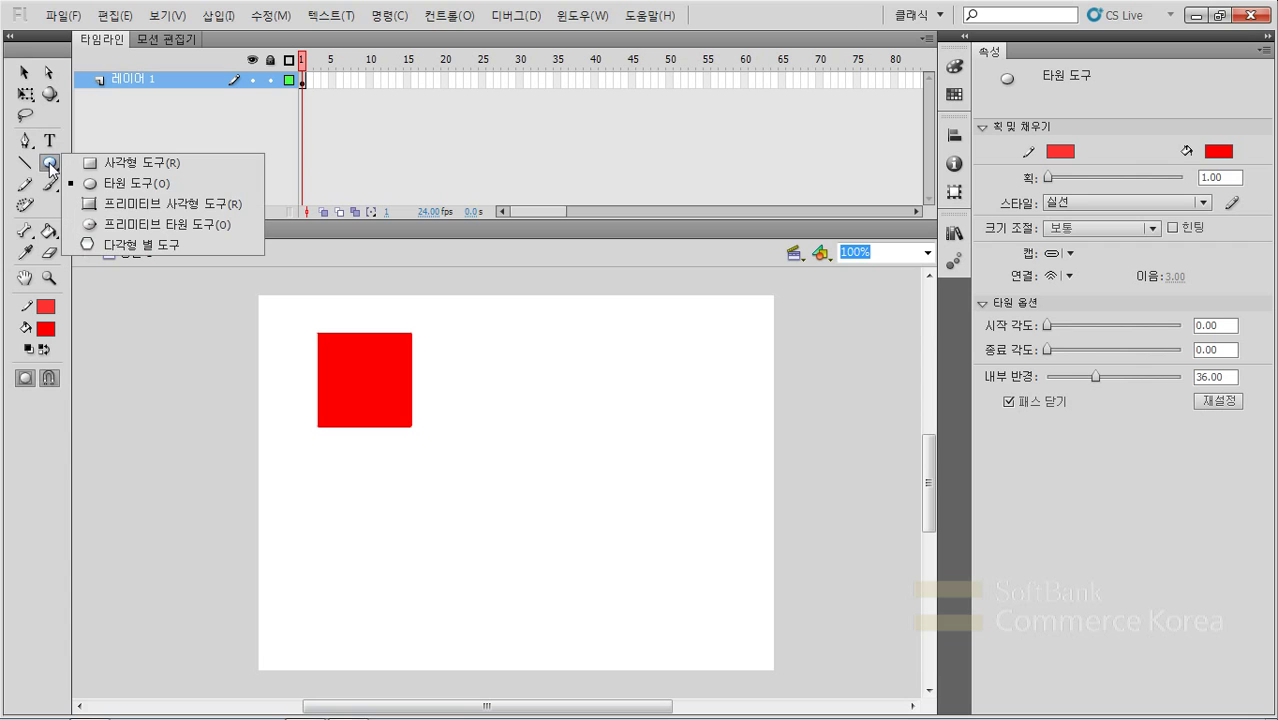
left_click(138, 184)
left_click(46, 328)
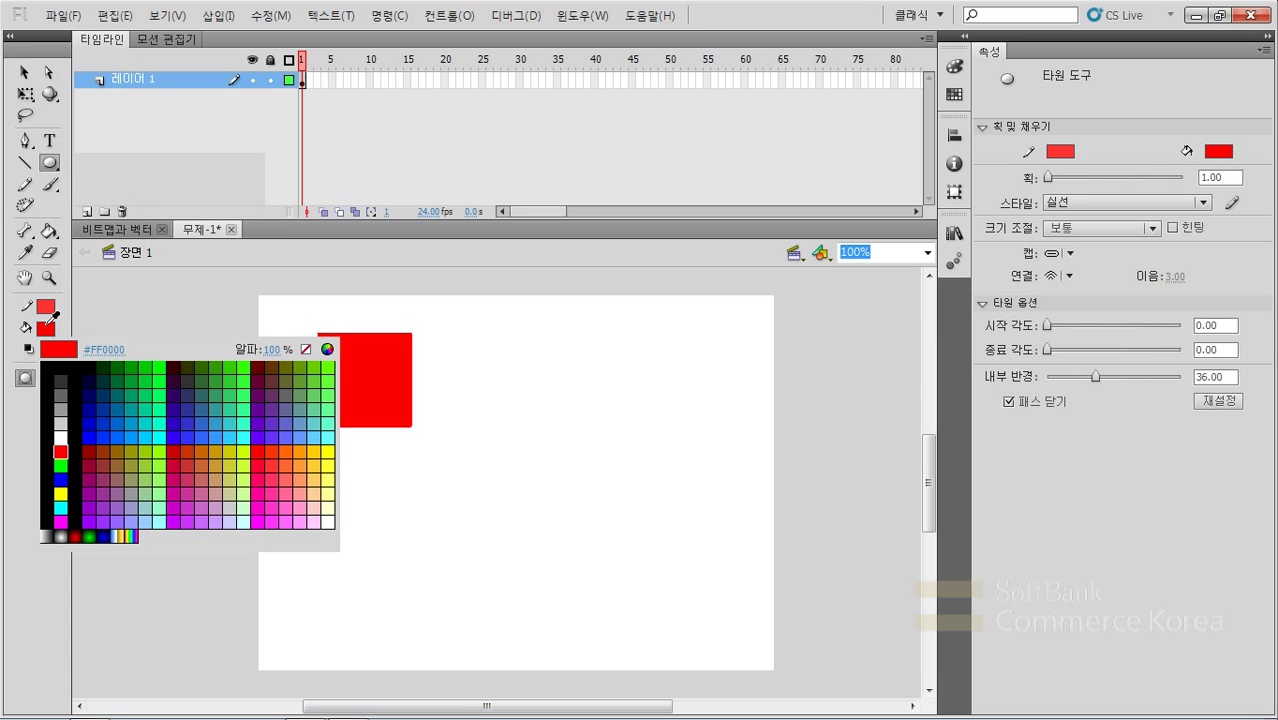
left_click(330, 449)
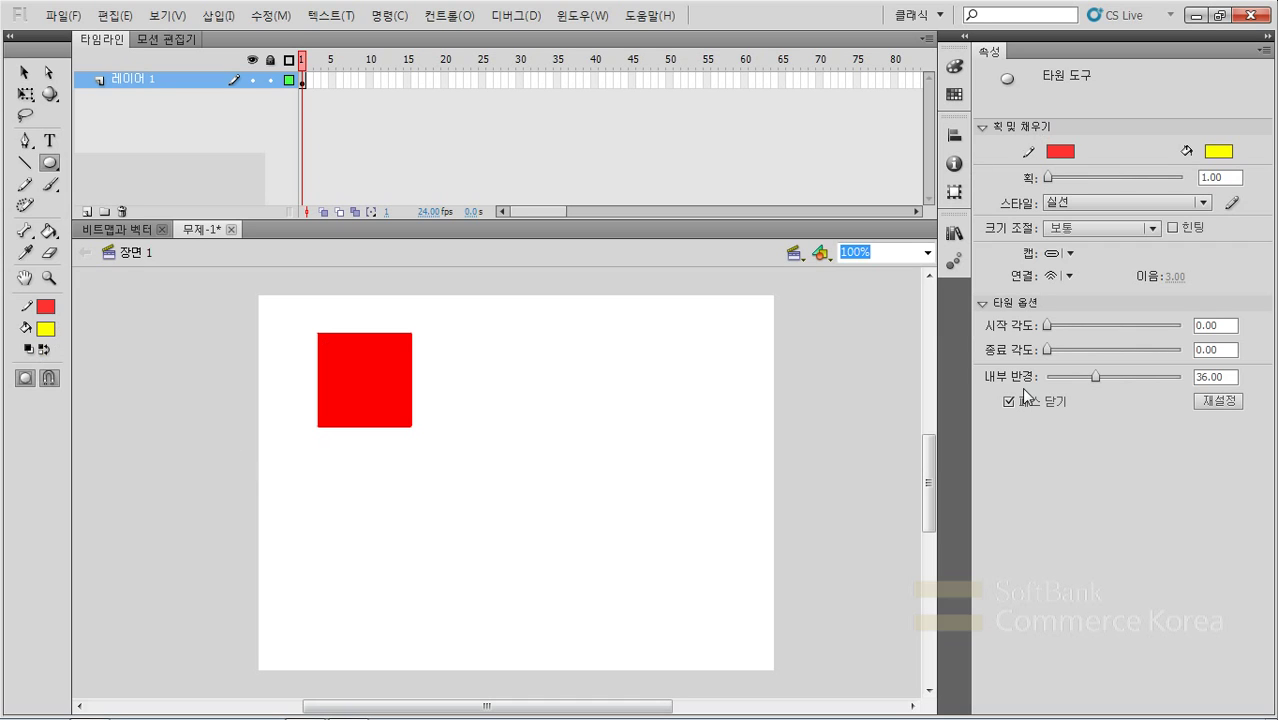
left_click(1224, 401)
mouse_move(482, 378)
left_mouse_down()
mouse_move(633, 508)
mouse_move(620, 516)
left_mouse_up()
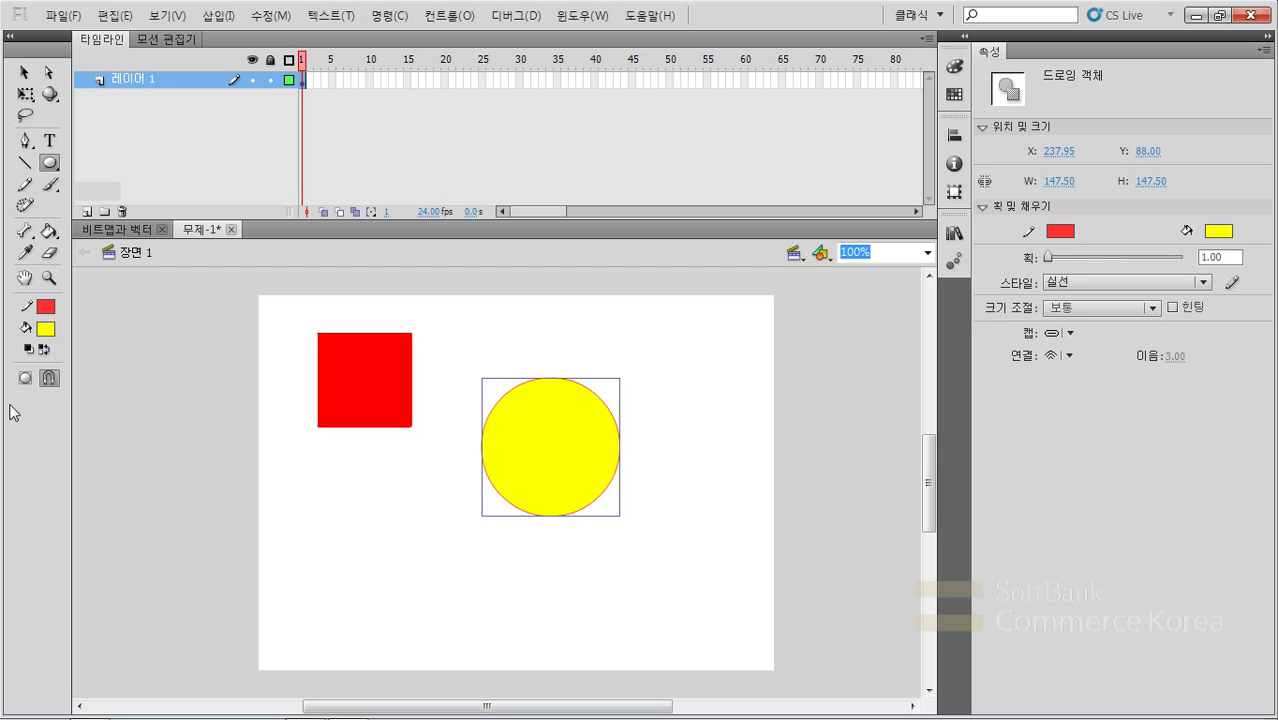
left_click(20, 381)
mouse_move(537, 415)
left_mouse_down()
mouse_move(639, 474)
mouse_move(607, 487)
left_mouse_up()
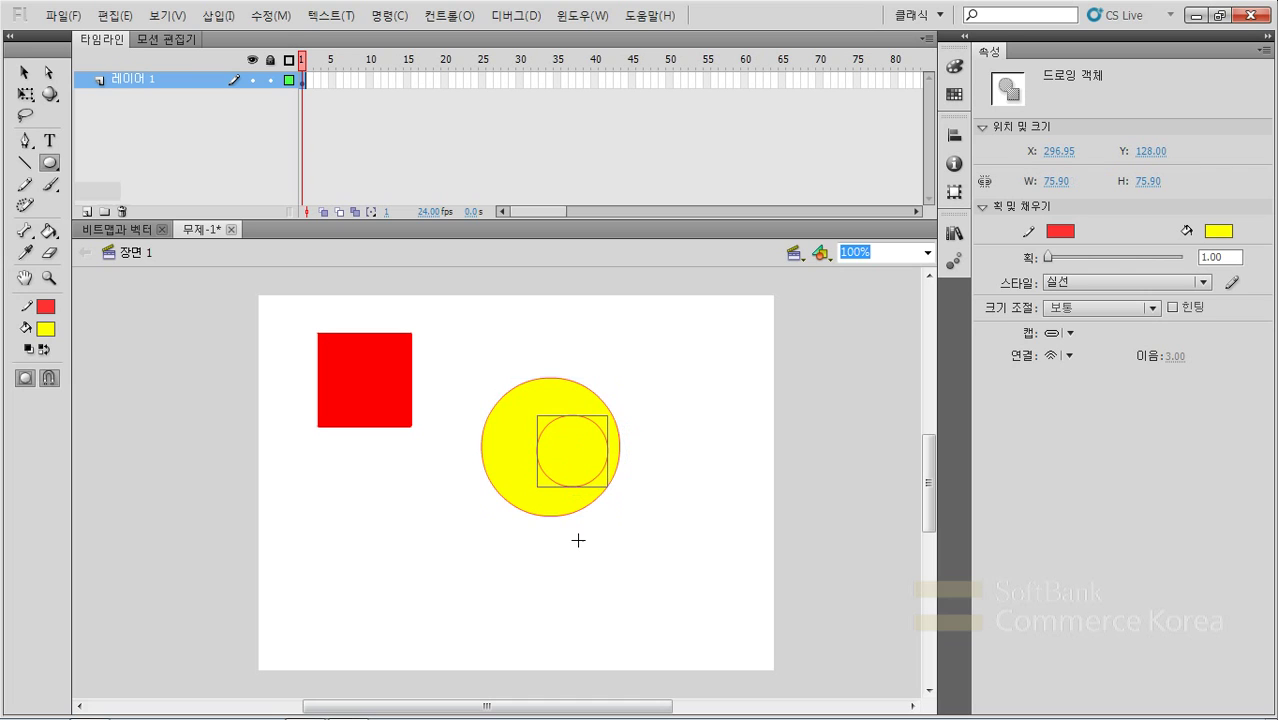
- Move the two circles apart and rearrange them so the small one overlaps the large circle's right edge
left_click(24, 72)
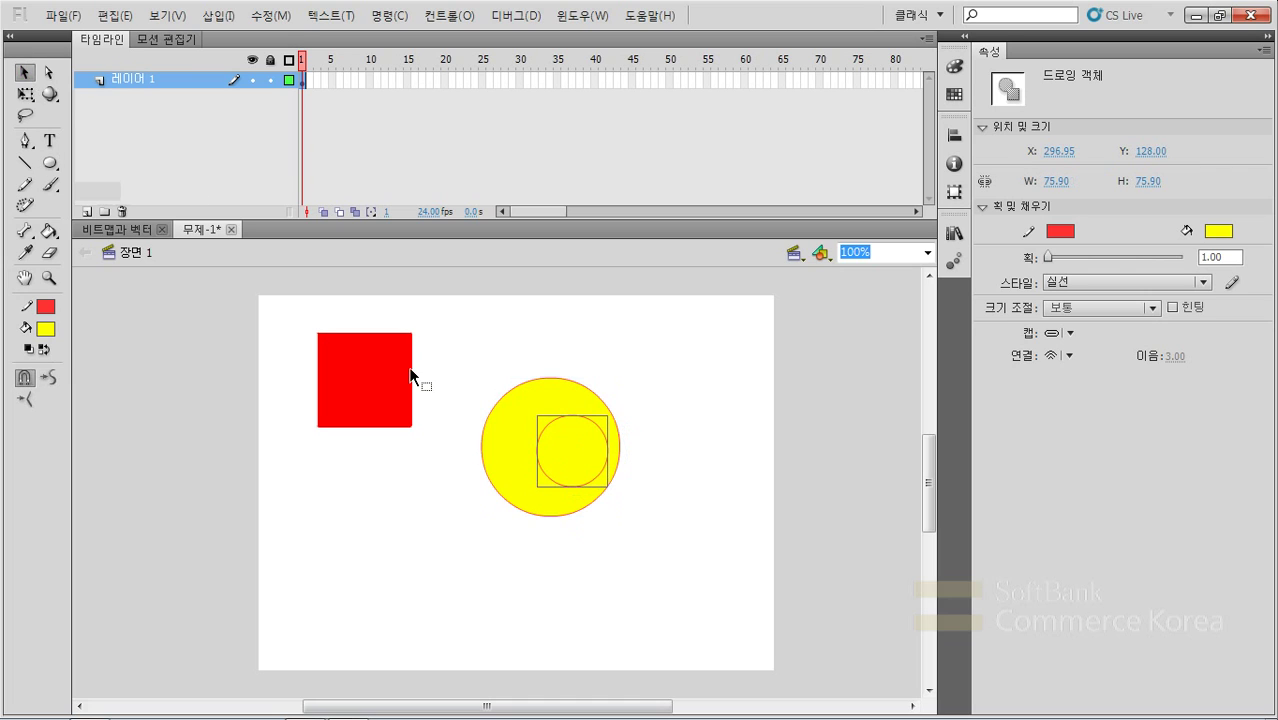
left_click_drag(551, 445, 543, 388)
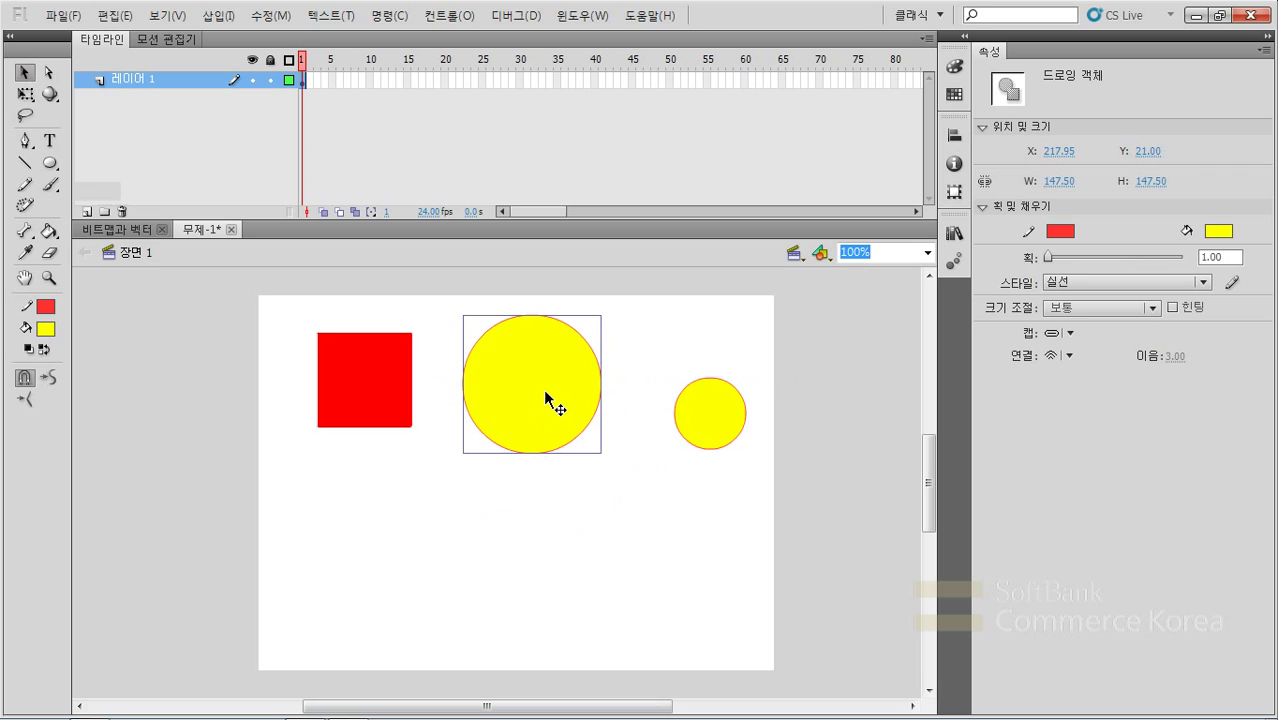
mouse_move(707, 422)
left_mouse_down()
mouse_move(533, 387)
mouse_move(620, 478)
mouse_move(588, 423)
left_mouse_up()
left_click(576, 510)
left_click(520, 369)
left_click(606, 438)
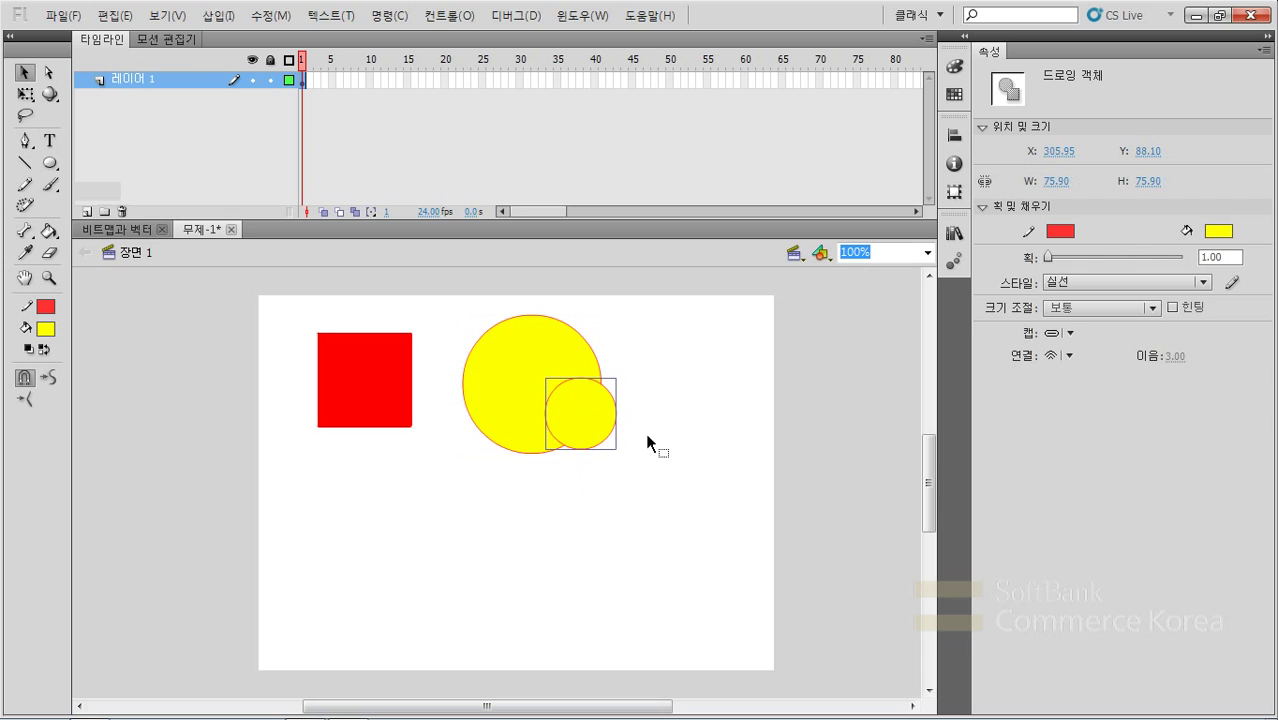
left_click(669, 448)
left_click_drag(596, 422, 656, 455)
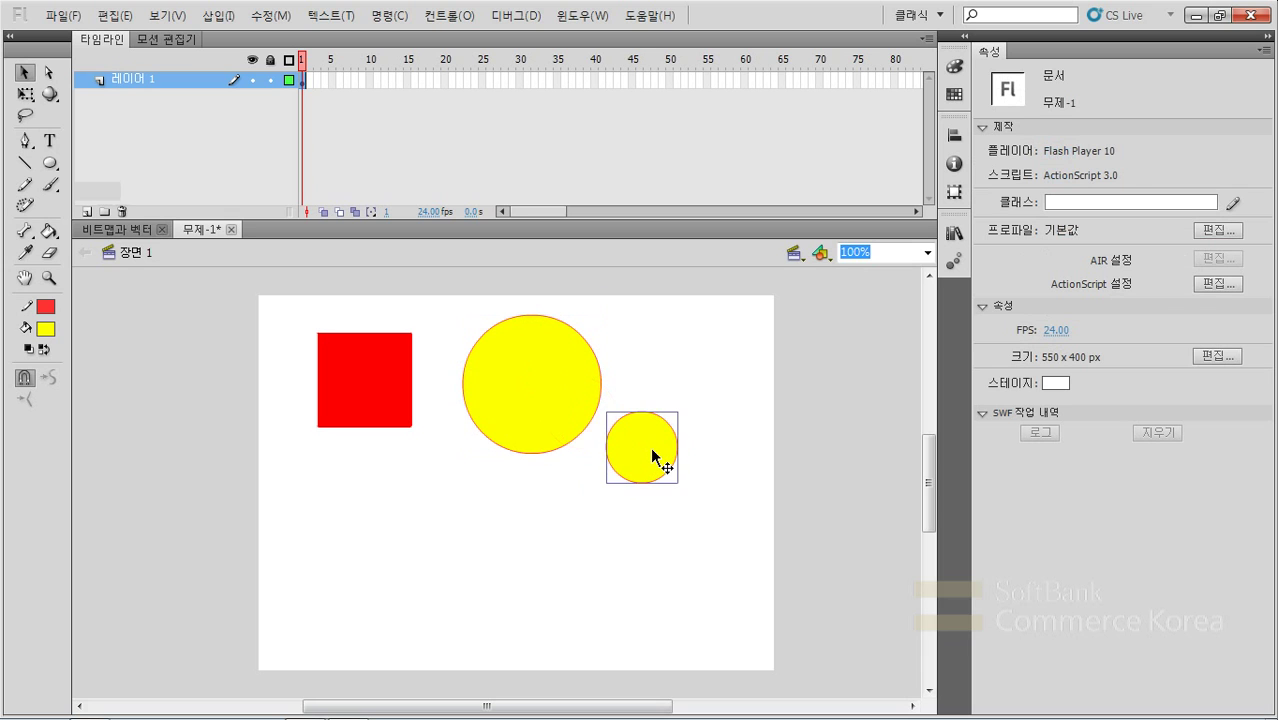
left_click_drag(543, 397, 543, 416)
left_click_drag(623, 443, 583, 407)
left_click(709, 441)
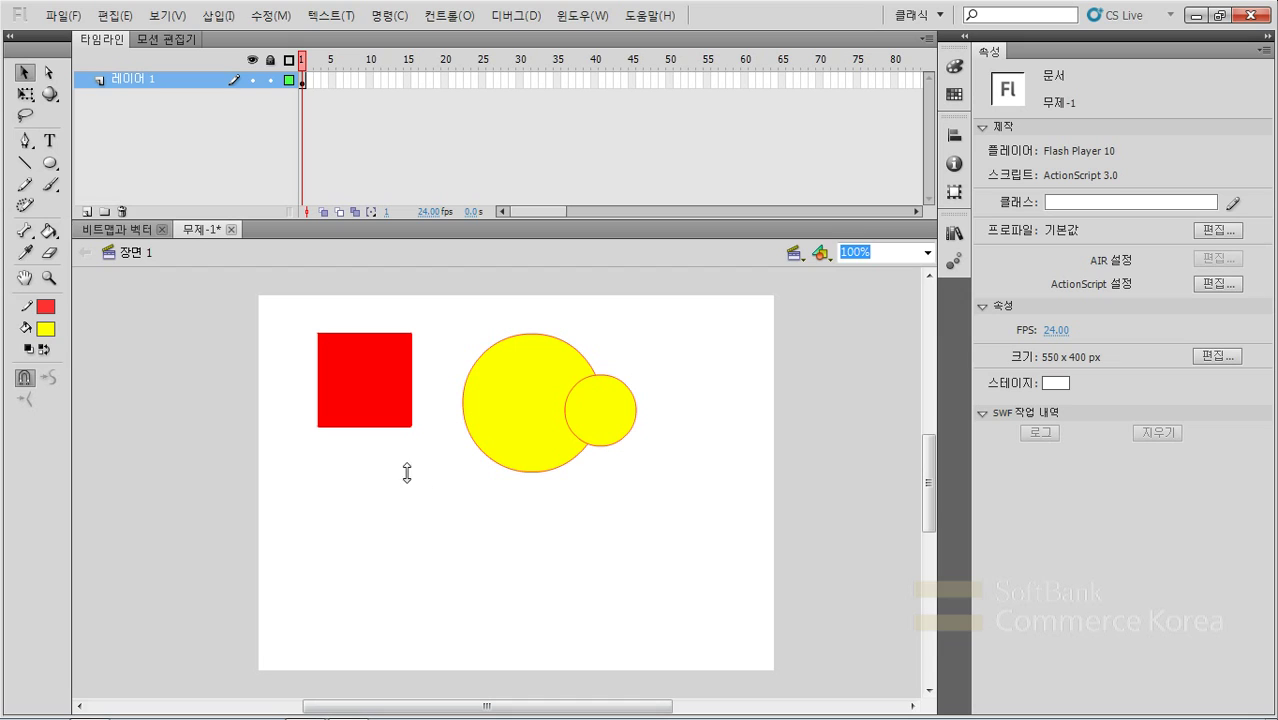
- Turn Object Drawing off and draw a large yellow oval below the red square with a smaller one, about 77 by 59 px, inside it
left_click(50, 164)
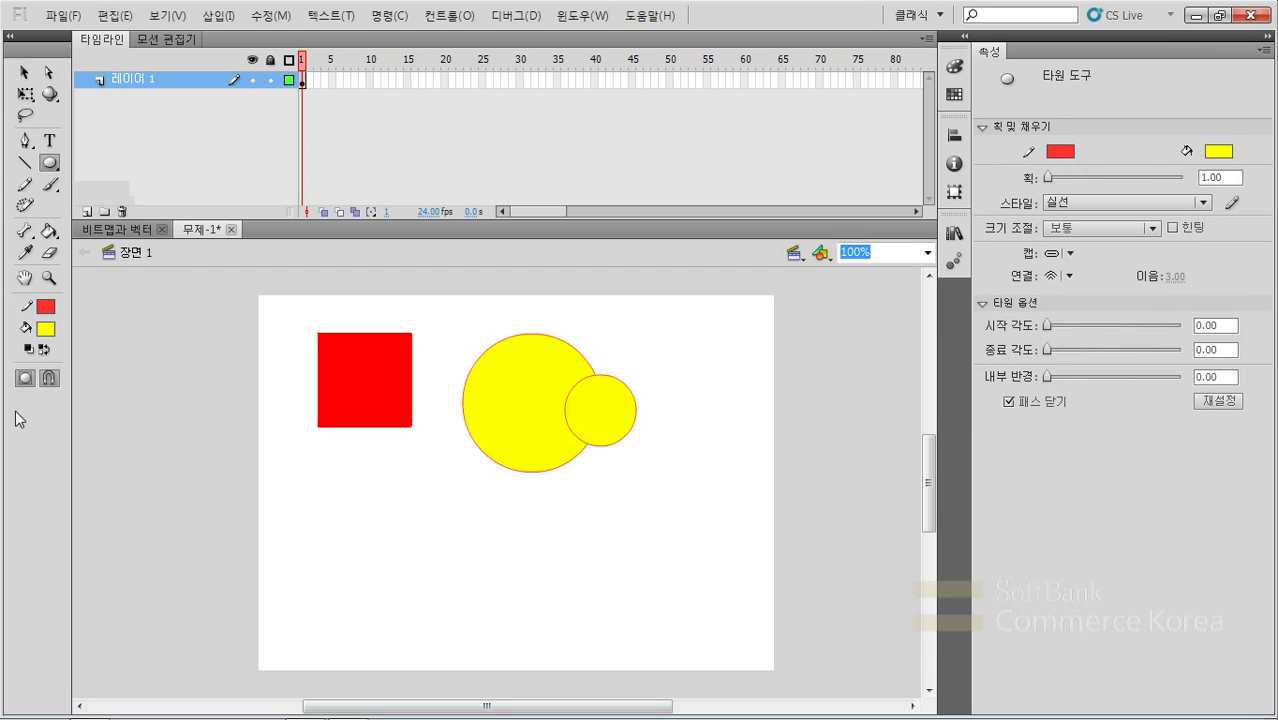
left_click(26, 378)
mouse_move(336, 512)
left_mouse_down()
mouse_move(476, 619)
mouse_move(470, 629)
left_mouse_up()
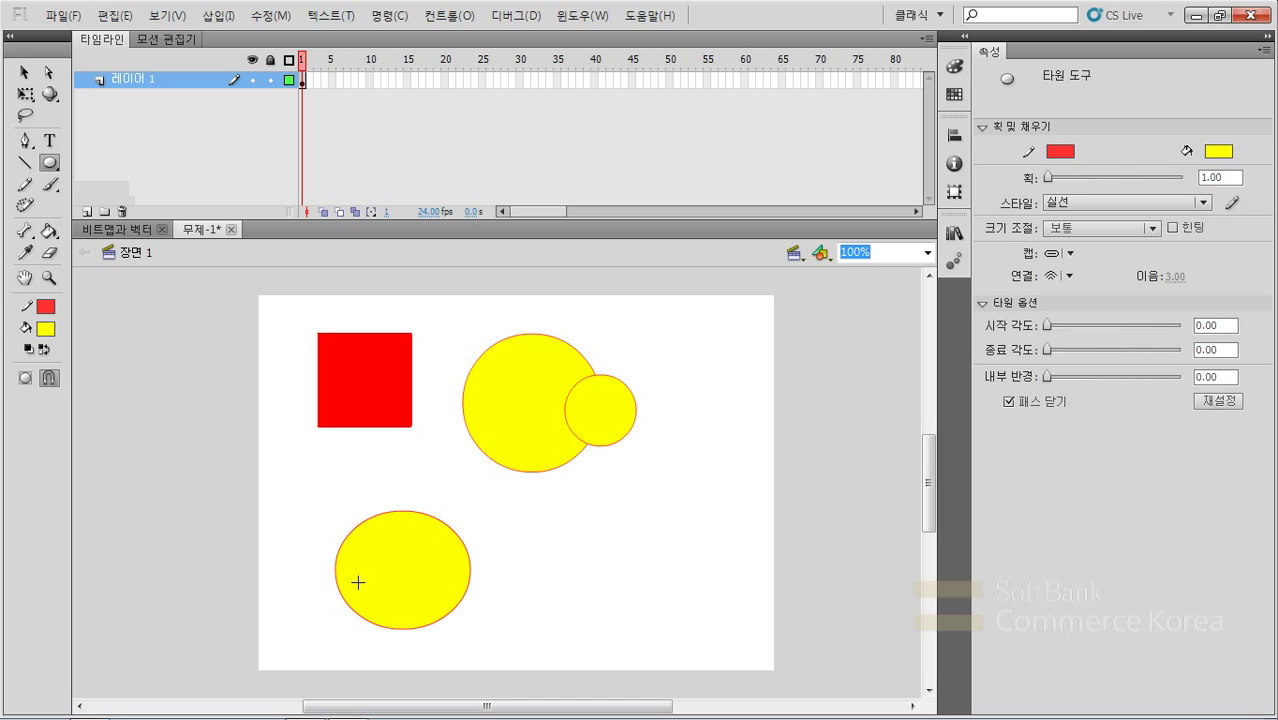
left_click_drag(392, 537, 458, 592)
- Select the inner oval's fill and move it out to the right of the large oval
left_click(23, 74)
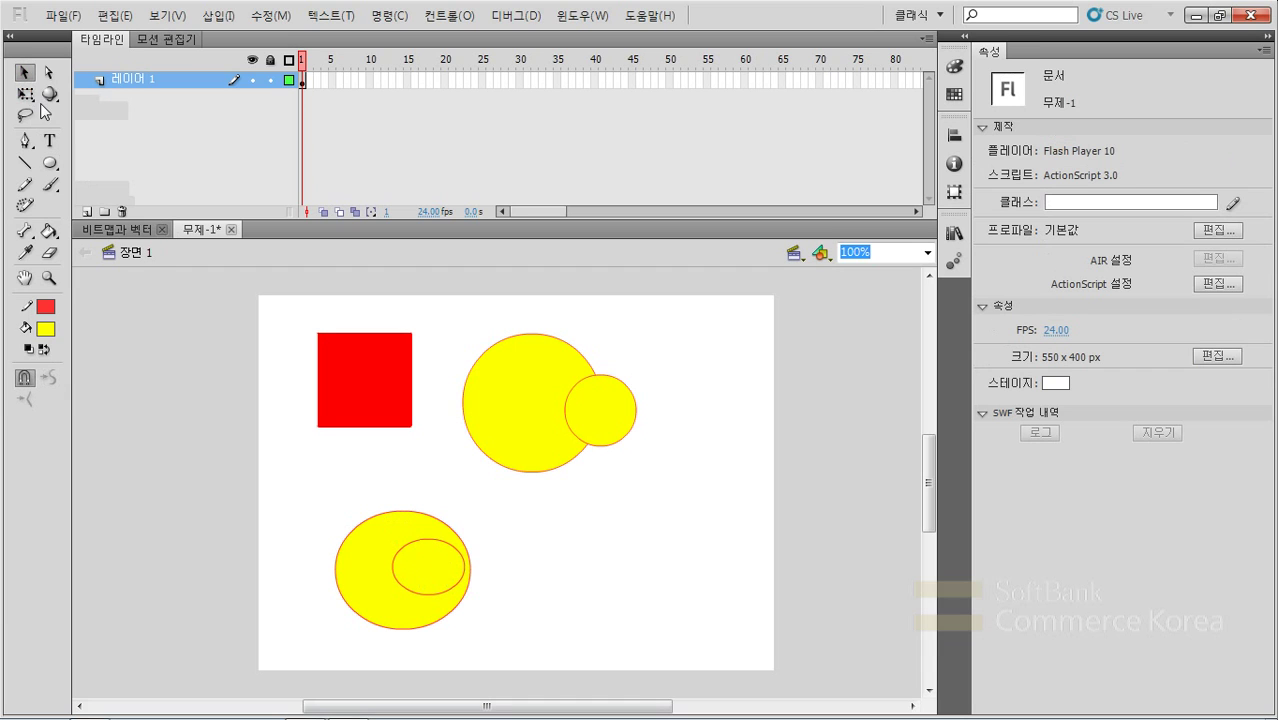
left_click(411, 562)
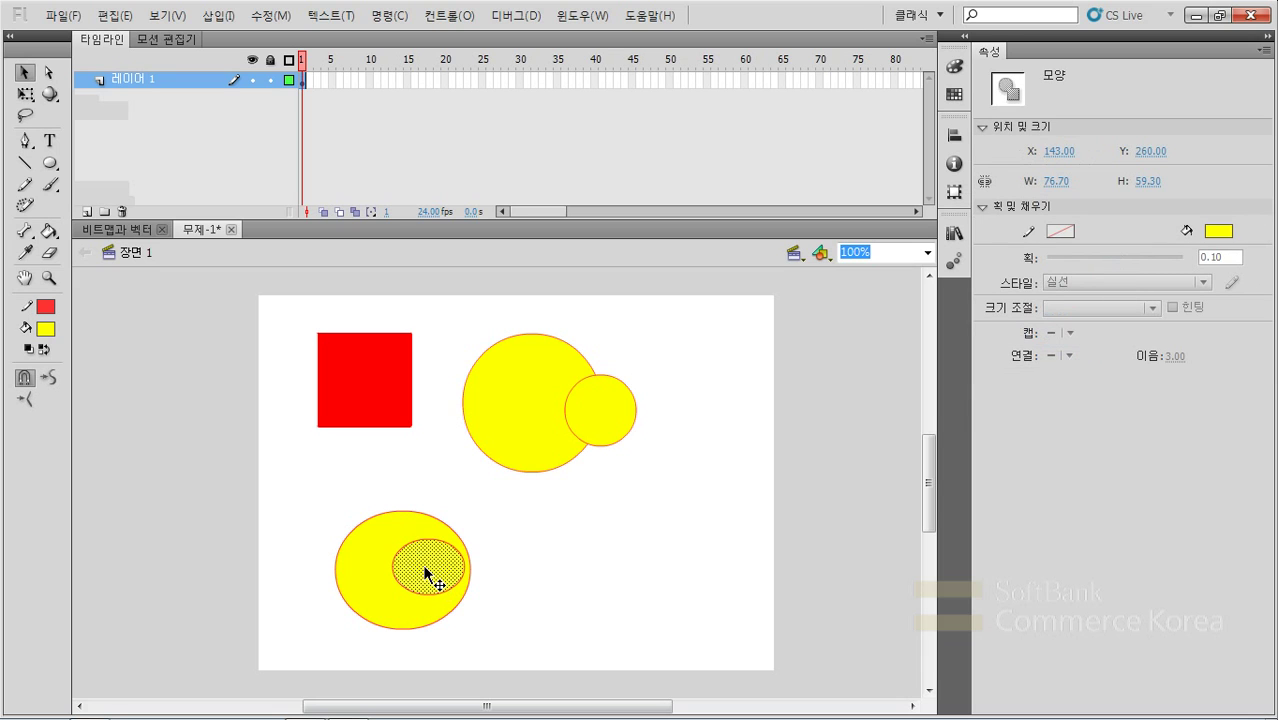
left_click_drag(436, 579, 580, 572)
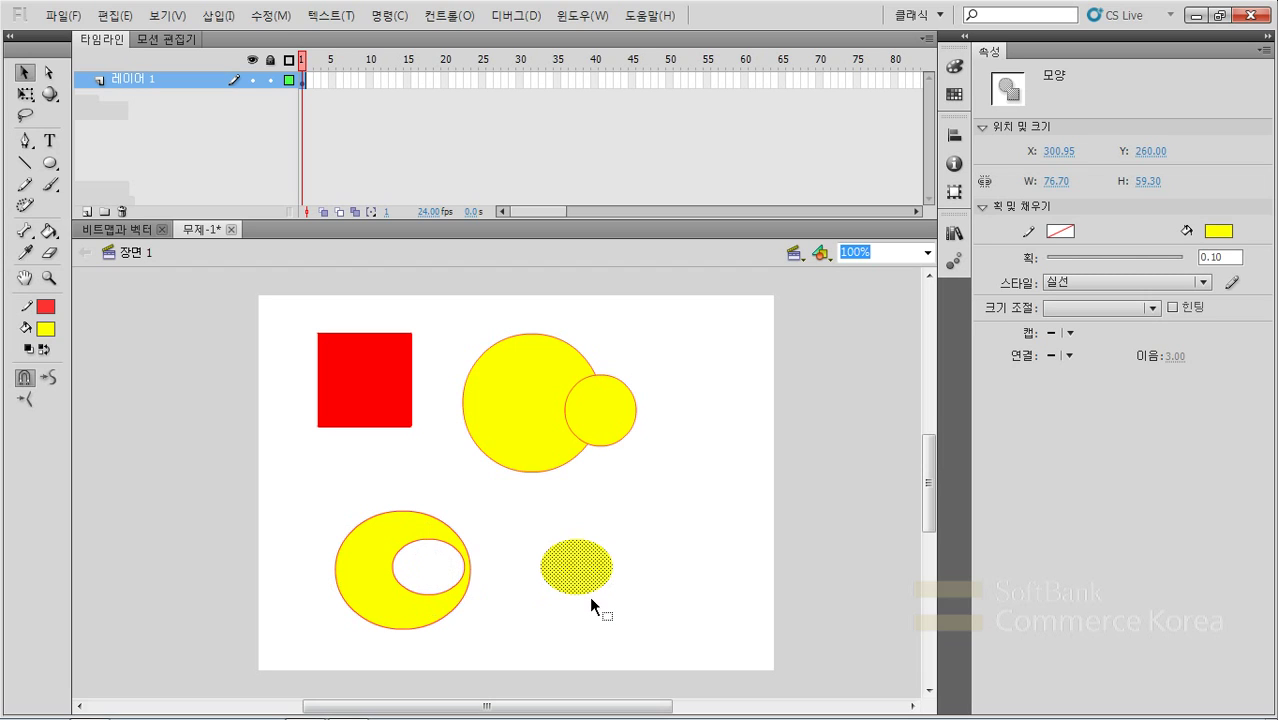
- Set the PolyStar tool to the polygon style with 5 sides and draw a pentagon near the stage's right edge
left_click(56, 165)
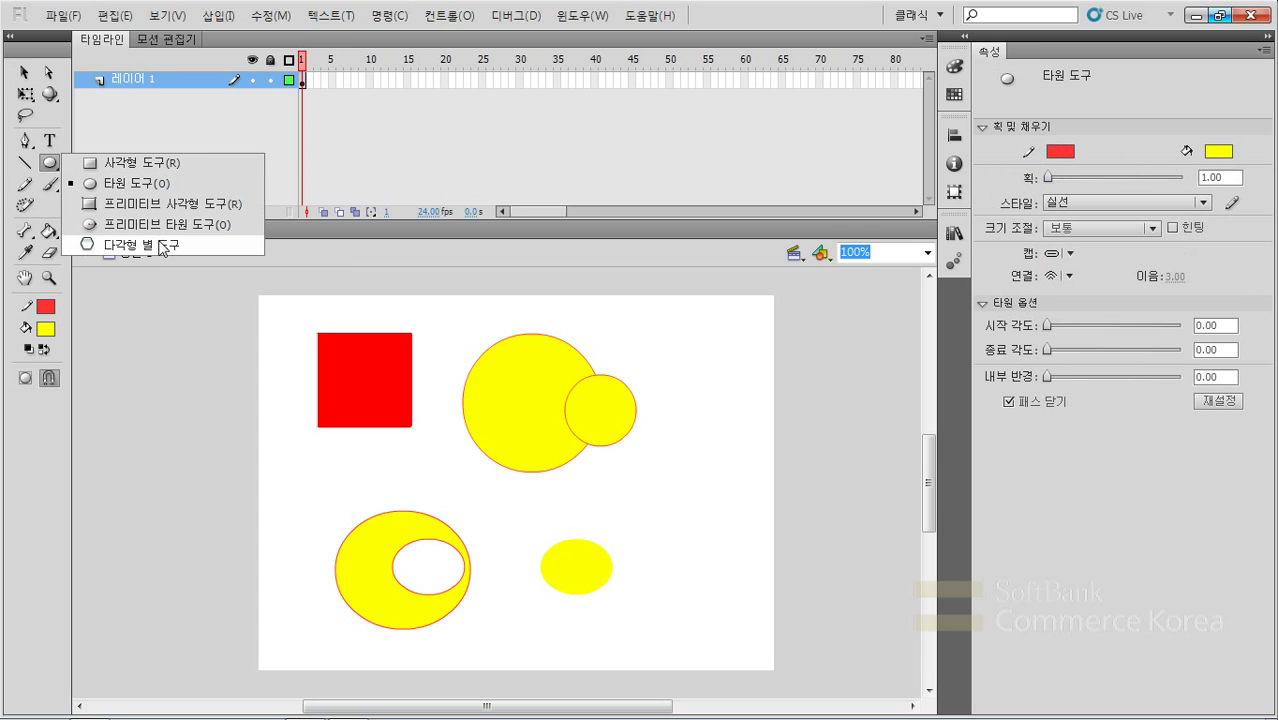
left_click(163, 246)
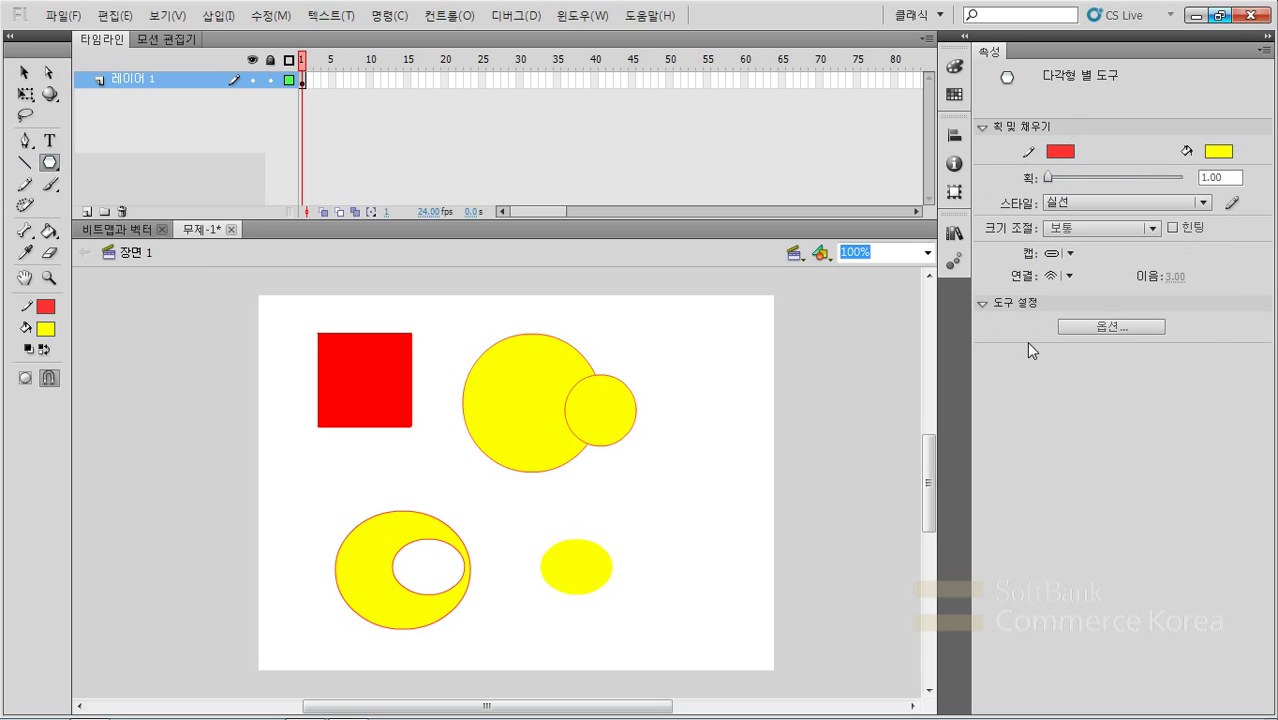
left_click(1111, 324)
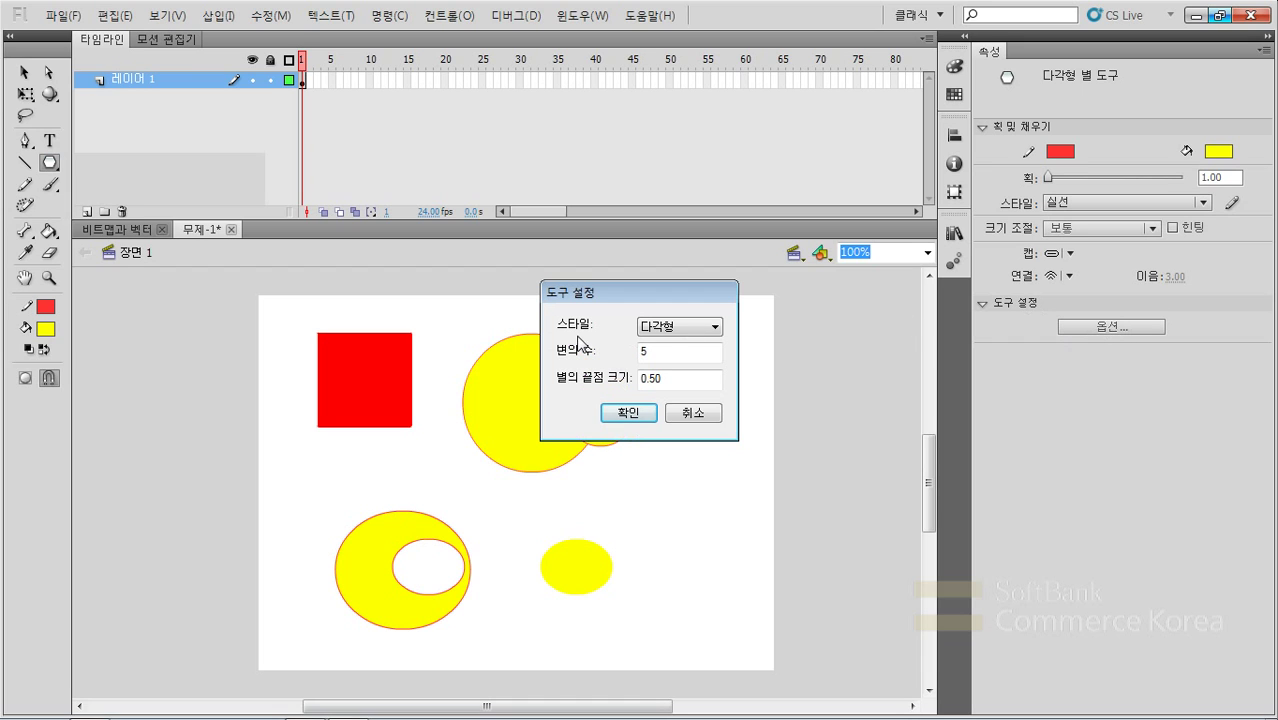
left_click(659, 328)
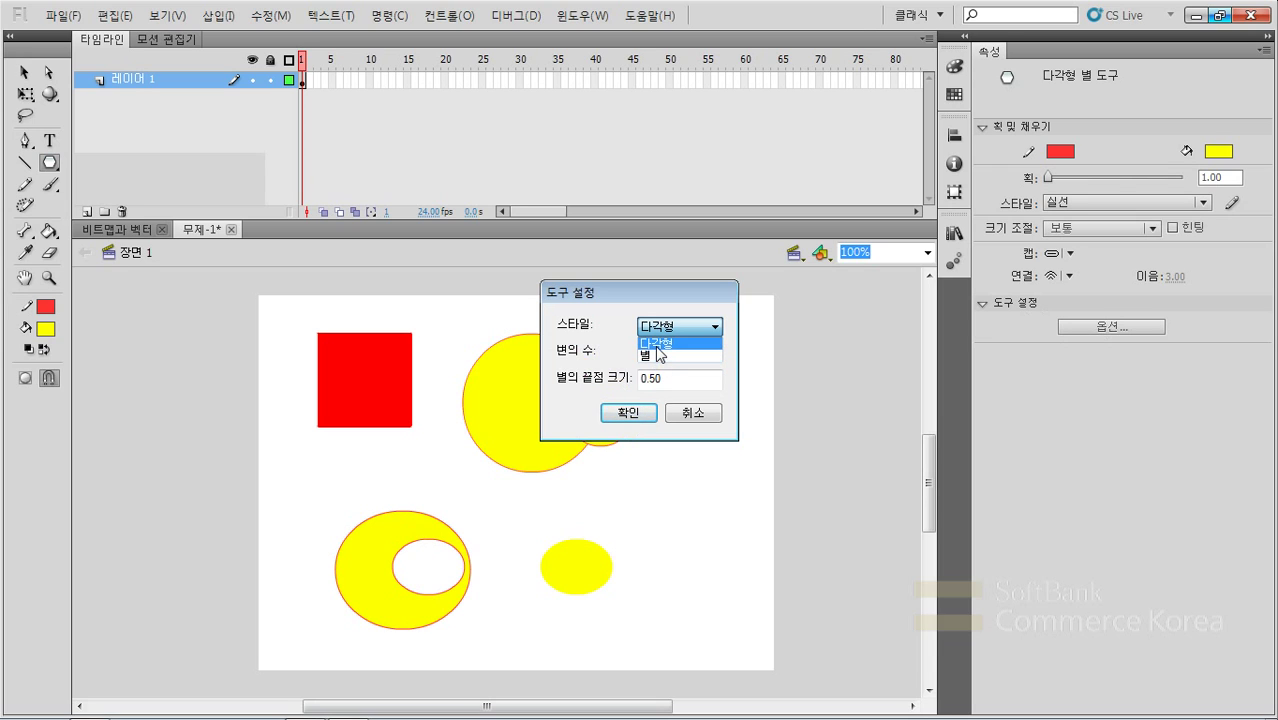
left_click(657, 345)
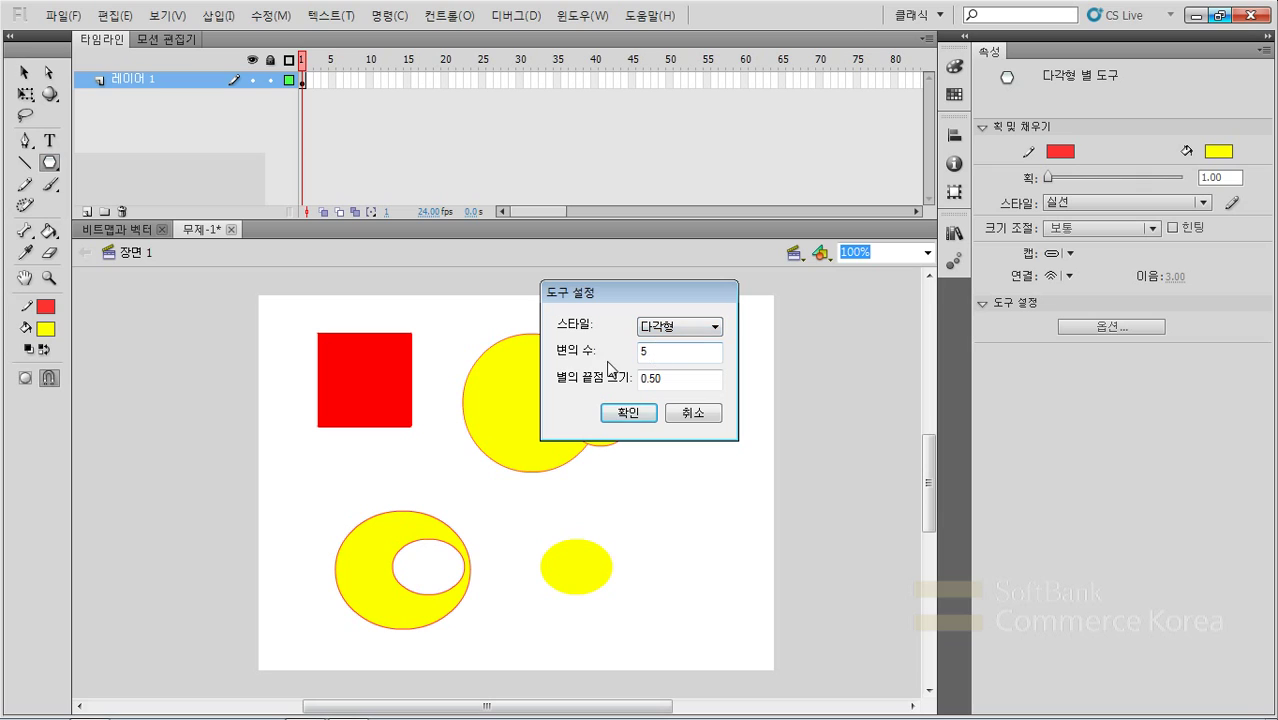
double_click(643, 352)
type("3")
left_click_drag(674, 354, 550, 345)
type("5")
left_click(610, 413)
left_click_drag(700, 490, 703, 441)
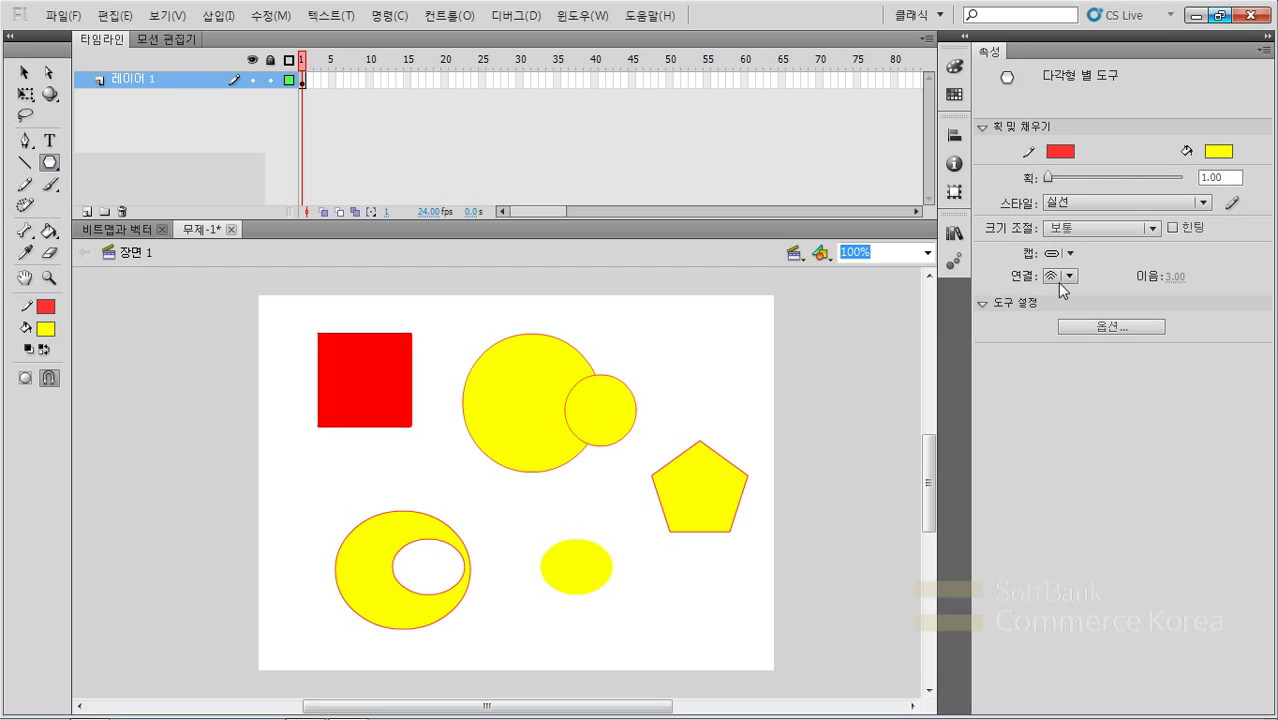
- Change the PolyStar style to star, keeping 5 sides, and draw a small star below the pentagon
left_click(1080, 329)
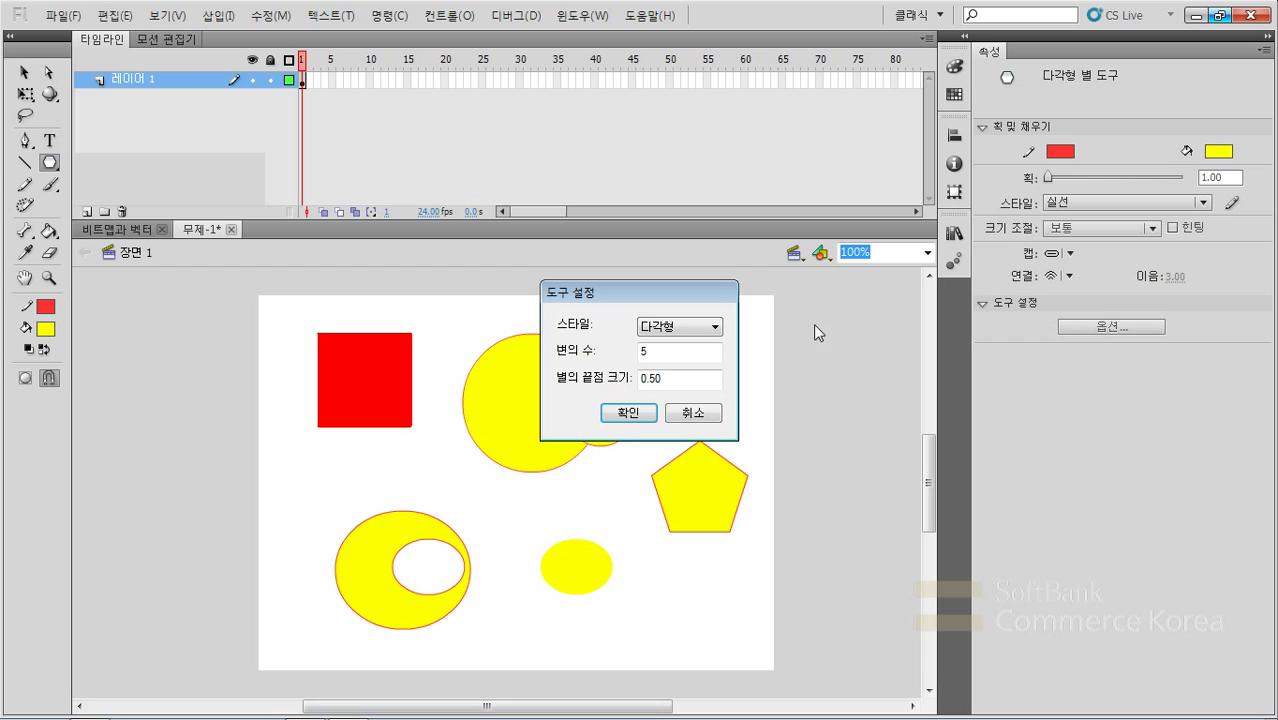
left_click(705, 331)
left_click(677, 356)
left_click(632, 414)
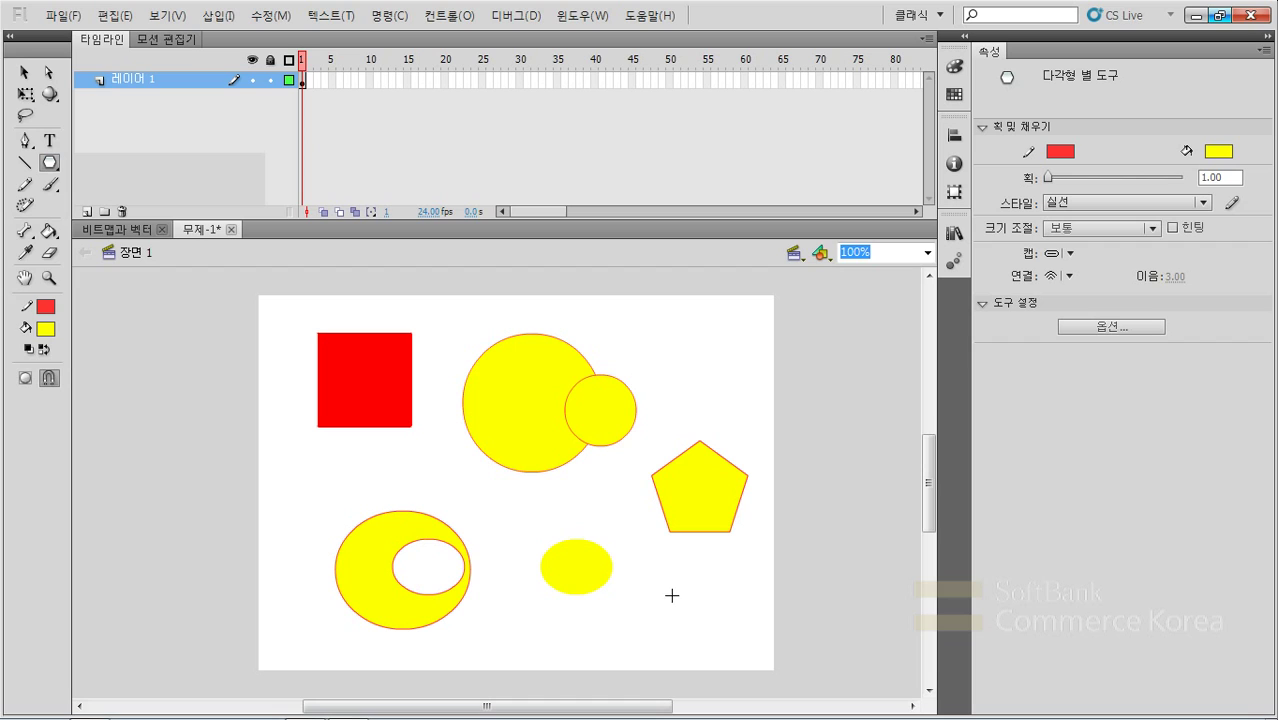
left_click_drag(672, 595, 670, 557)
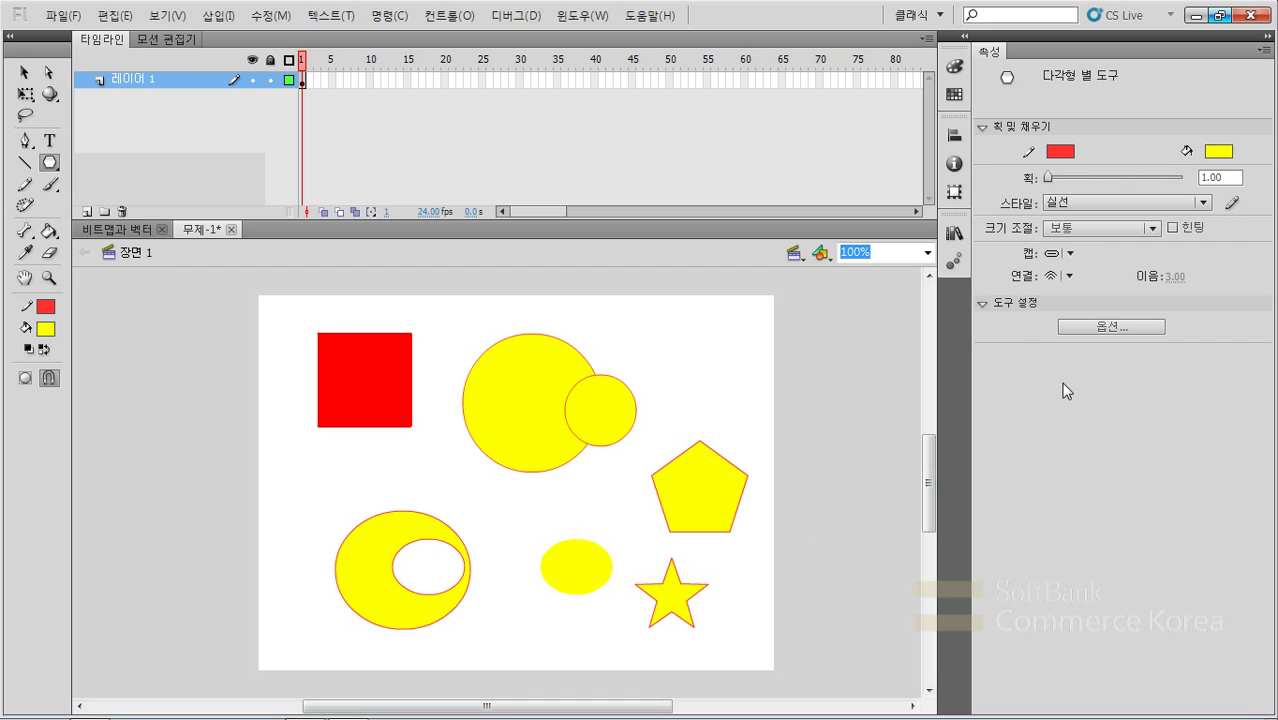
- Set the star point size to 0.8 and draw another five-pointed star between the large oval and the detached fill
left_click(1097, 330)
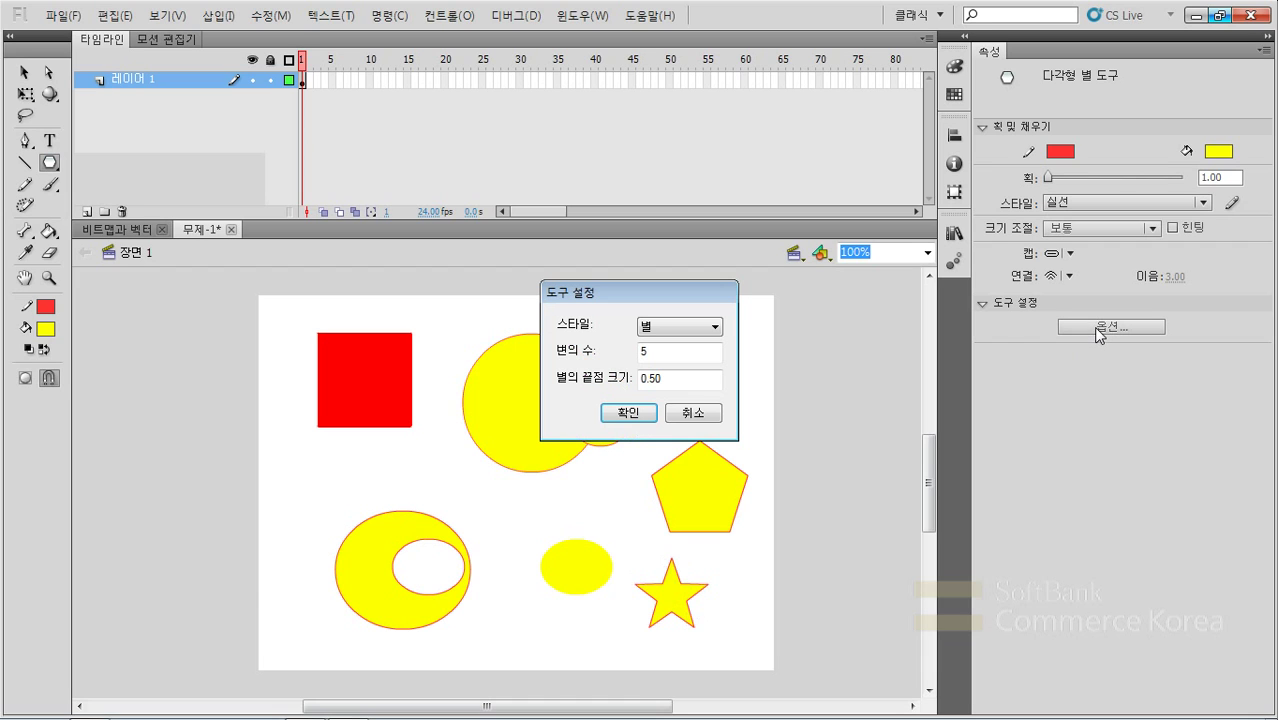
left_click(670, 381)
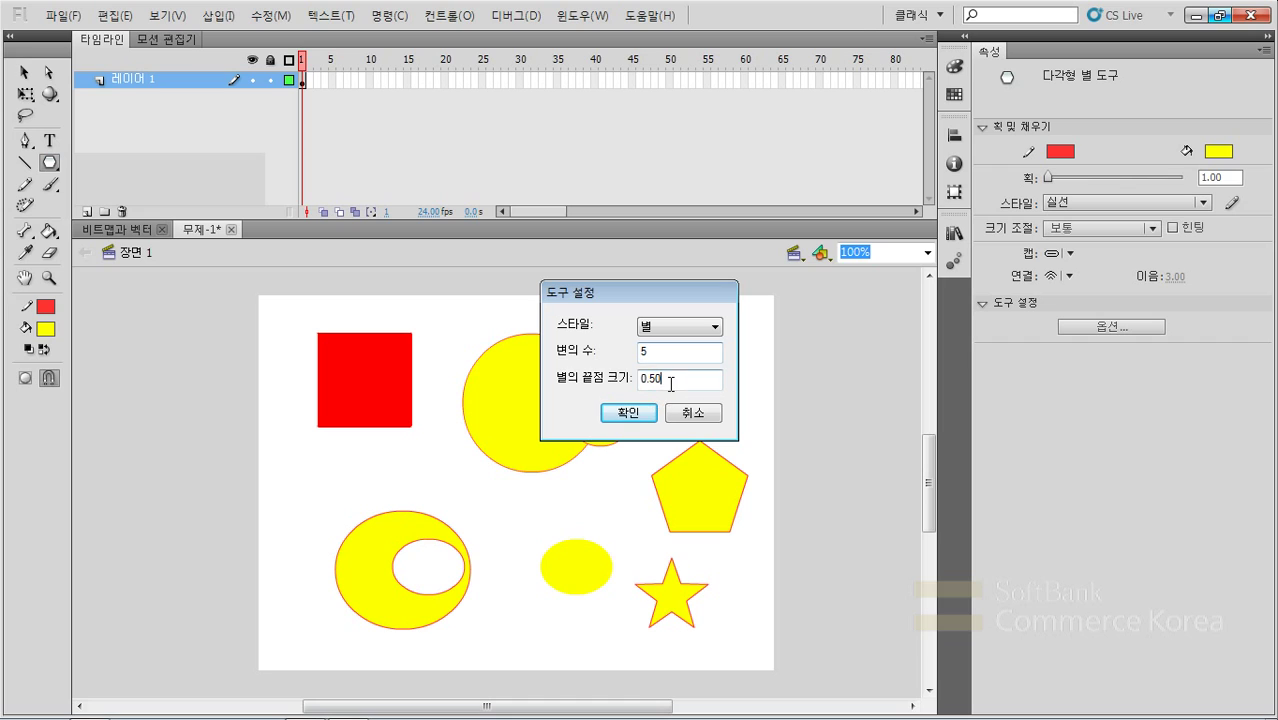
left_click_drag(670, 383, 641, 385)
double_click(656, 354)
left_click_drag(679, 376, 630, 378)
left_click_drag(646, 381, 667, 381)
type("8")
left_click(641, 413)
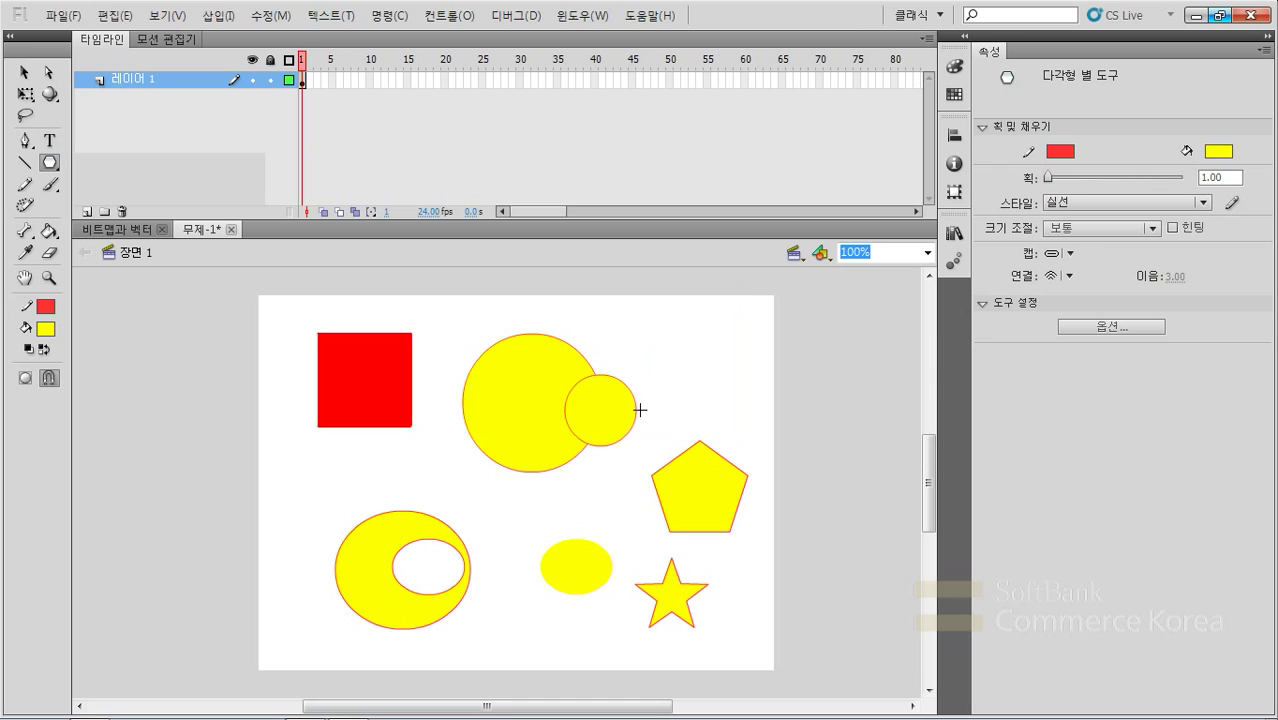
mouse_move(503, 611)
left_mouse_down()
mouse_move(505, 545)
mouse_move(509, 577)
left_mouse_up()
- Draw a closed heart outline with curved lobes and straight lower sides across the stage's left edge using the Pen tool
key("p")
left_click(25, 141)
left_click(86, 140)
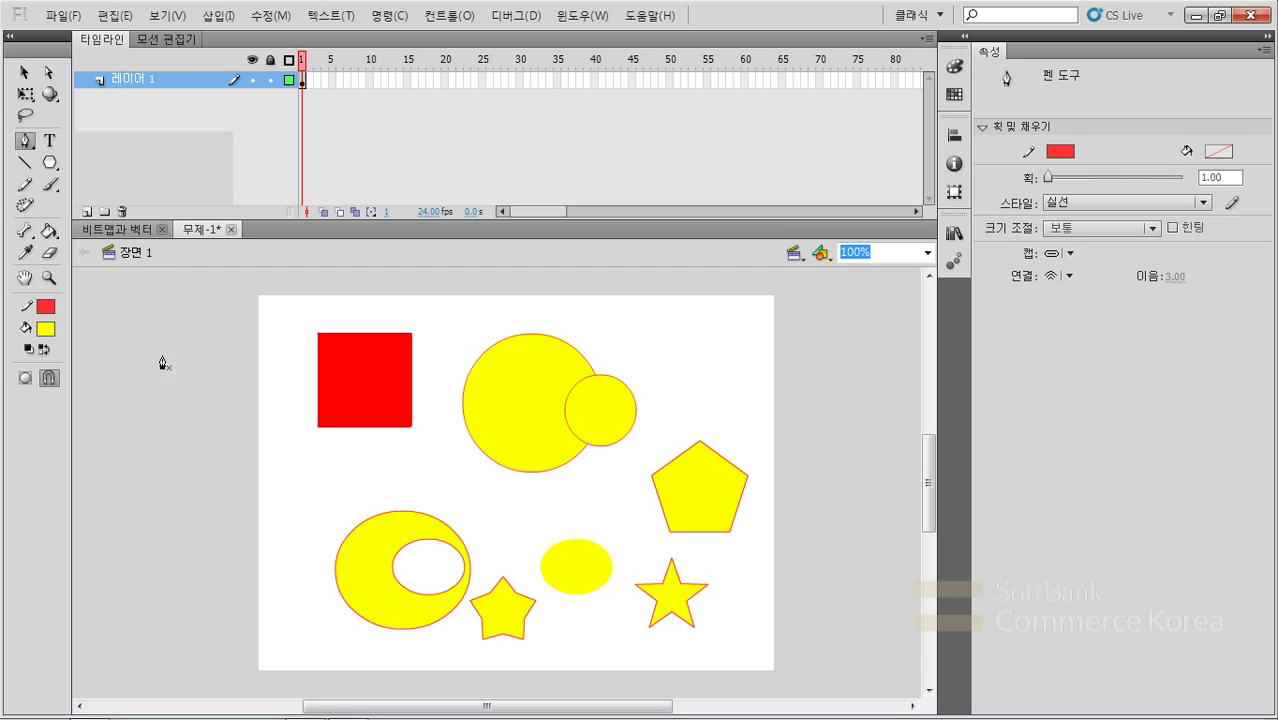
left_click(209, 365)
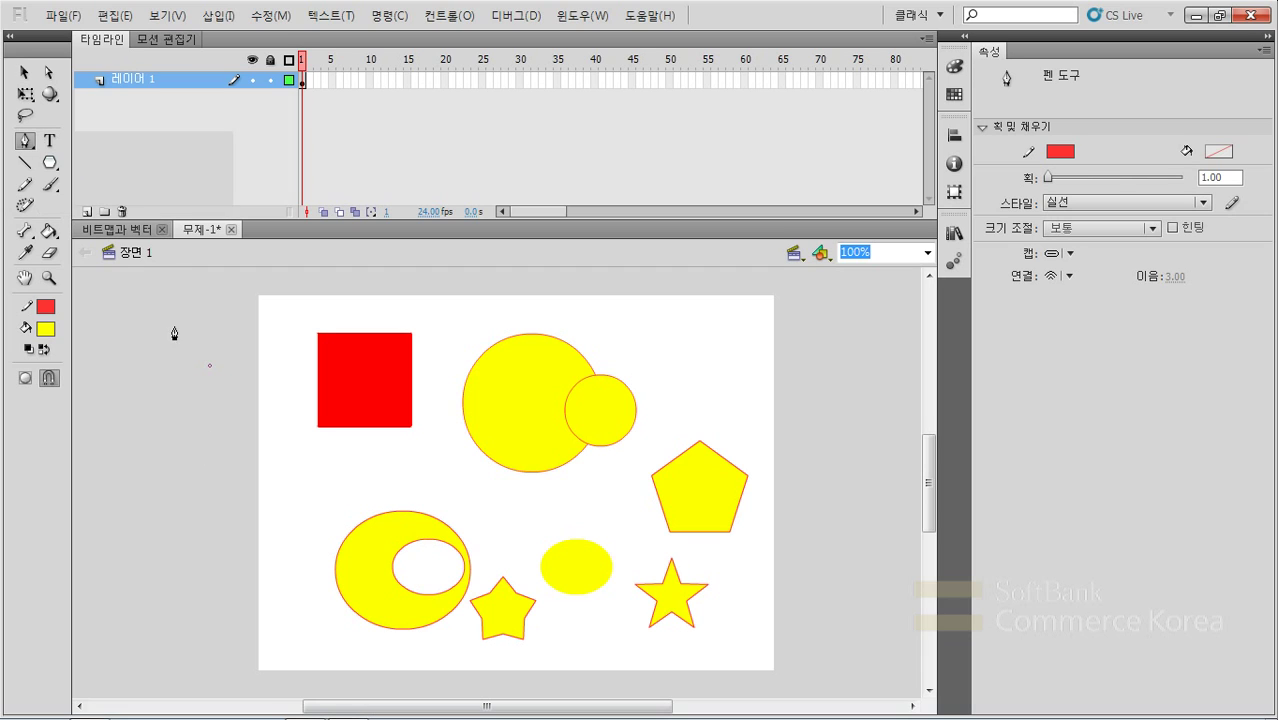
left_click(137, 373)
left_click(214, 468)
left_click(270, 368)
left_click_drag(258, 326, 228, 326)
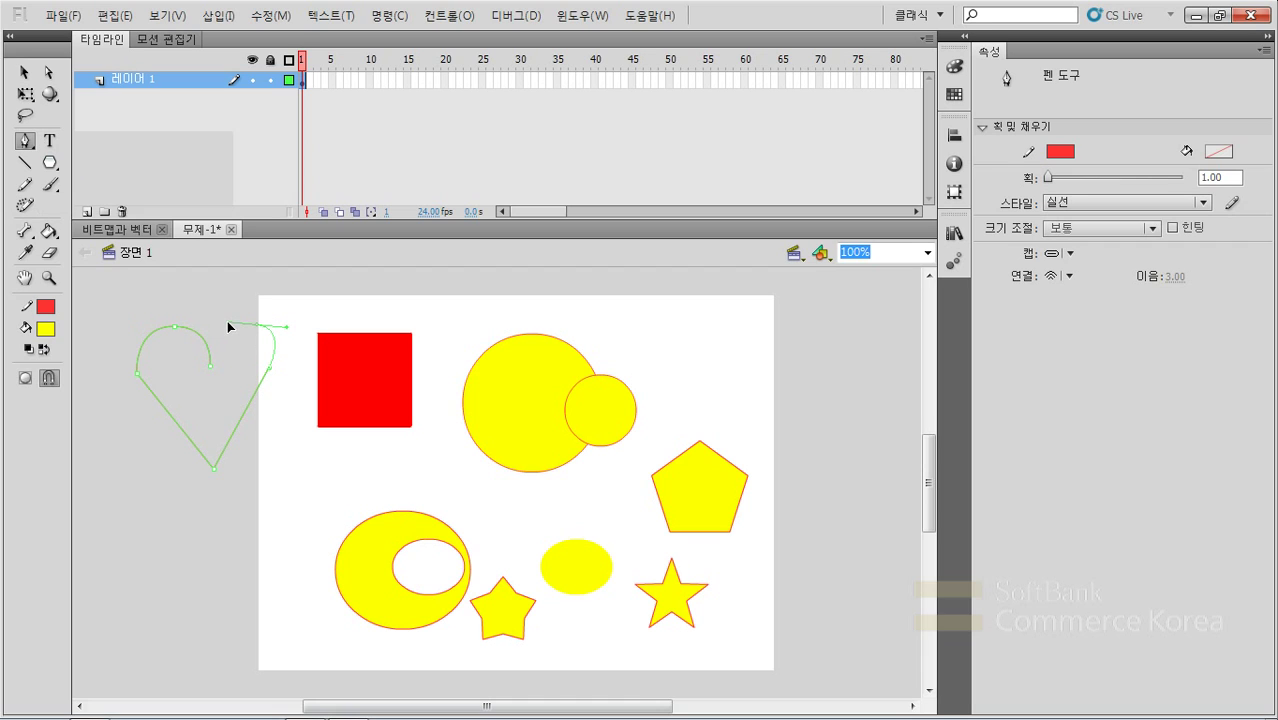
left_click(210, 365)
- Adjust the anchor points of the heart's right lobe with the Subselection tool to match the left lobe
left_click(47, 73)
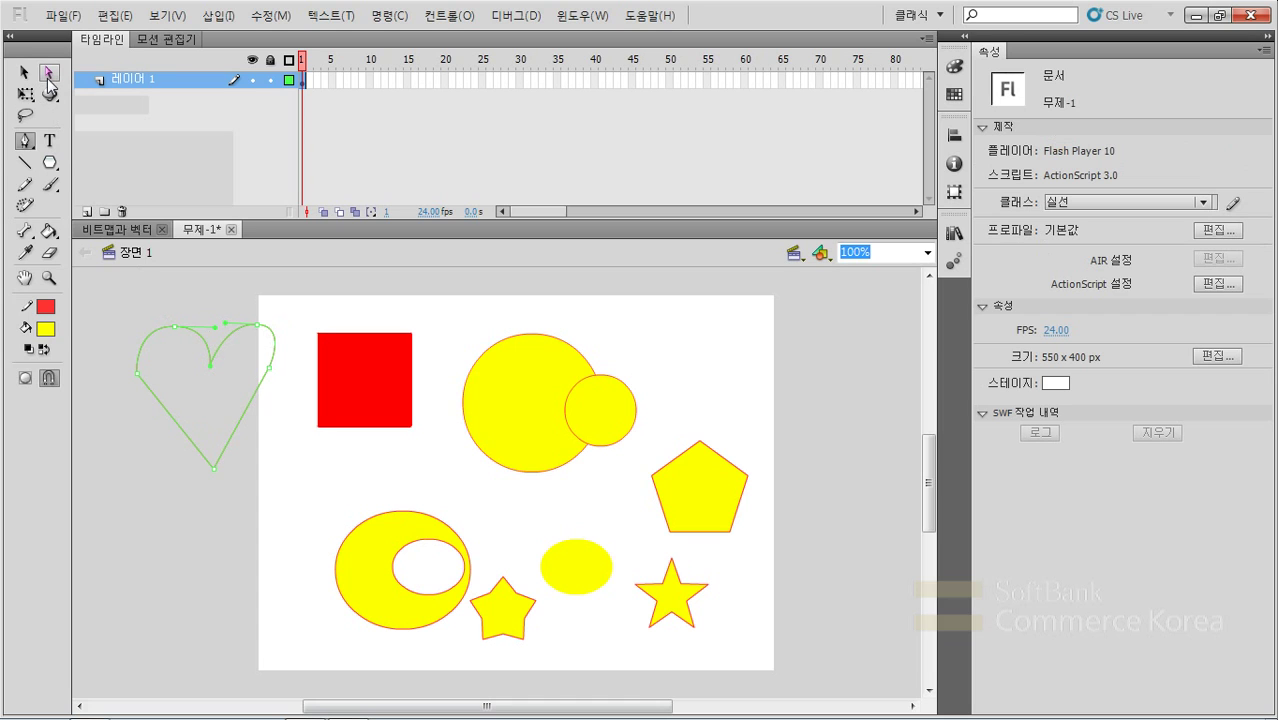
left_click(263, 330)
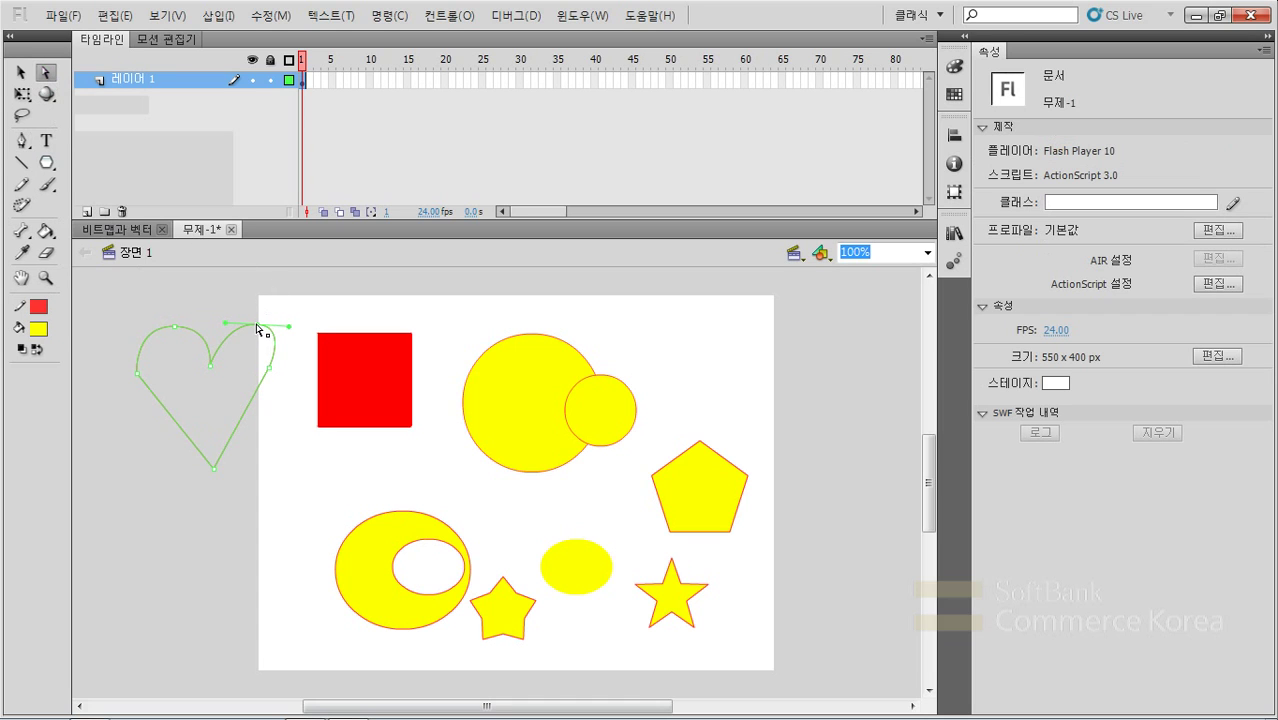
left_click(256, 326)
left_click_drag(255, 335, 278, 377)
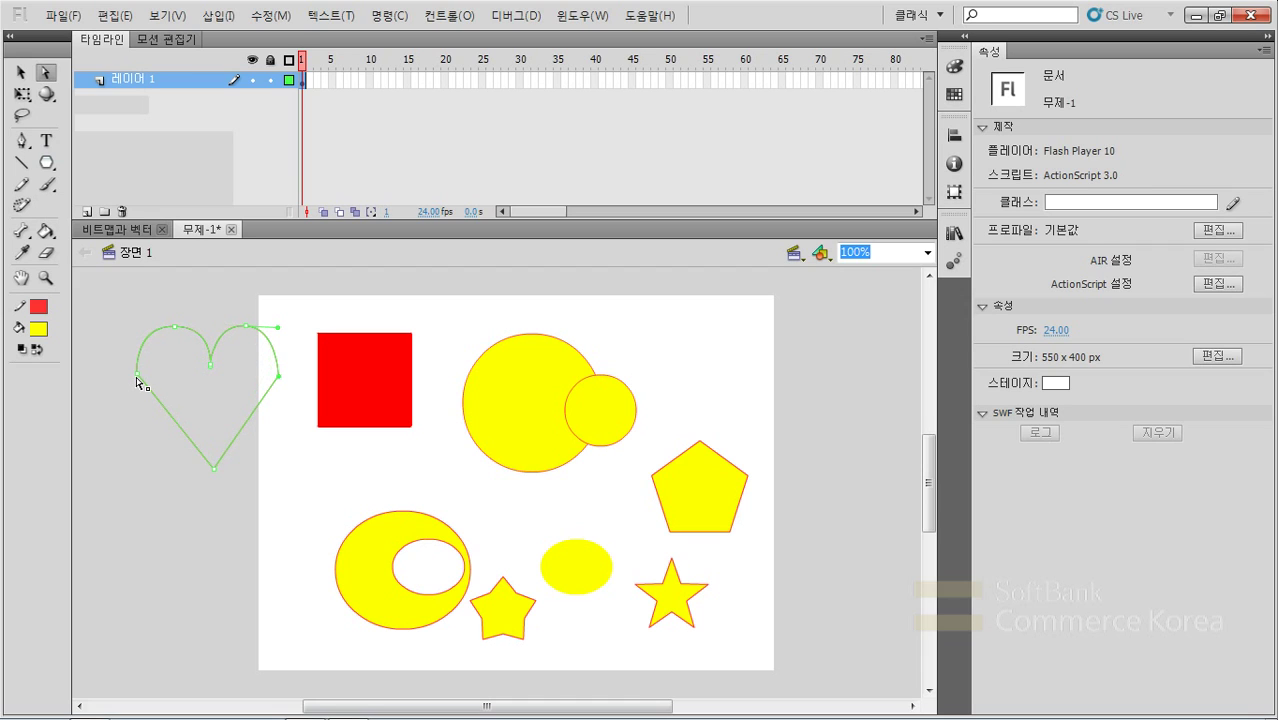
left_click(120, 442)
- Bend the heart's two straight lower sides slightly outward into curves with the Selection tool
left_click(16, 74)
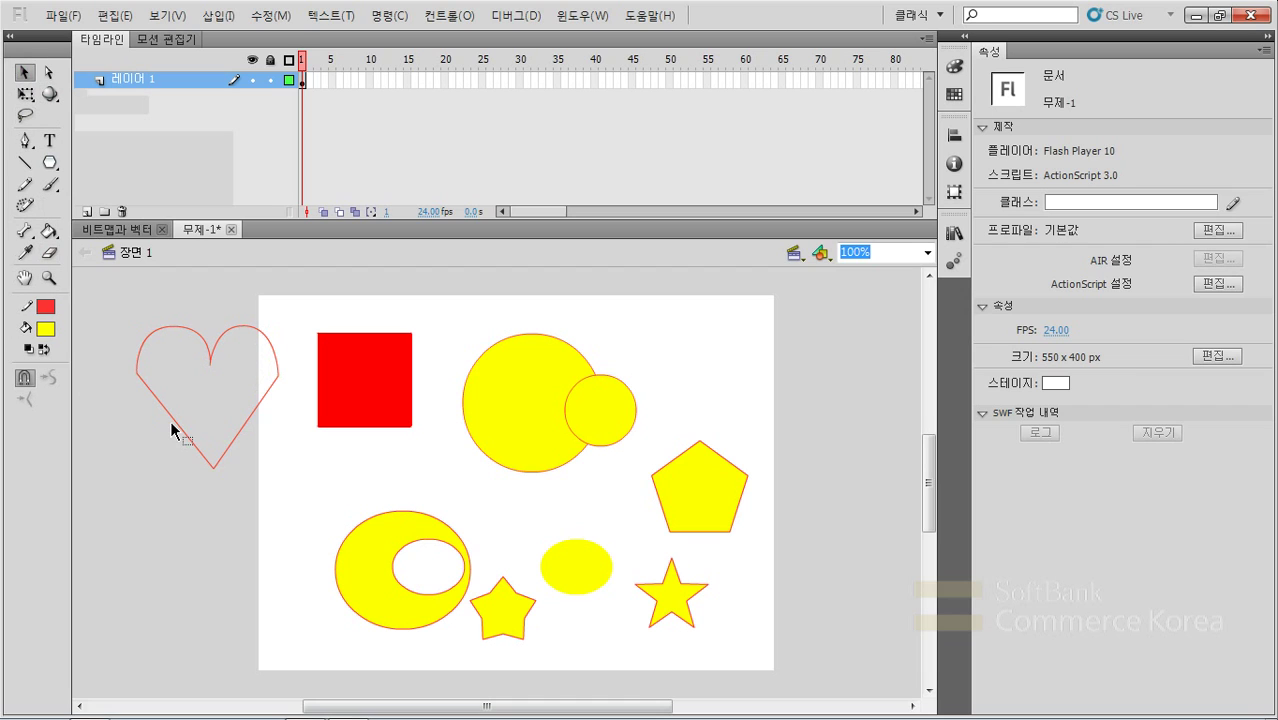
left_click_drag(177, 427, 165, 432)
left_click_drag(244, 421, 256, 436)
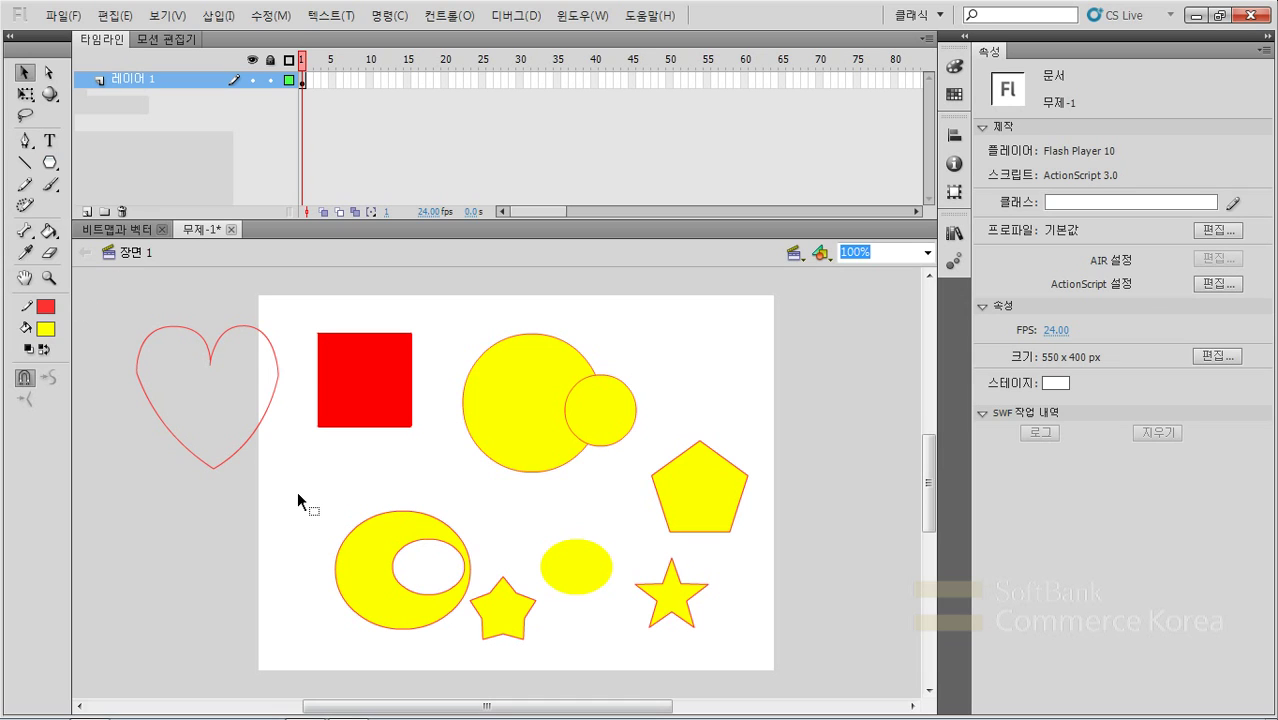
- Set the Pencil tool to Straighten (곧게) mode and draw a wavy line above the large yellow circle towards the stage's right edge
key("n")
left_click(24, 184)
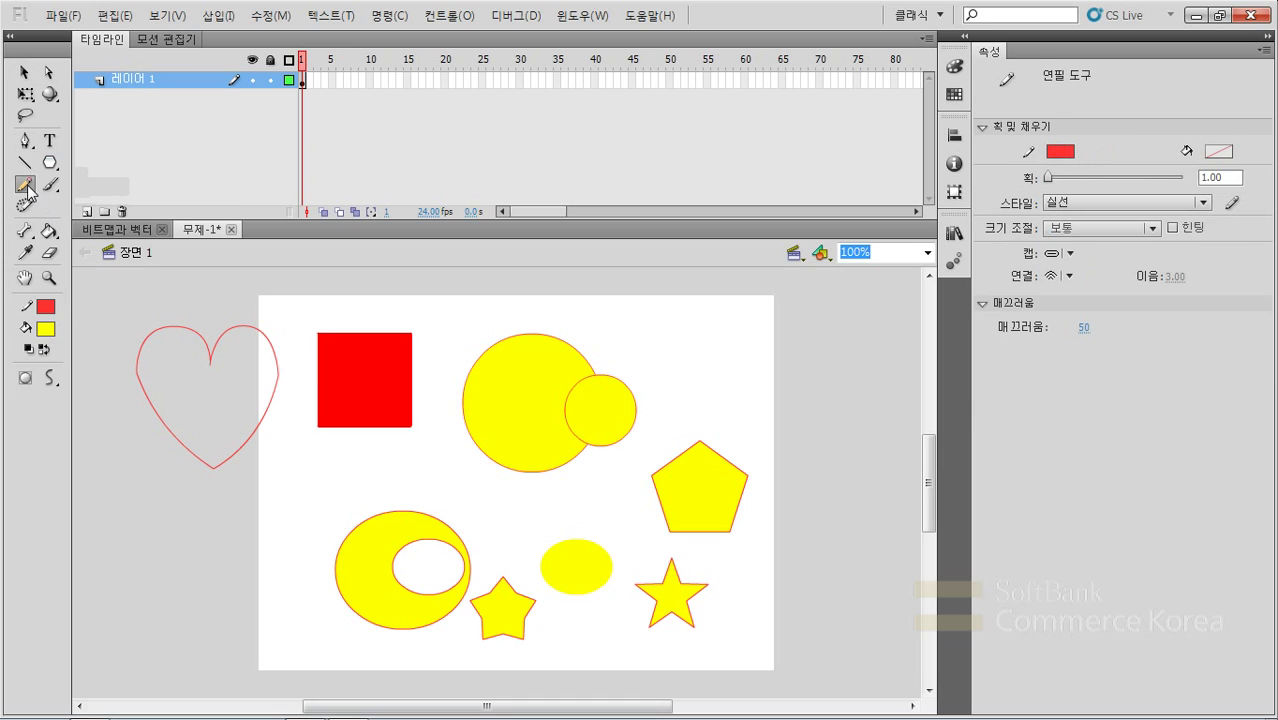
left_click(47, 185)
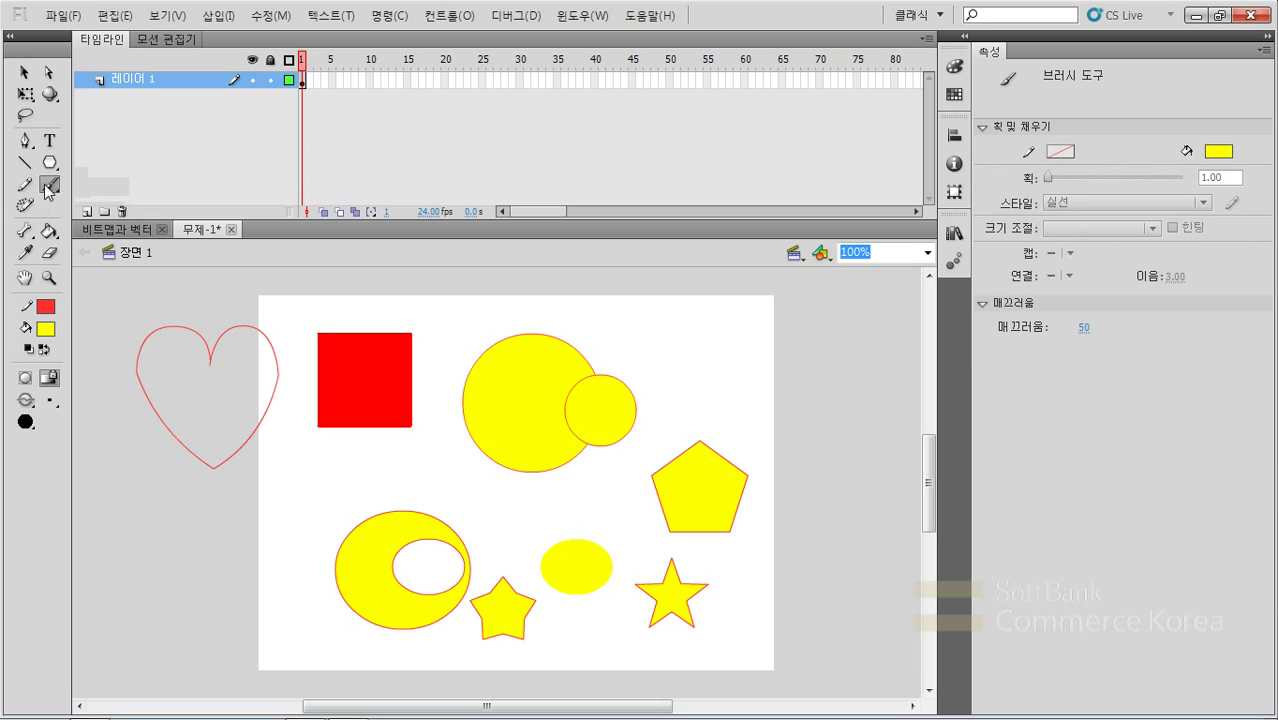
left_click(24, 186)
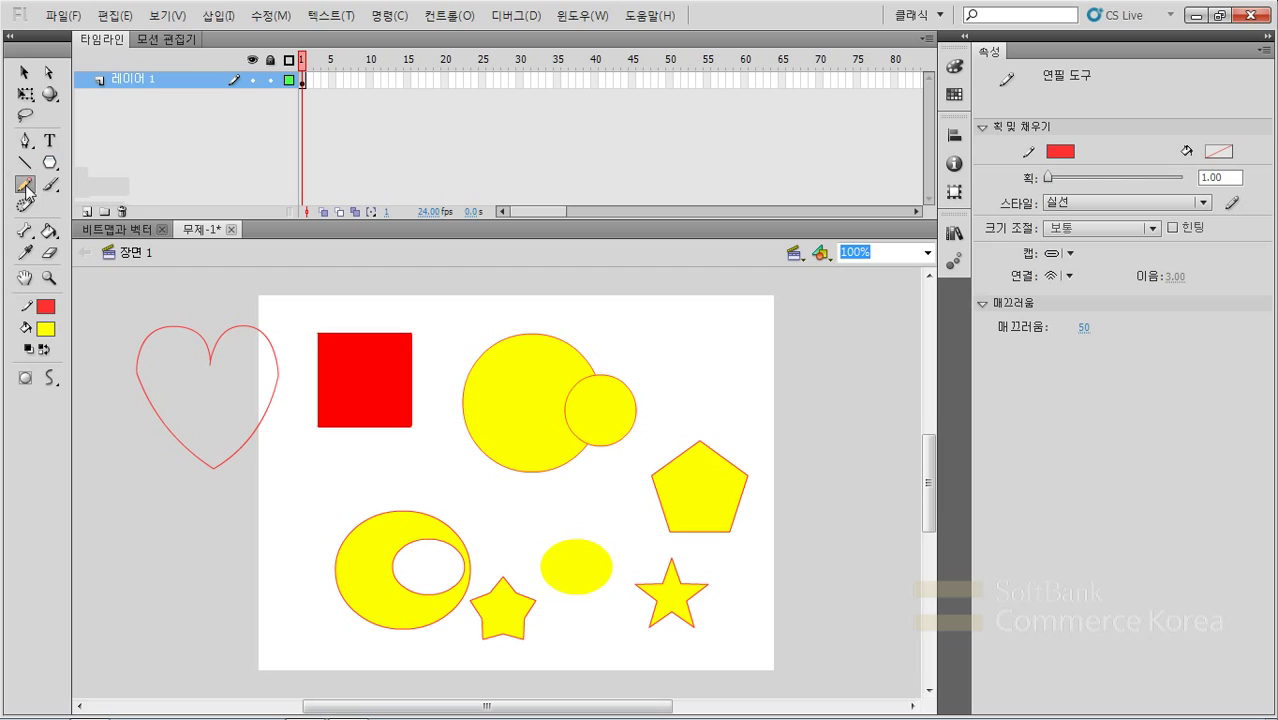
left_click(47, 378)
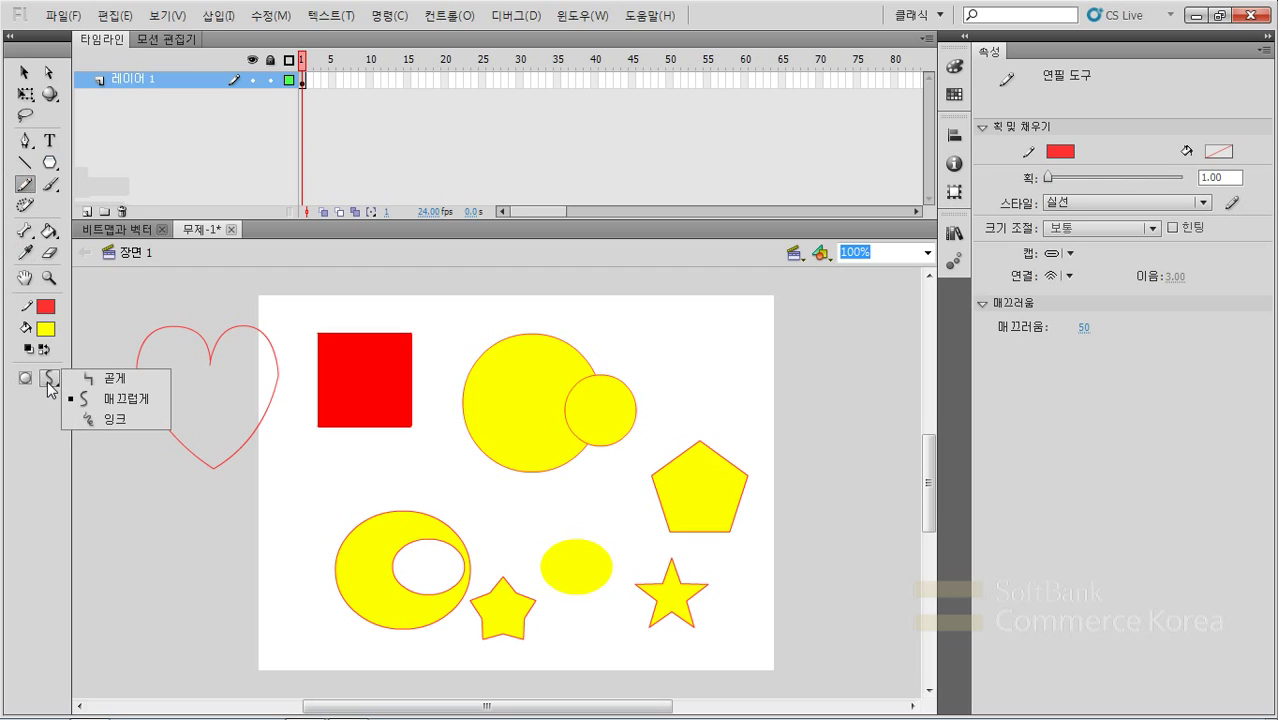
left_click(146, 380)
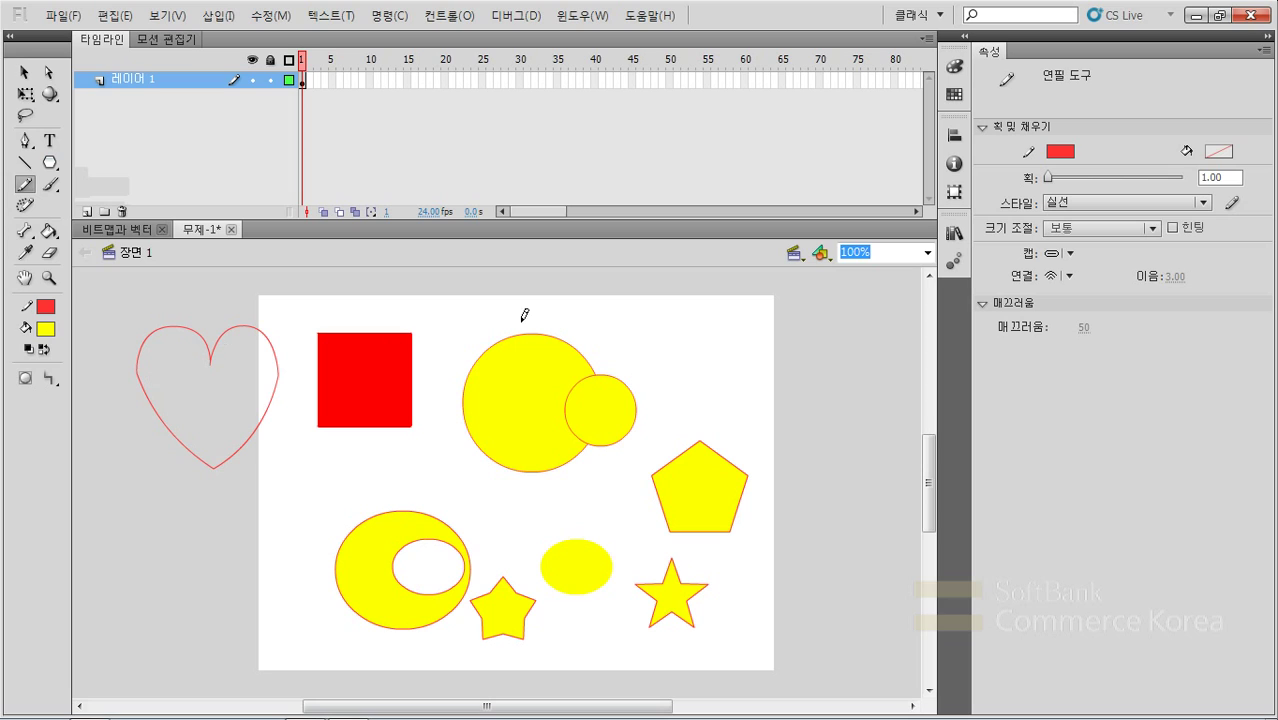
mouse_move(509, 324)
left_mouse_down()
mouse_move(545, 303)
mouse_move(616, 338)
mouse_move(750, 315)
left_mouse_up()
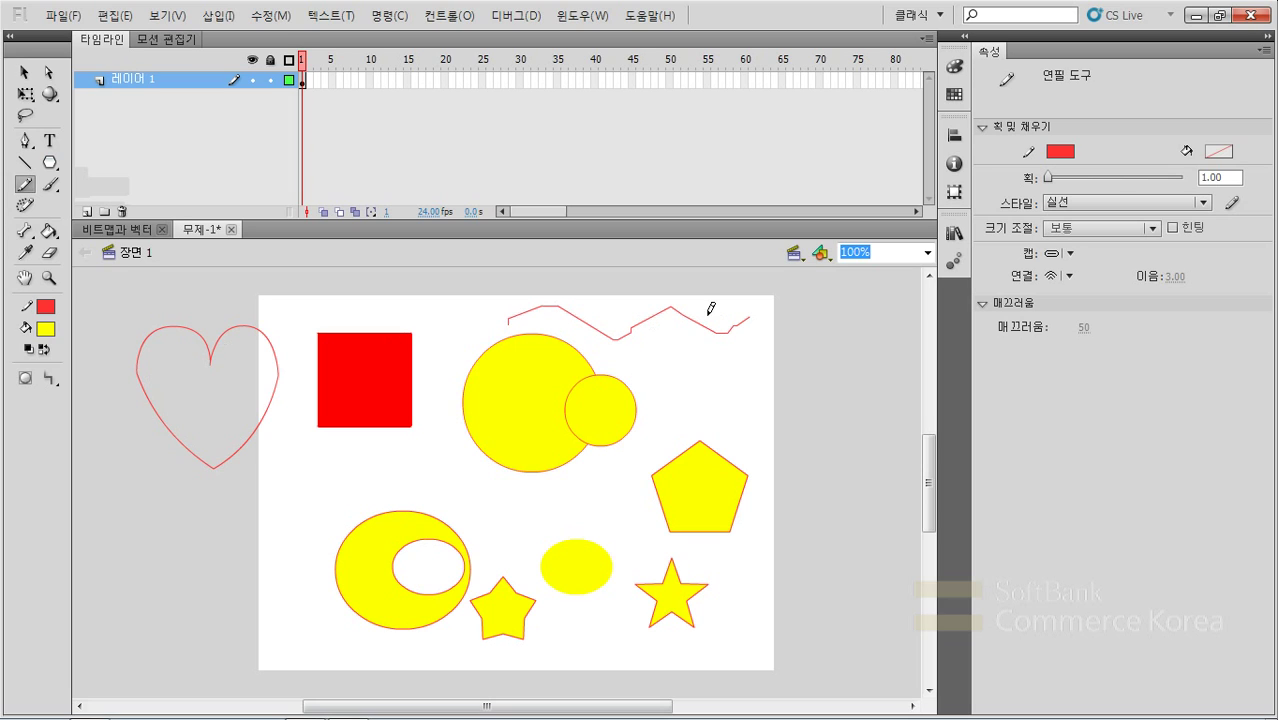
- Change the Pencil mode to Smooth (매끄럽게) and draw a second wavy line below the first, starting inside the large circle
left_click(49, 378)
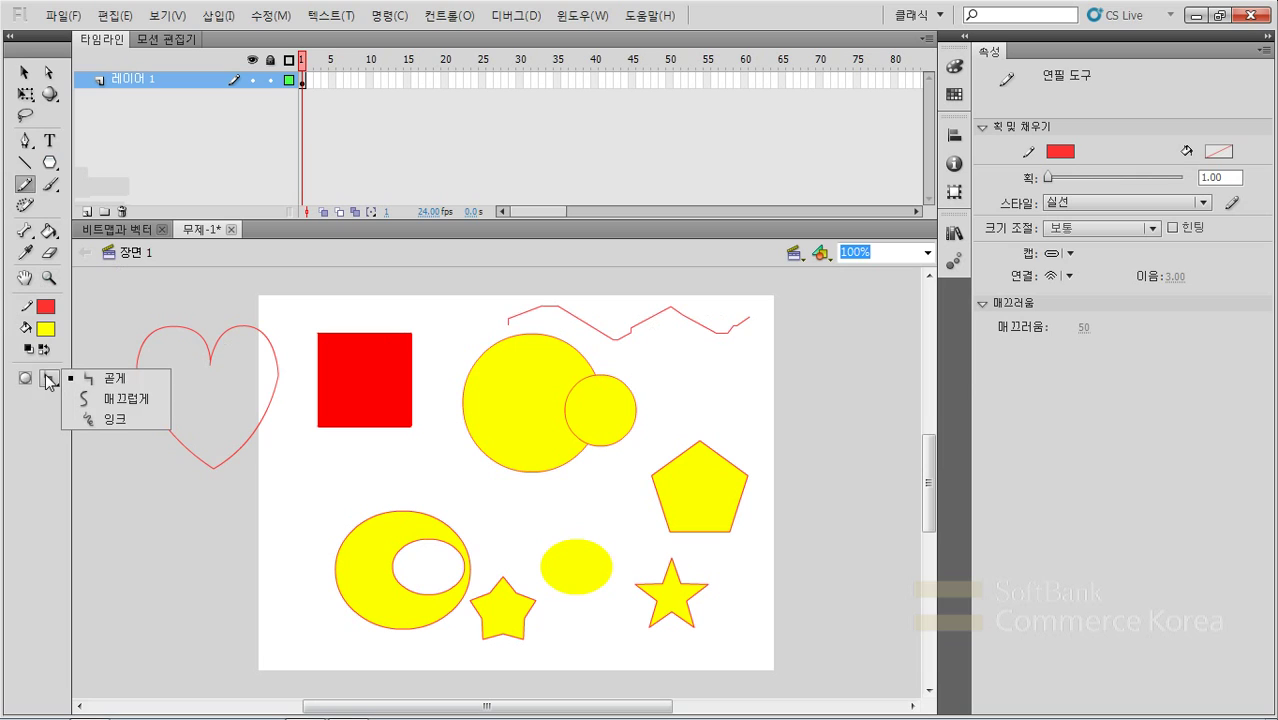
left_click(108, 392)
mouse_move(522, 377)
left_mouse_down()
mouse_move(597, 359)
mouse_move(646, 381)
mouse_move(768, 364)
left_mouse_up()
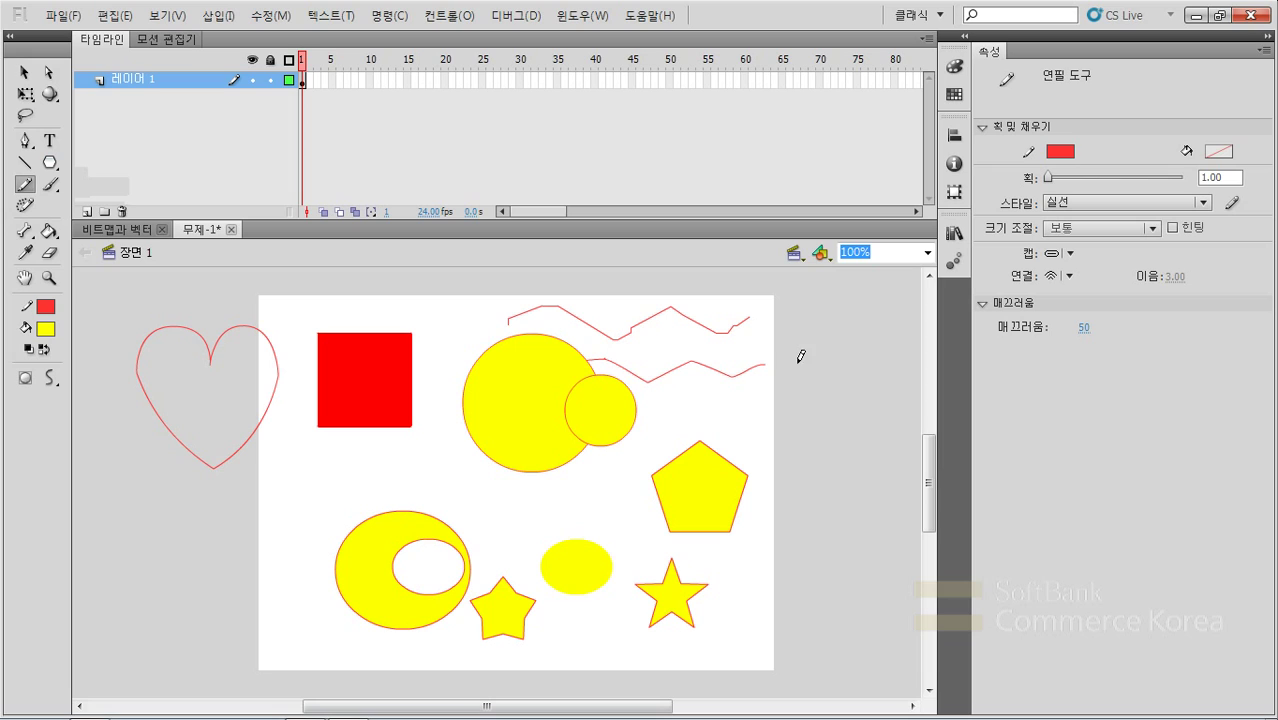
- Change the Pencil mode to Ink (잉크) and draw a third wavy line rising between the overlapping circles and the pentagon
left_click(49, 378)
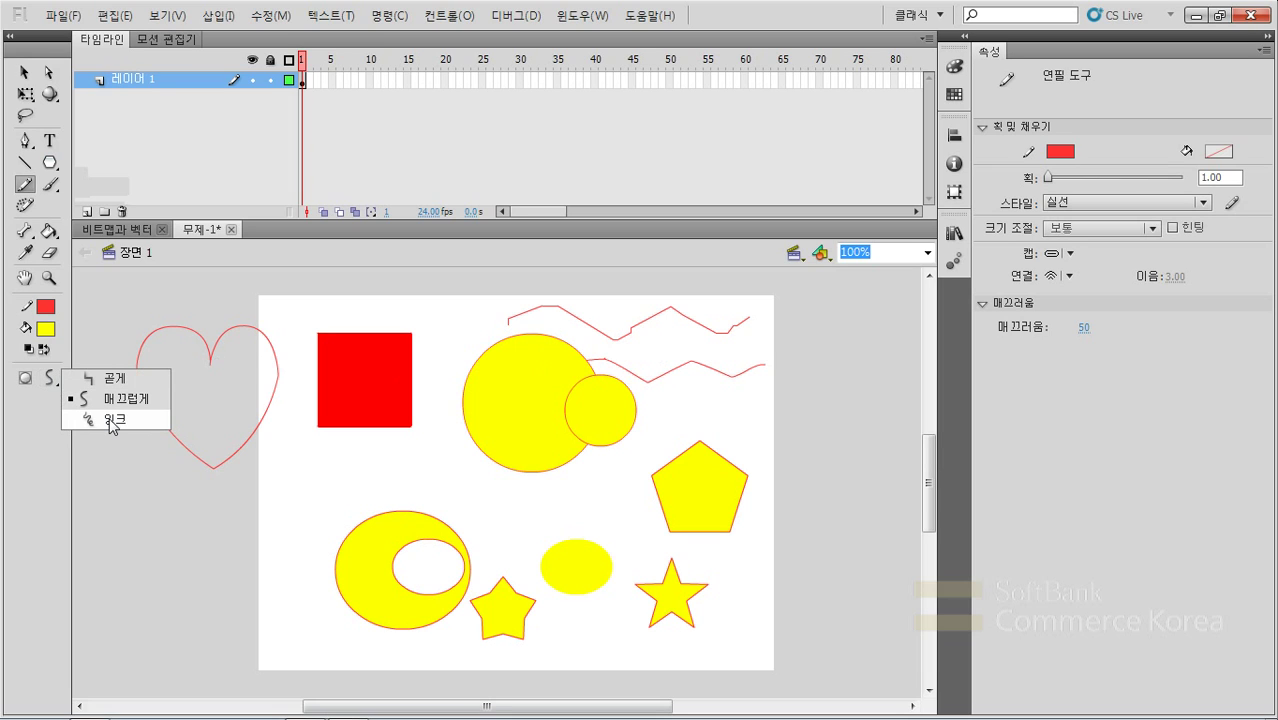
left_click(113, 421)
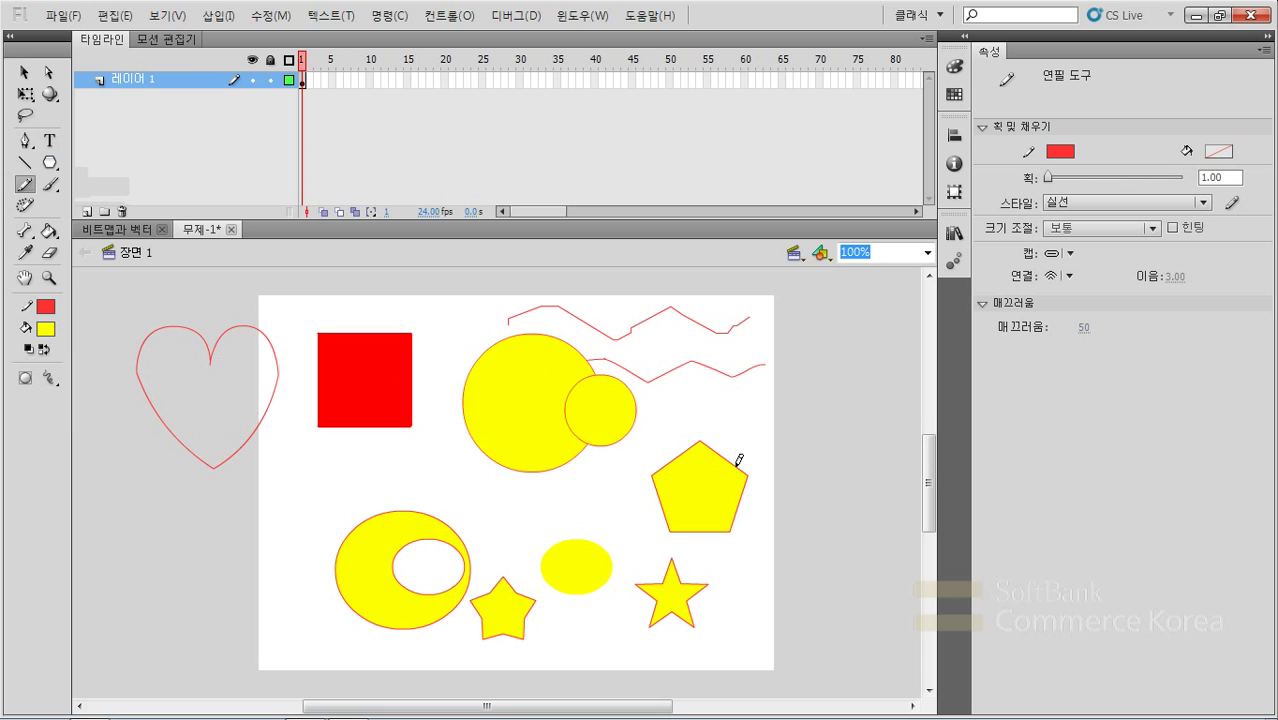
mouse_move(567, 504)
left_mouse_down()
mouse_move(618, 455)
mouse_move(663, 455)
mouse_move(675, 407)
mouse_move(754, 398)
left_mouse_up()
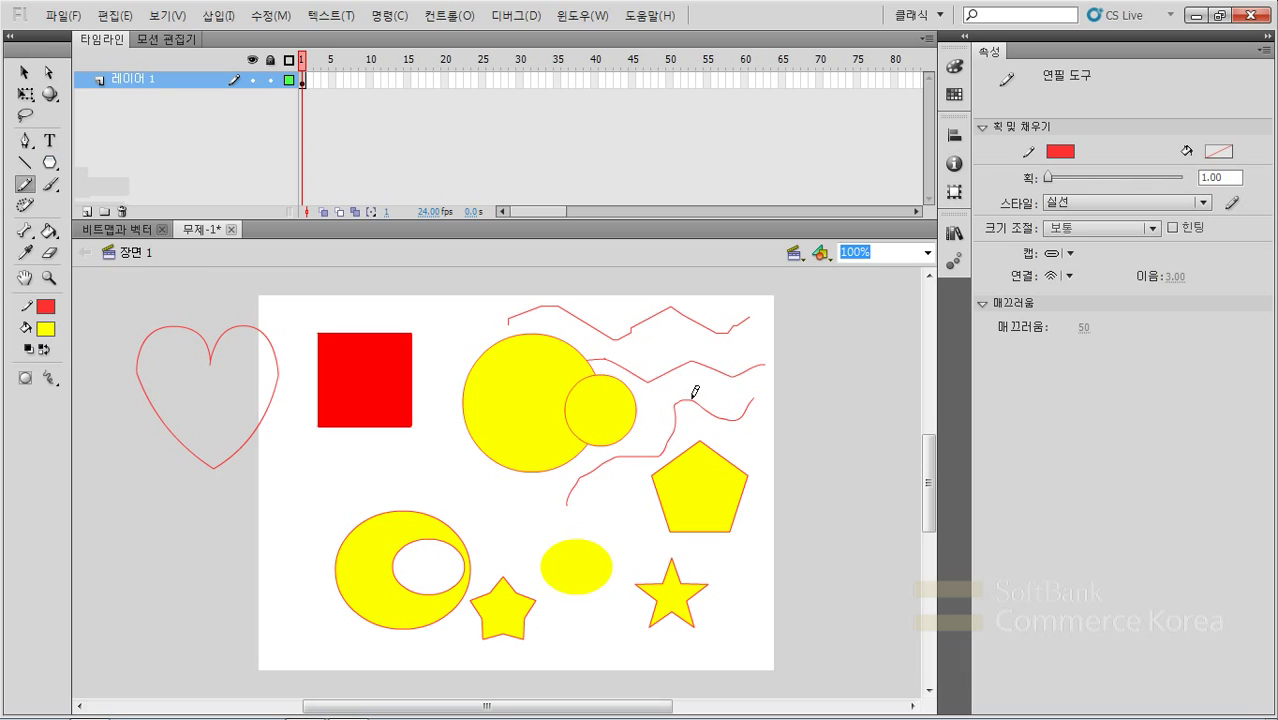
- Set the Brush tool to a large size with a slanted tip and paint two wavy yellow strokes beside and above the large oval
scroll(695, 392, "down", 1)
left_click(48, 184)
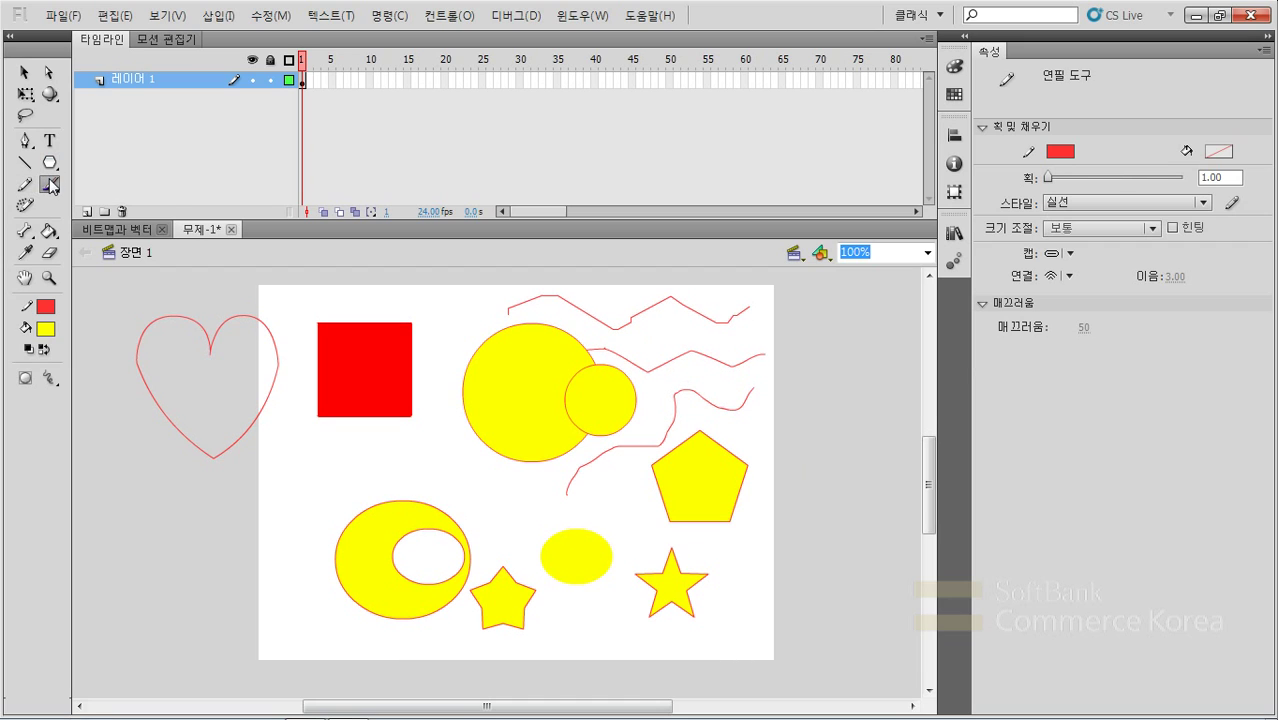
left_click(129, 185)
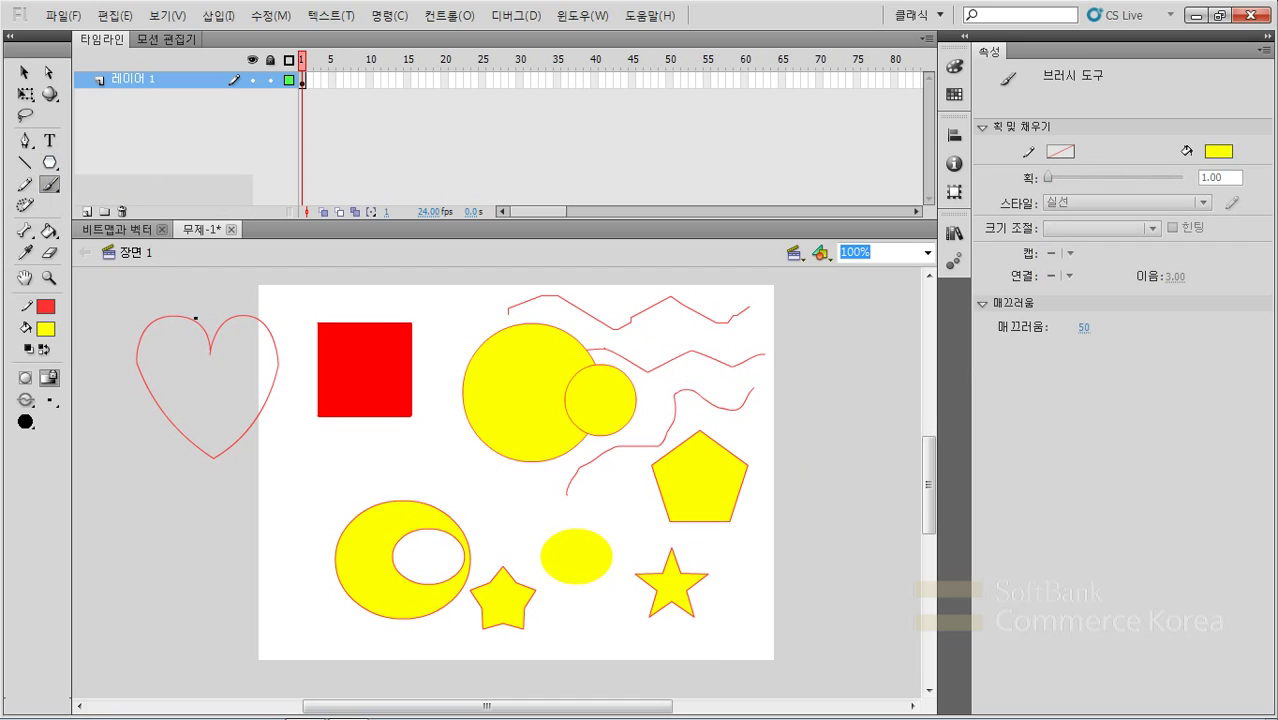
left_click(31, 424)
left_click(62, 487)
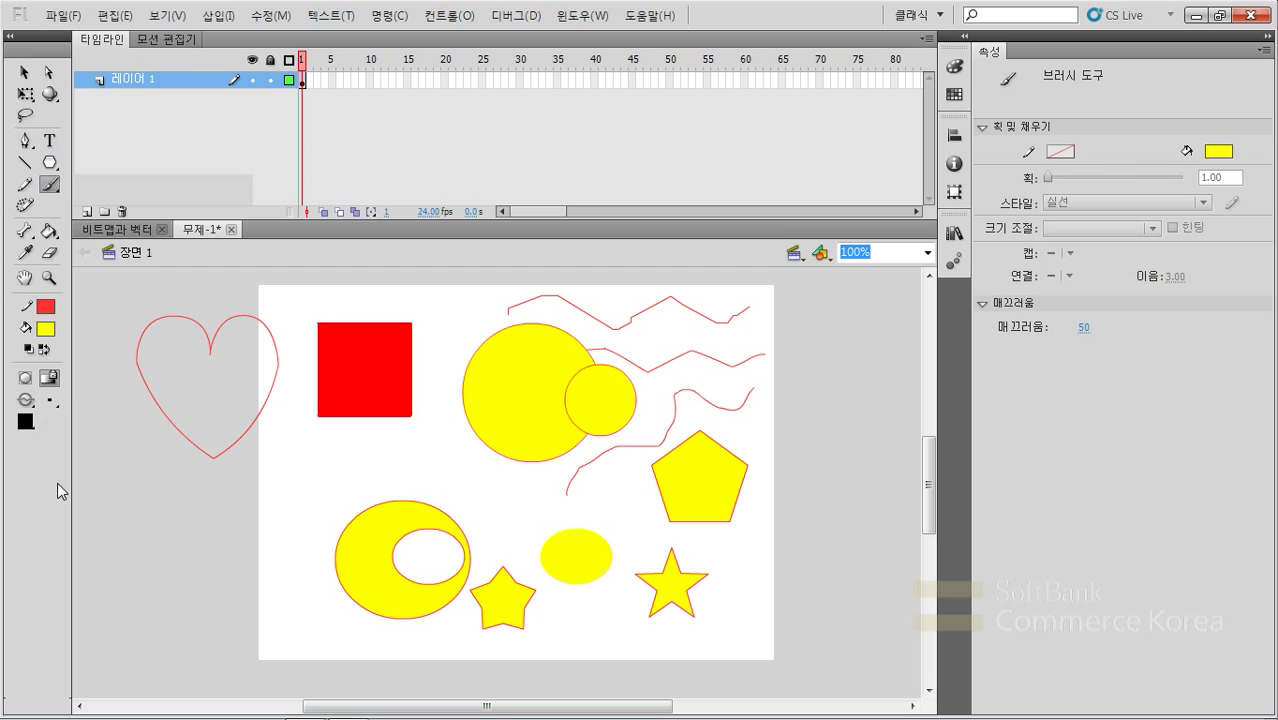
left_click(52, 402)
left_click(112, 527)
left_click(25, 422)
left_click(65, 545)
mouse_move(289, 449)
left_mouse_down()
mouse_move(242, 495)
mouse_move(279, 521)
mouse_move(278, 572)
left_mouse_up()
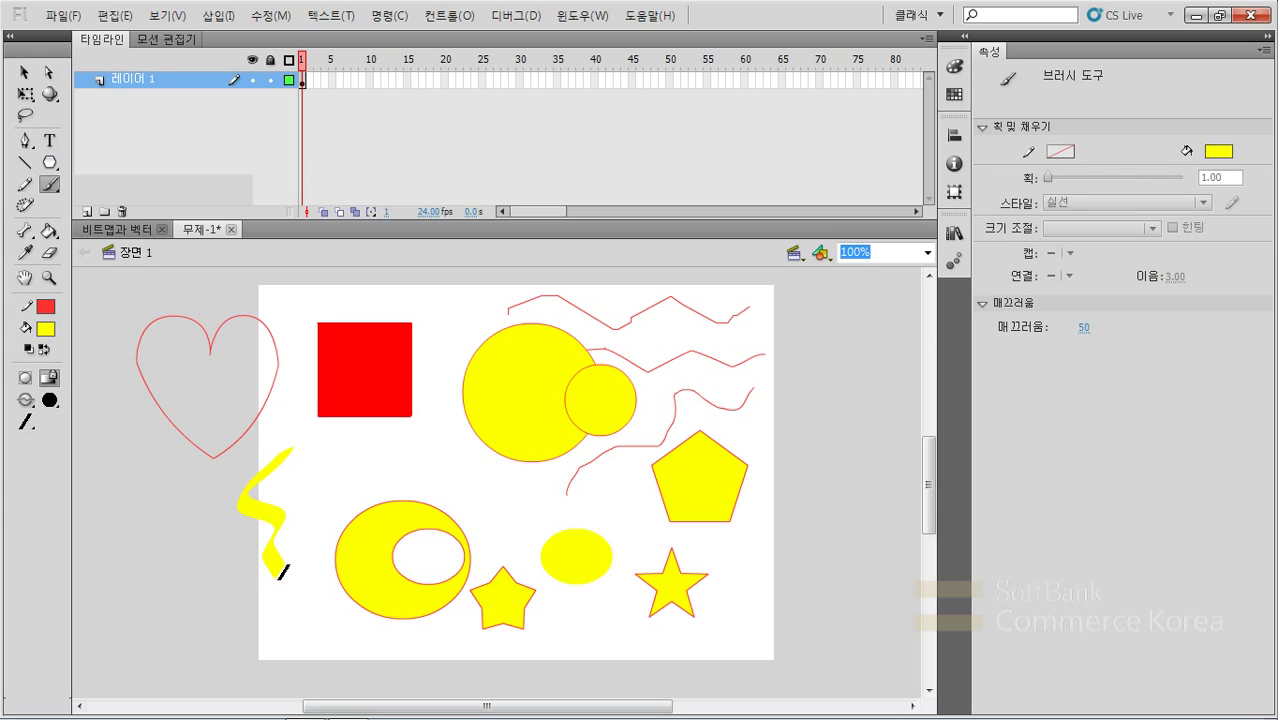
mouse_move(308, 527)
left_mouse_down()
mouse_move(345, 465)
mouse_move(442, 446)
left_mouse_up()
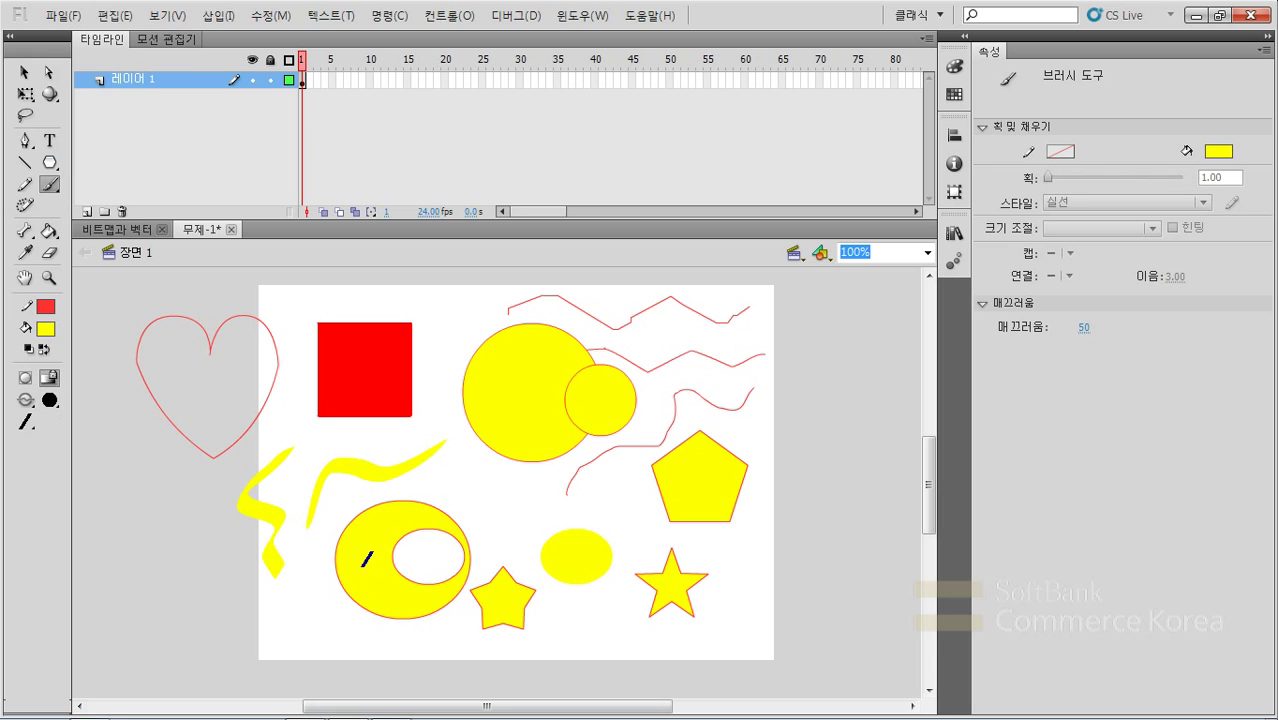
- Examine the Text tool's text engine choices, keeping TLF text, and the Deco tool's list of drawing effects
left_click(50, 143)
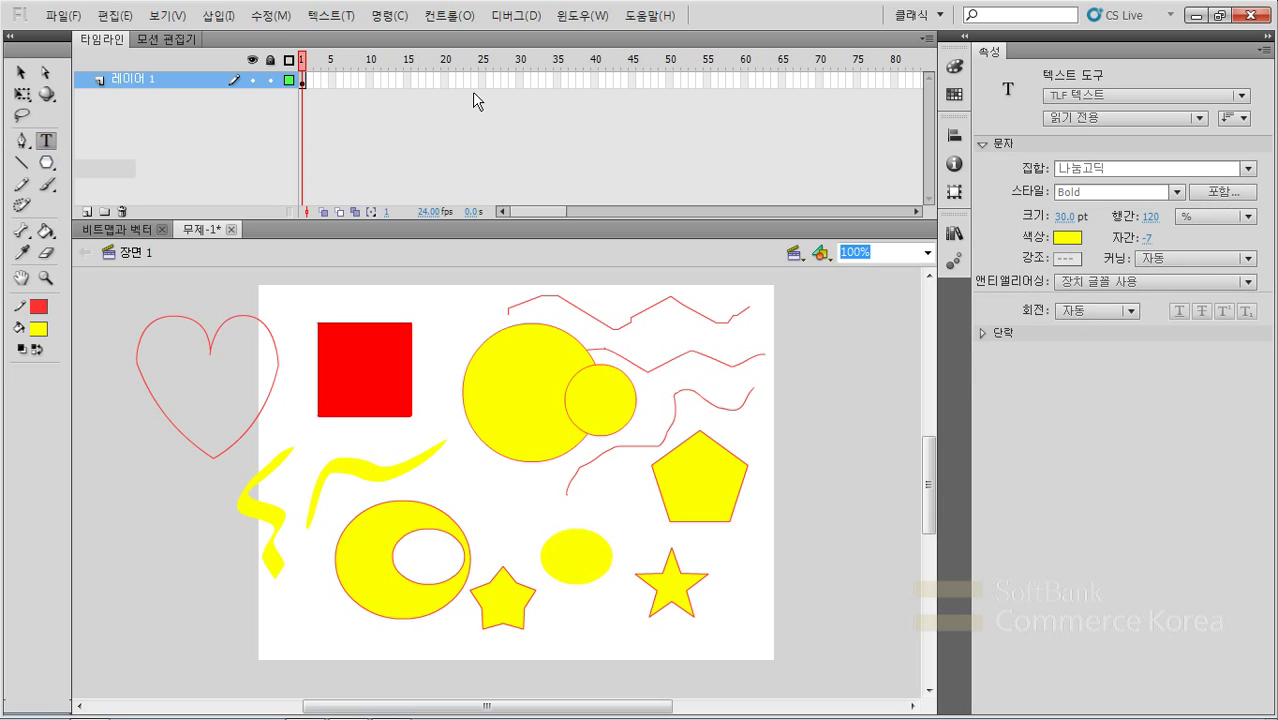
left_click(1129, 95)
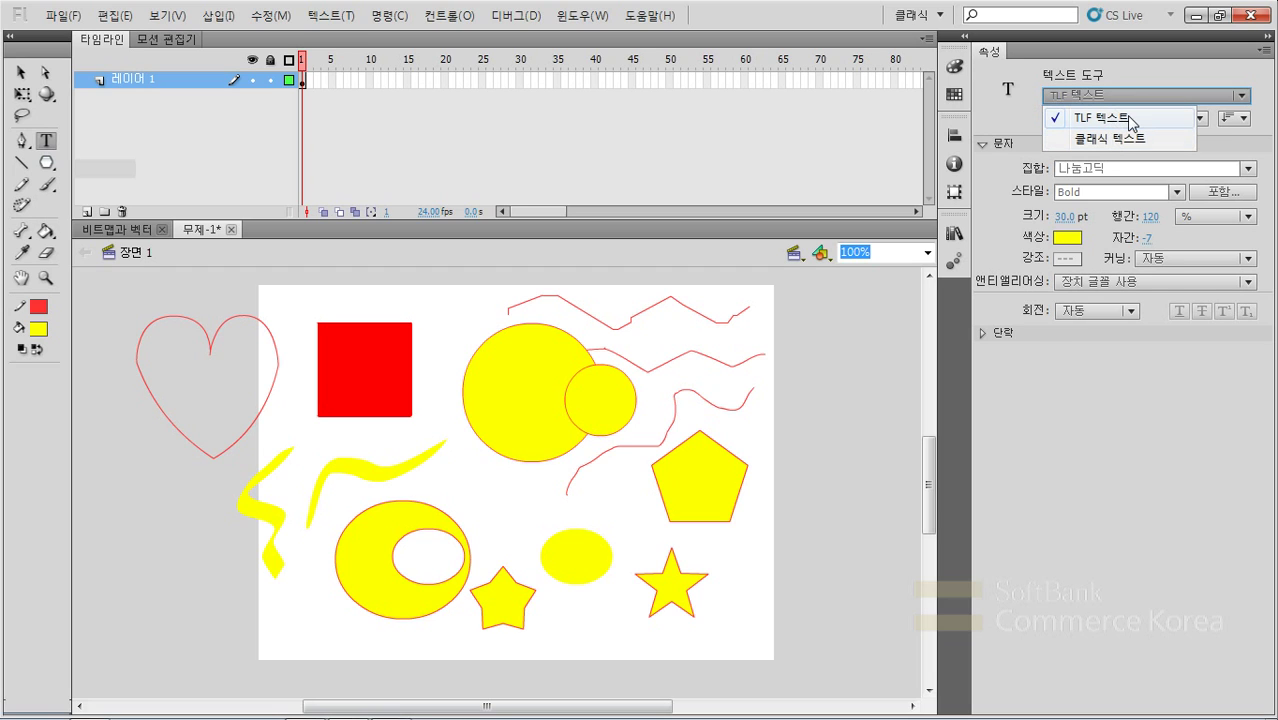
left_click(1128, 118)
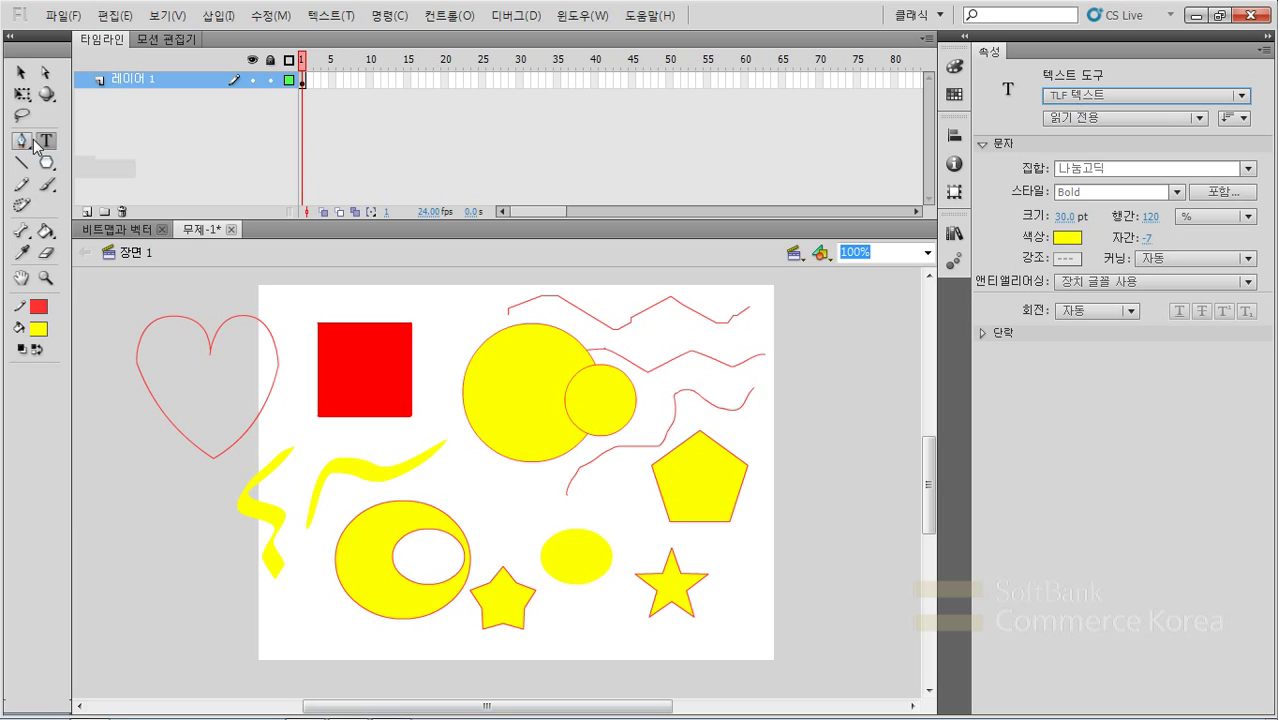
left_click(25, 207)
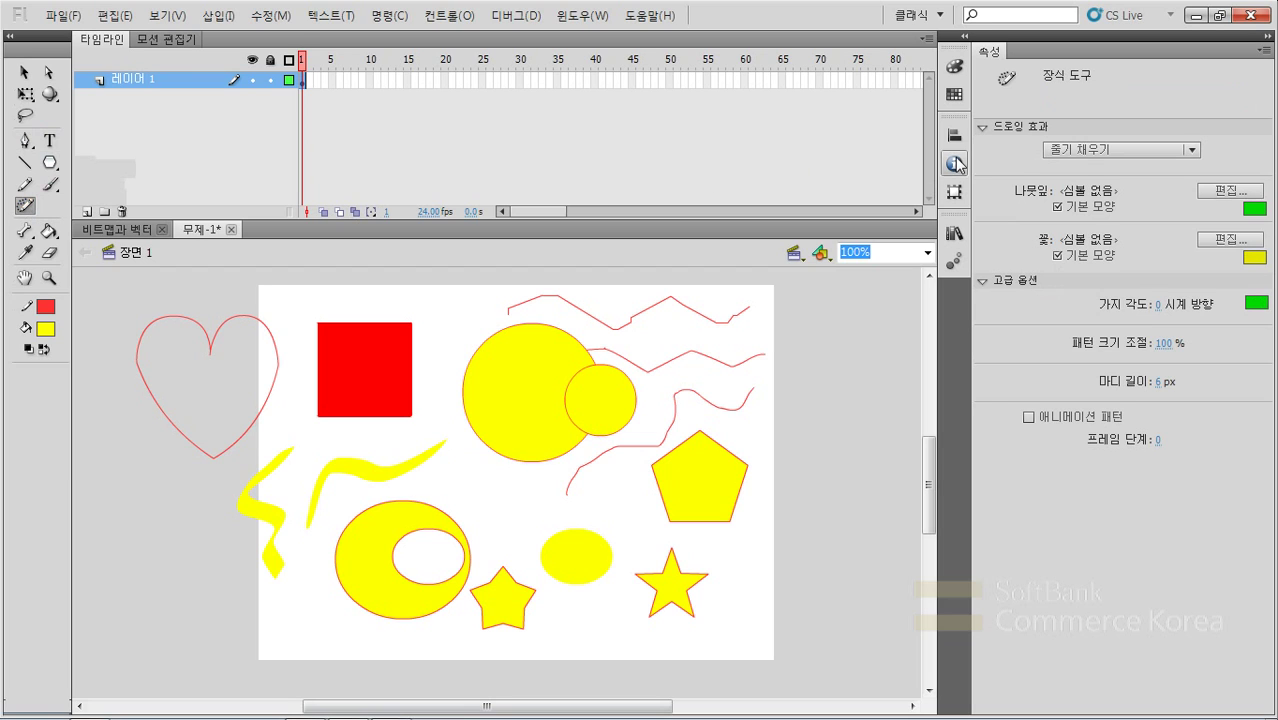
left_click(1094, 150)
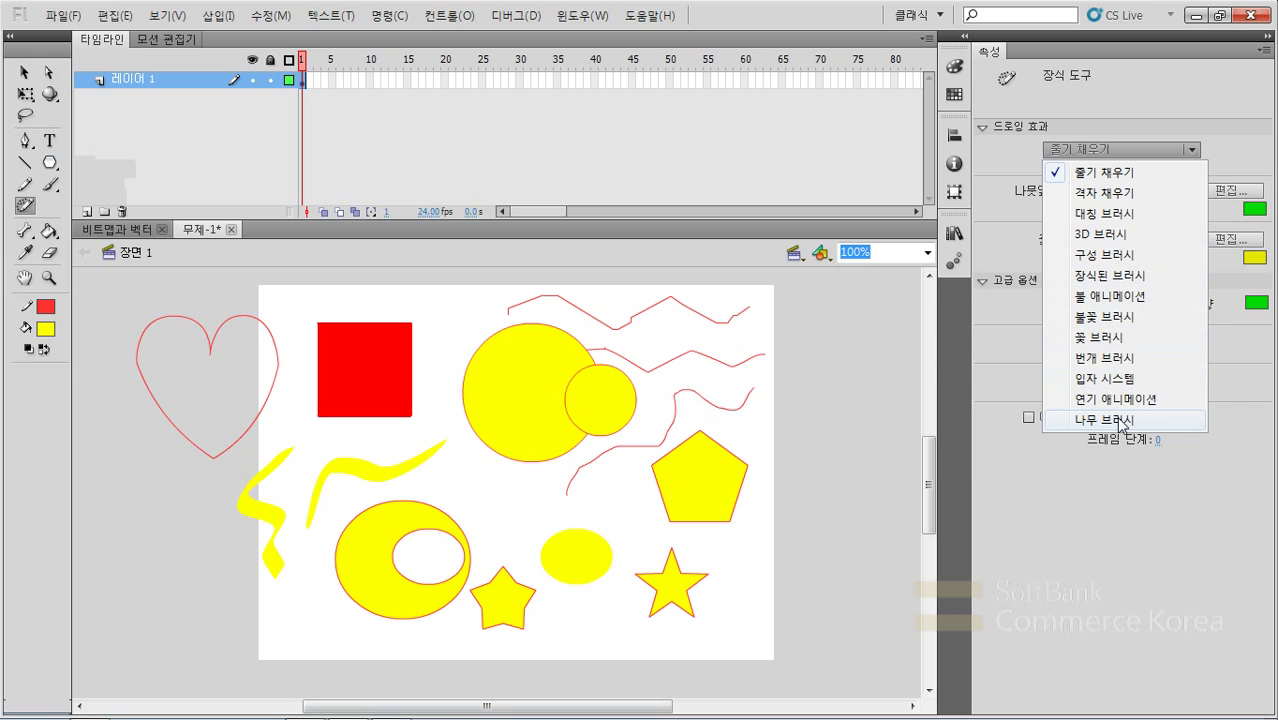
- Examine the Bone and Paint Bucket tool groups, switching to the Ink Bottle and Eyedropper tools
left_click(29, 241)
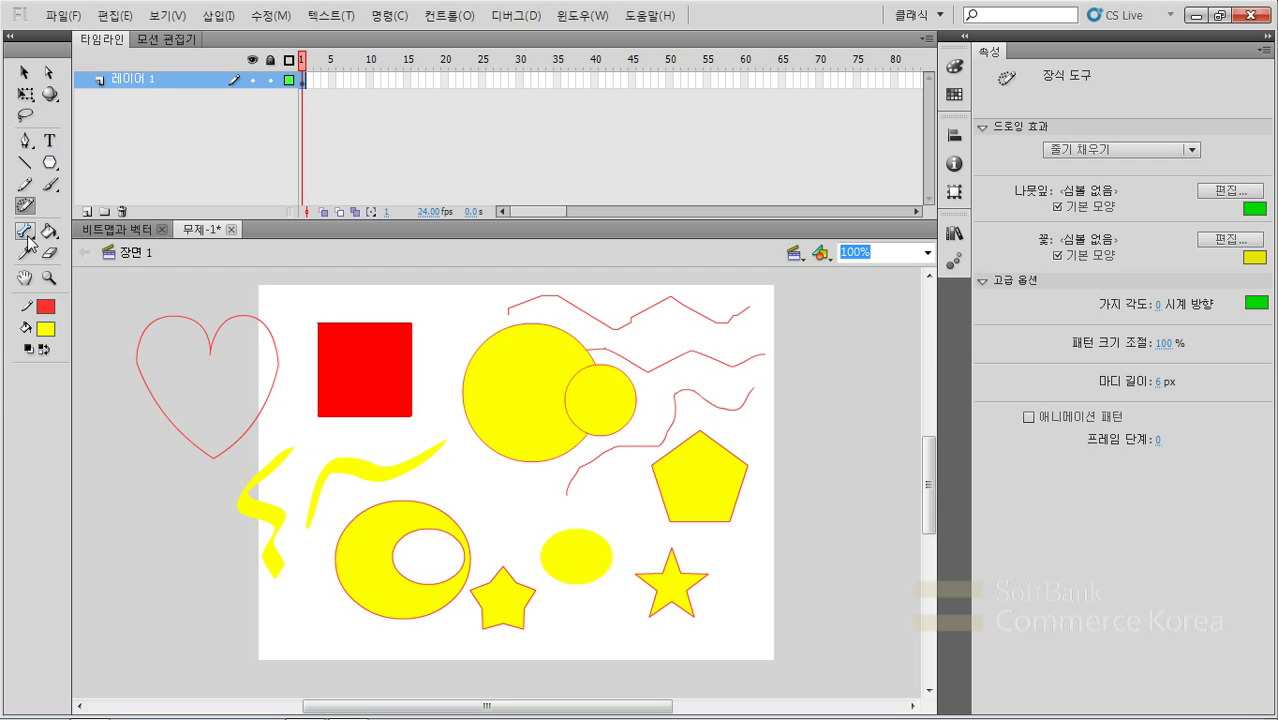
left_click(29, 241)
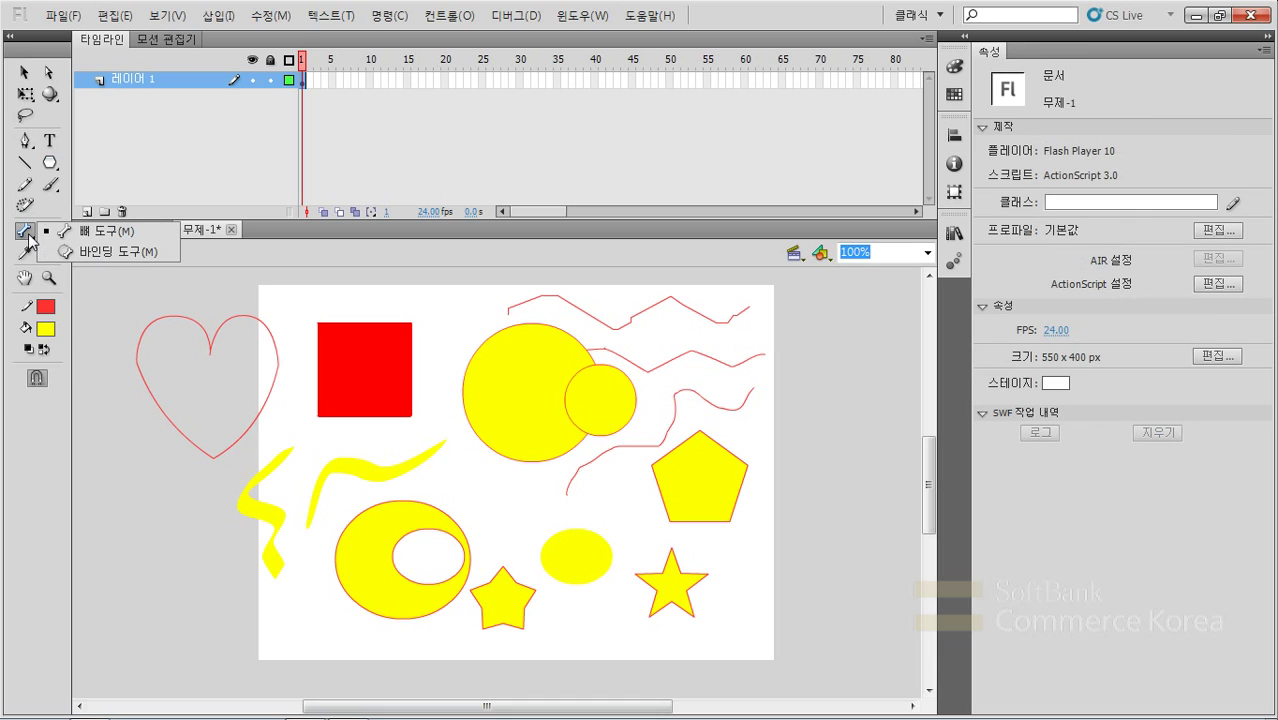
left_click(30, 238)
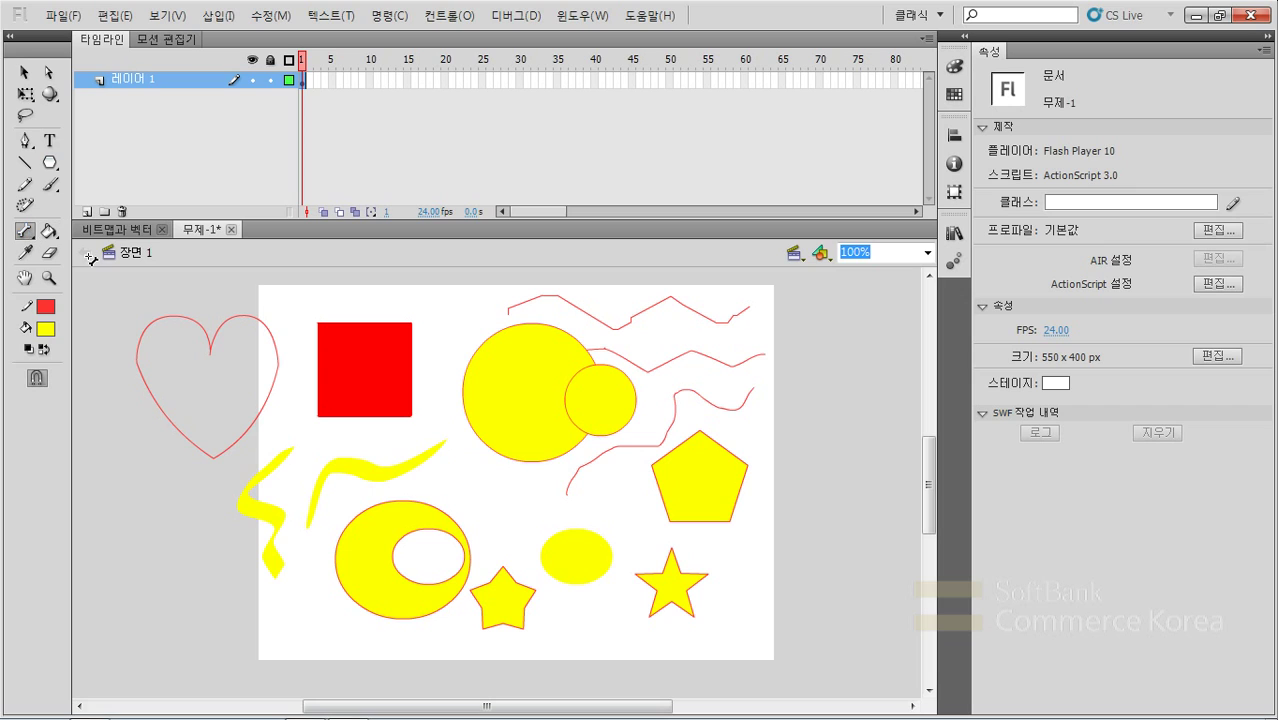
left_click(47, 233)
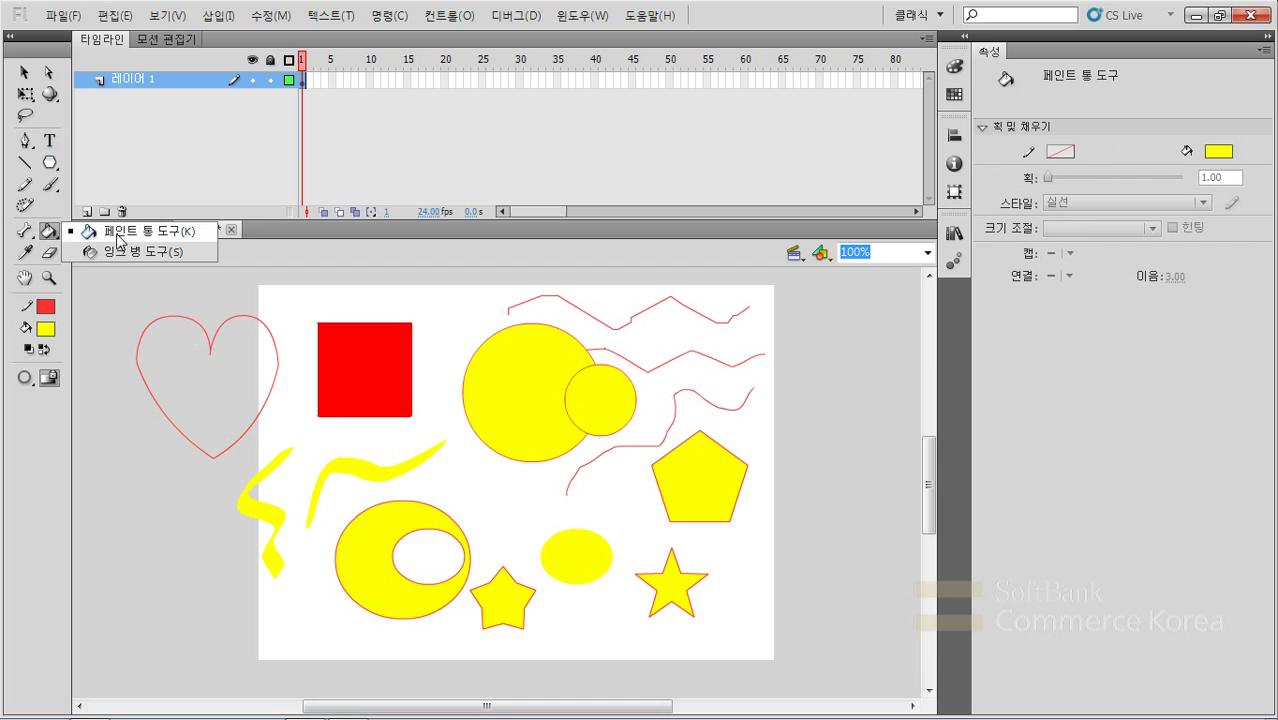
left_click(125, 256)
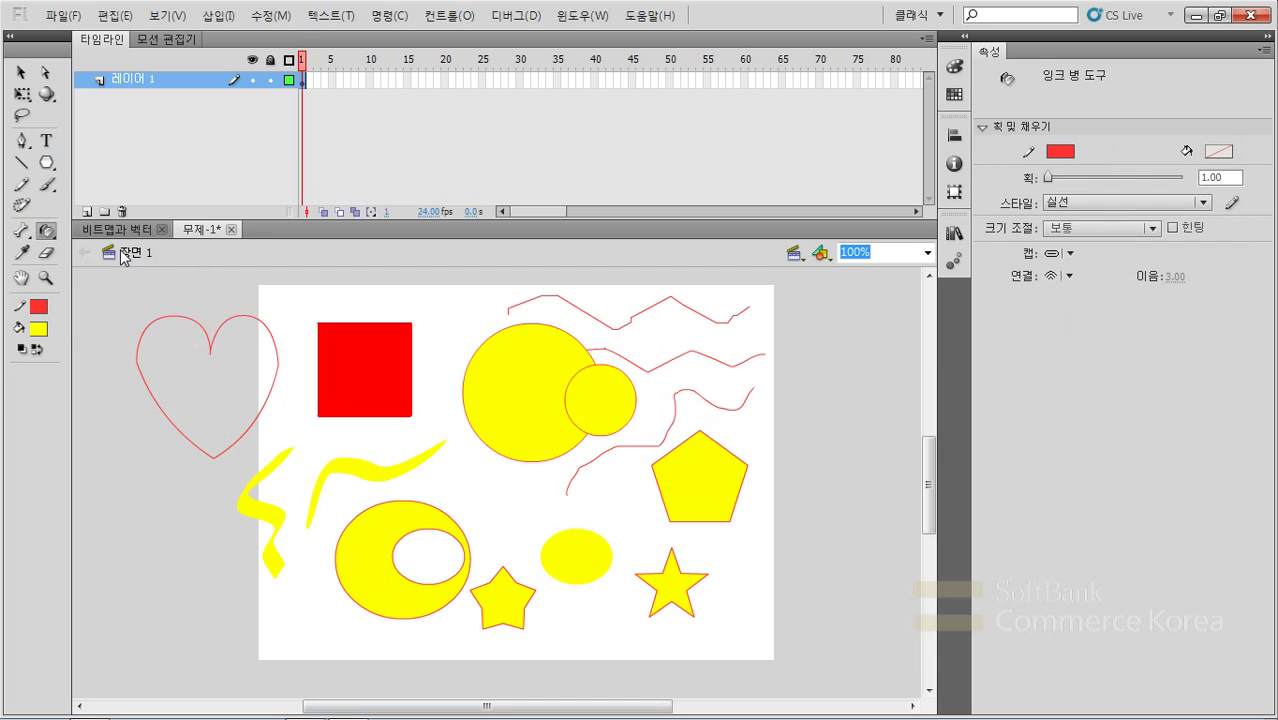
left_click(23, 255)
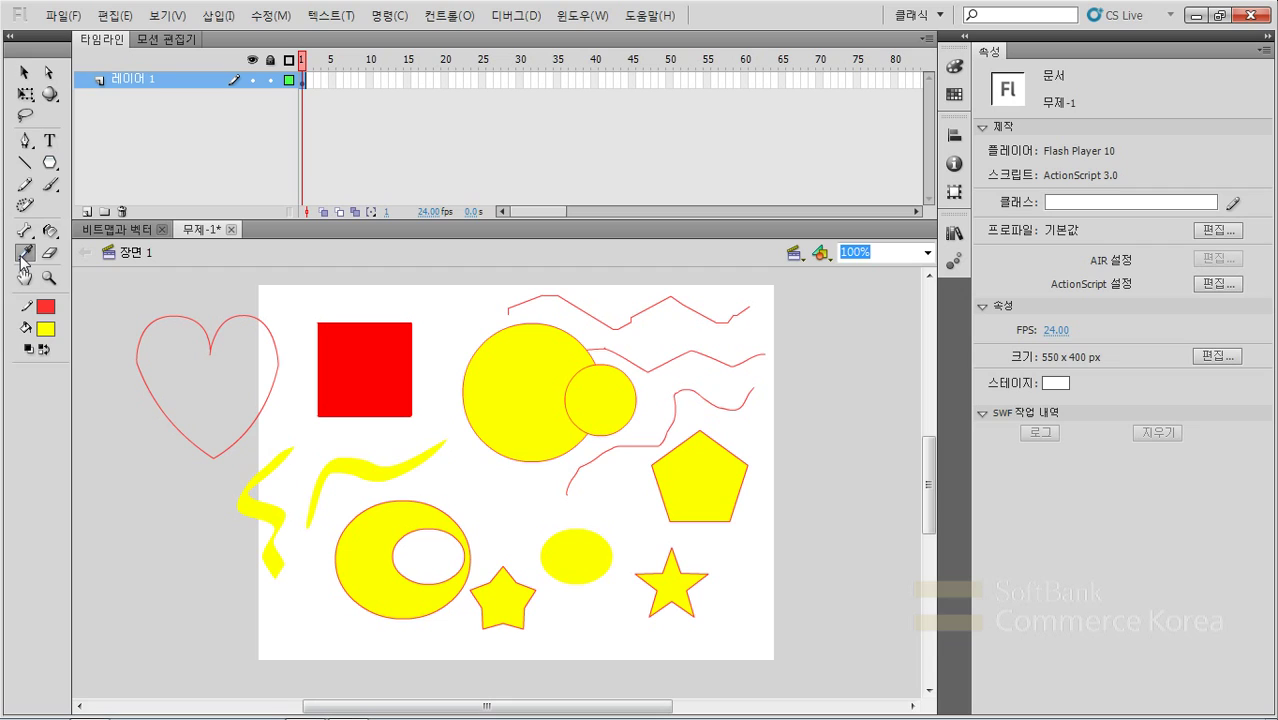
- Switch to the Eraser tool to see its options, and shift the stage slightly downward with the Hand tool
left_click(48, 258)
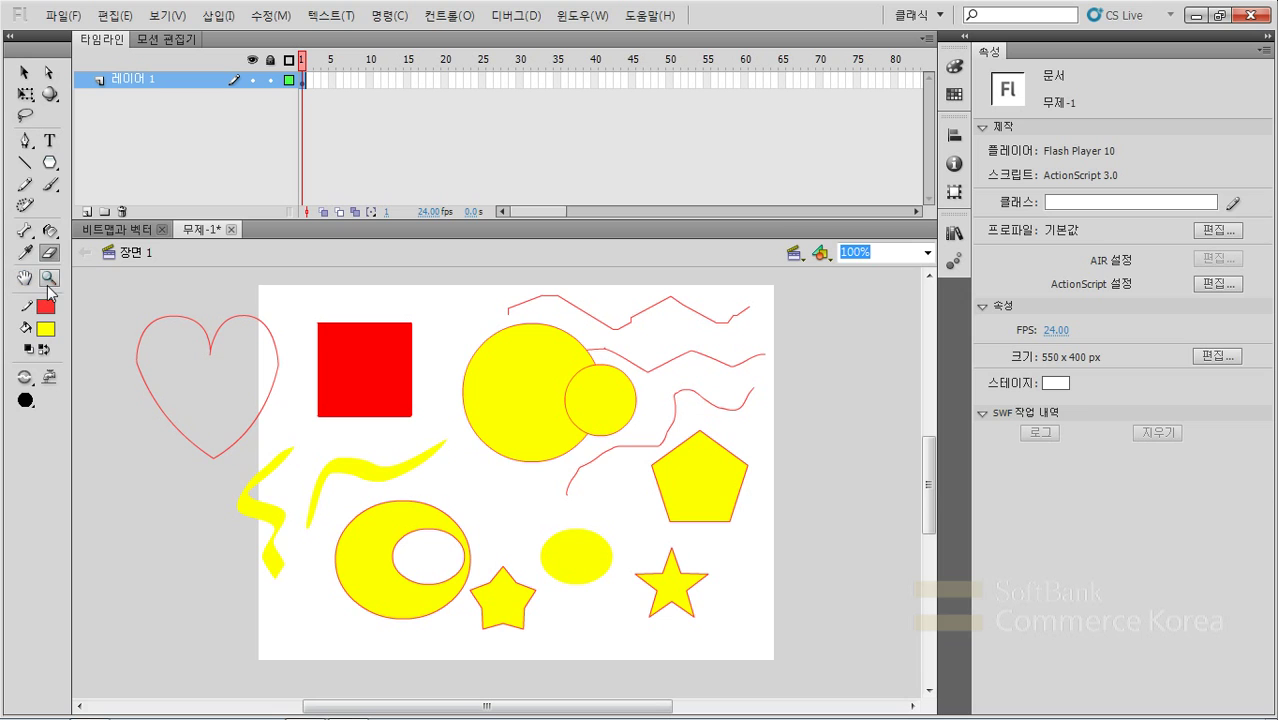
left_click(22, 278)
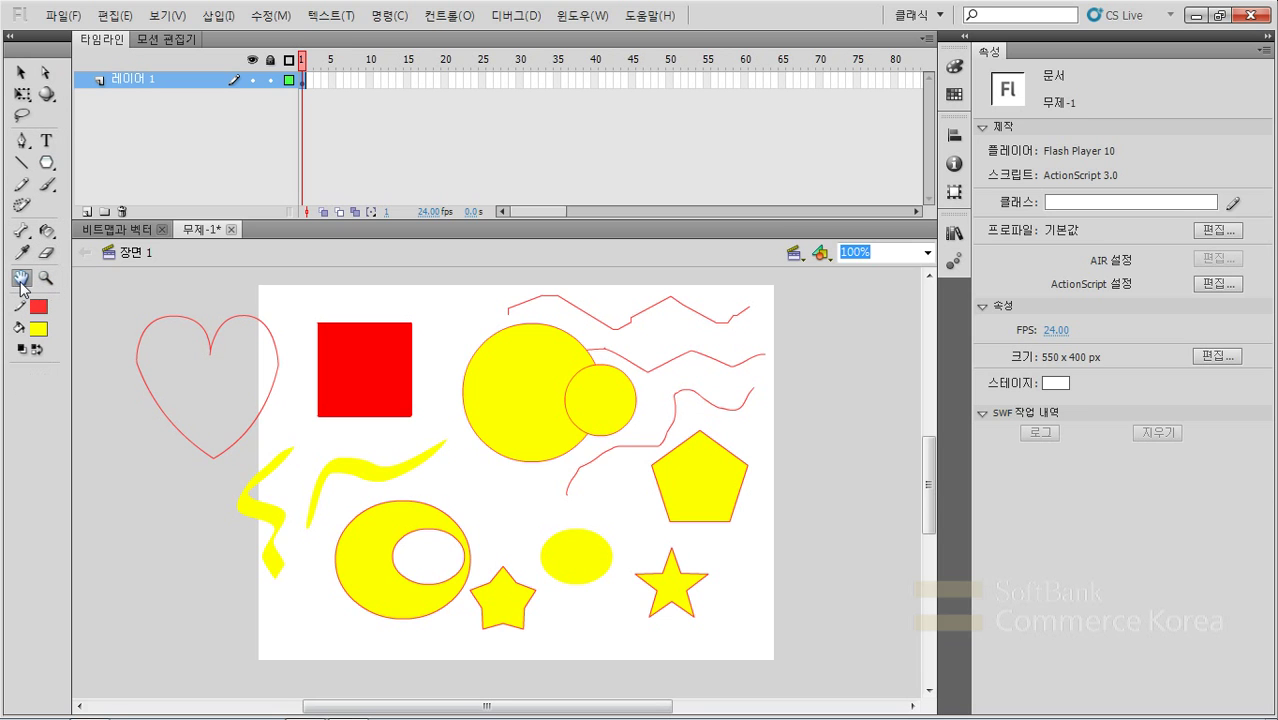
mouse_move(371, 451)
left_mouse_down()
mouse_move(699, 431)
mouse_move(292, 424)
mouse_move(448, 465)
mouse_move(368, 459)
left_mouse_up()
- Magnify the red square to 400% with the Zoom tool
left_click(47, 280)
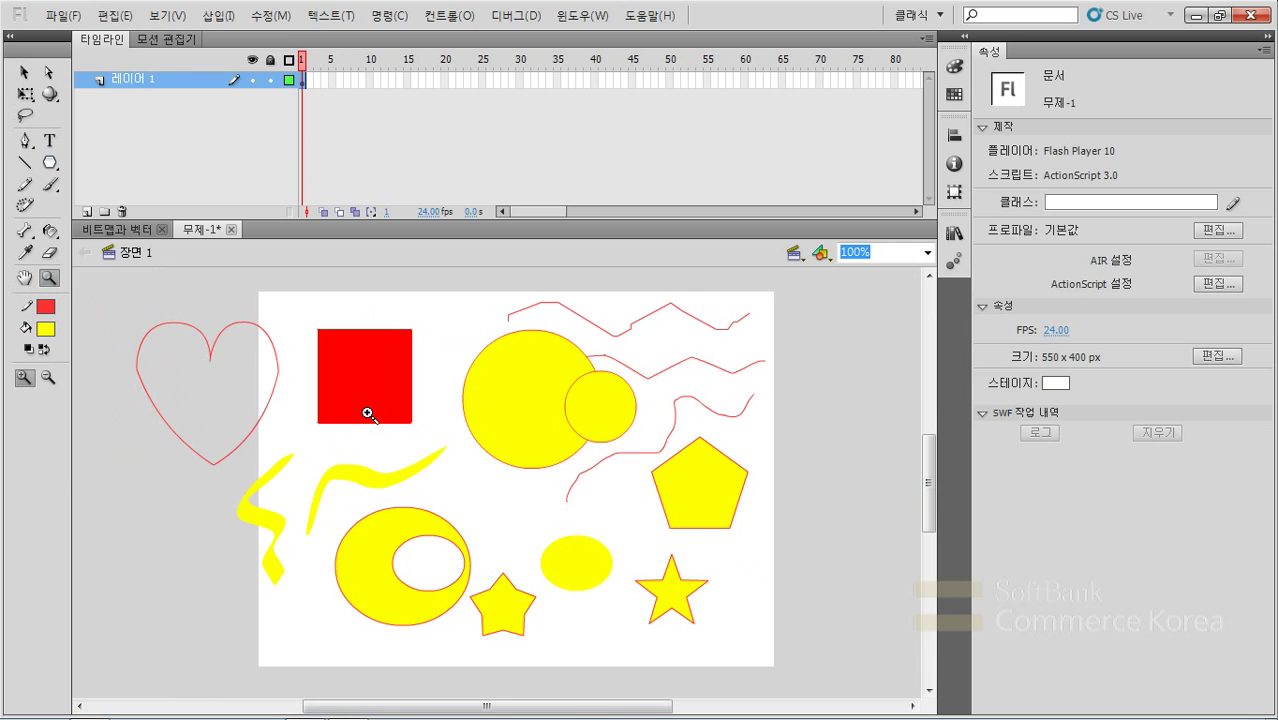
left_click(365, 411)
left_click(443, 416)
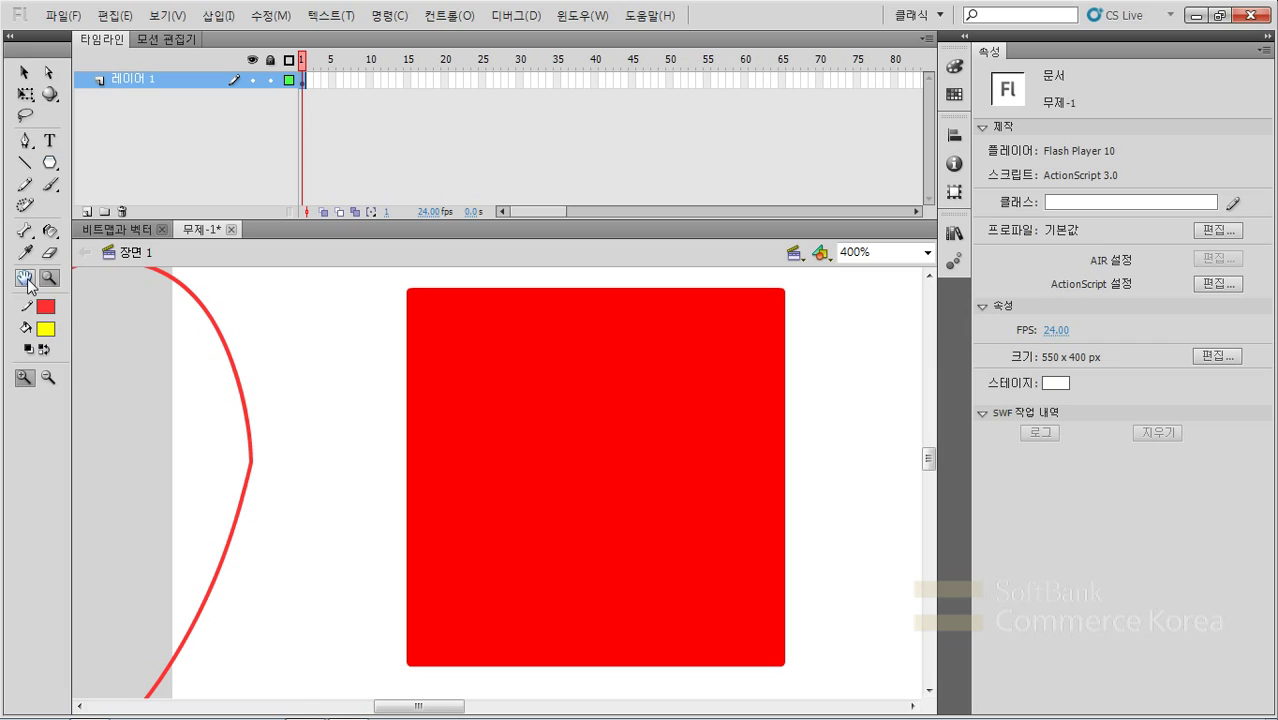
- Fit the whole stage in the window using the Hand tool, and restore 100% magnification with the Zoom tool
double_click(23, 279)
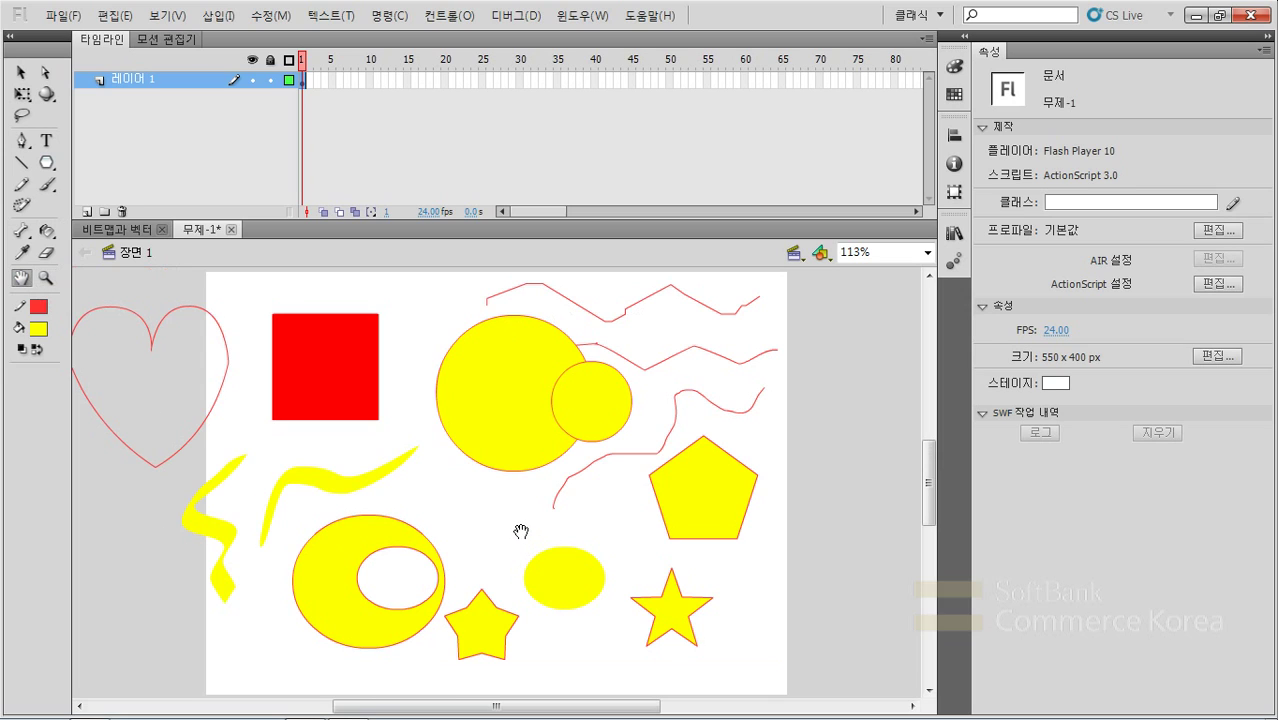
double_click(46, 282)
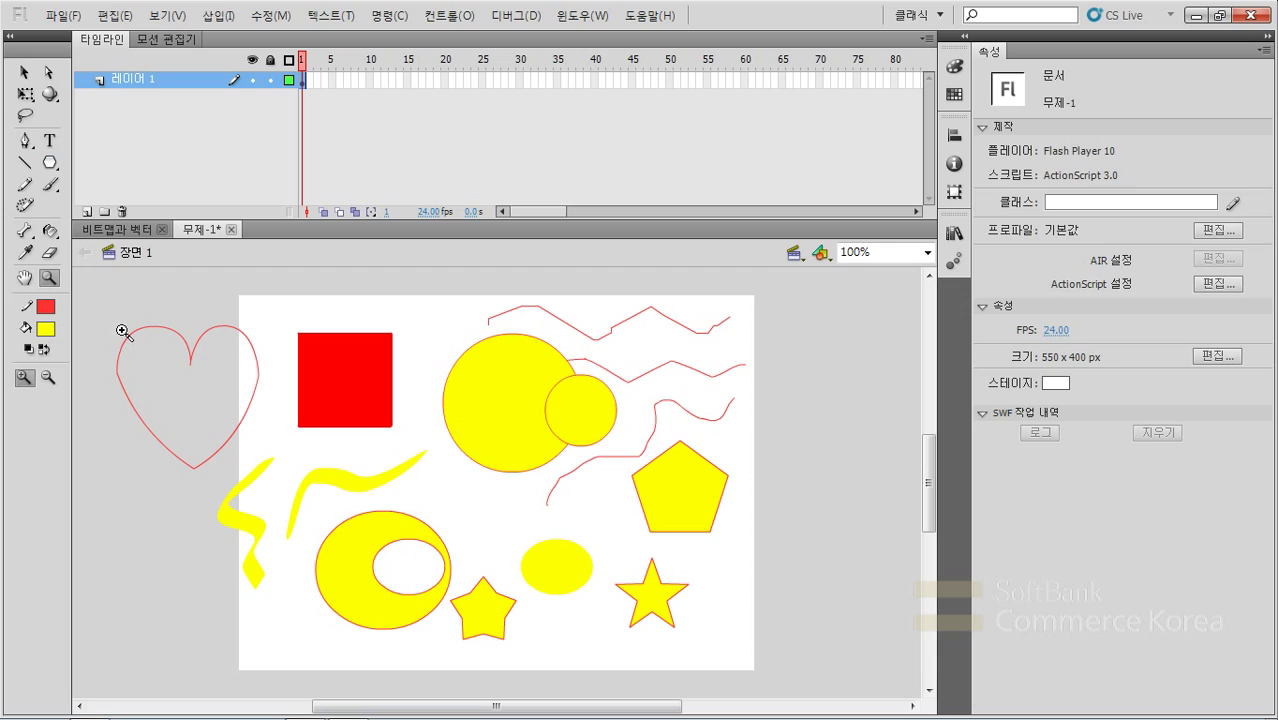
- Reset the stroke and fill colours to the default black and white and swap them, finishing with the Selection tool active
left_click(28, 350)
left_click(45, 348)
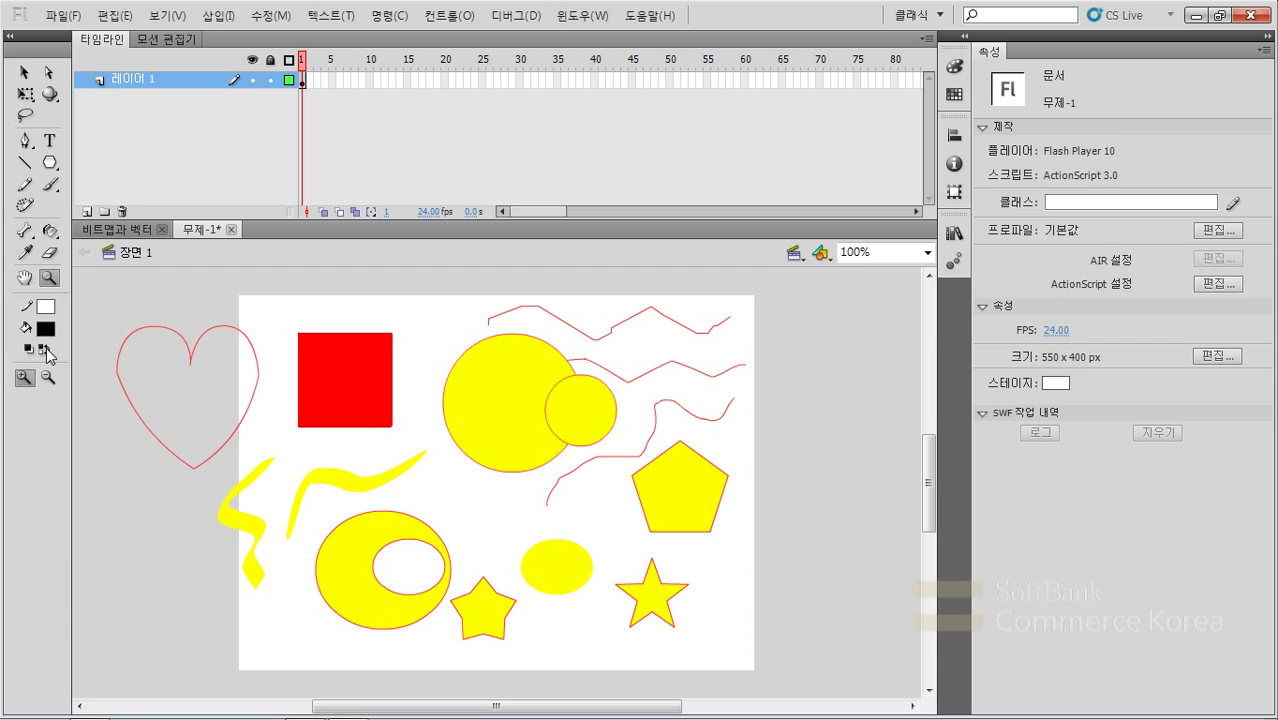
key("v")
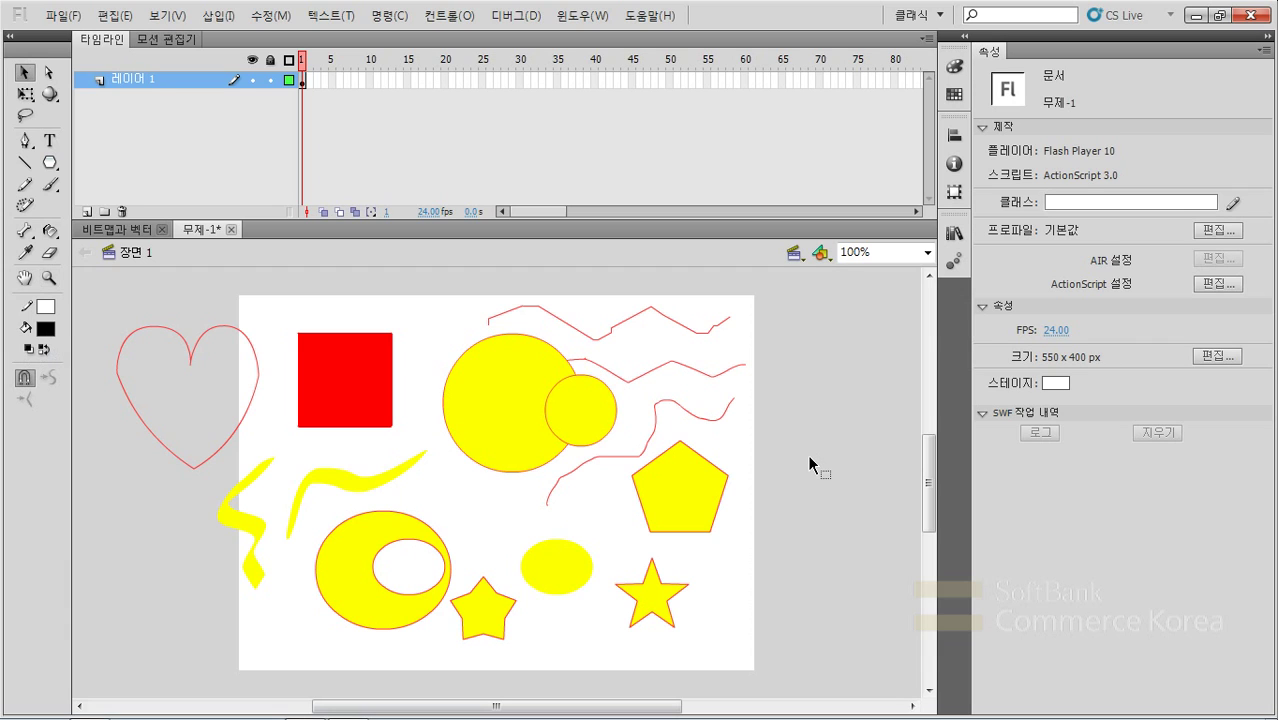